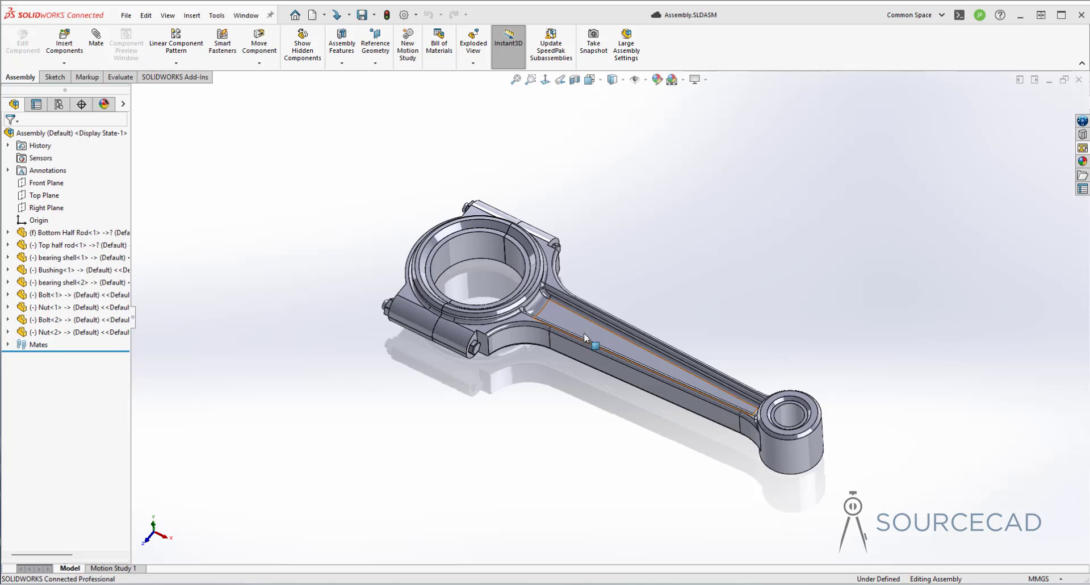
Open the Bottom Half Rod for in-place editing with Edit Part from its context menu
left_click(585, 337)
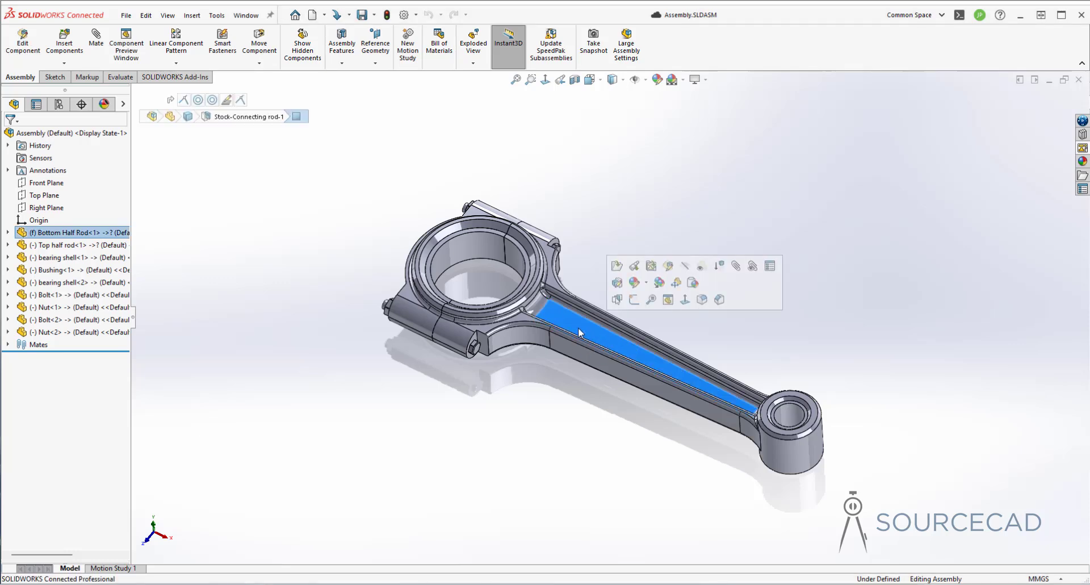
right_click(60, 236)
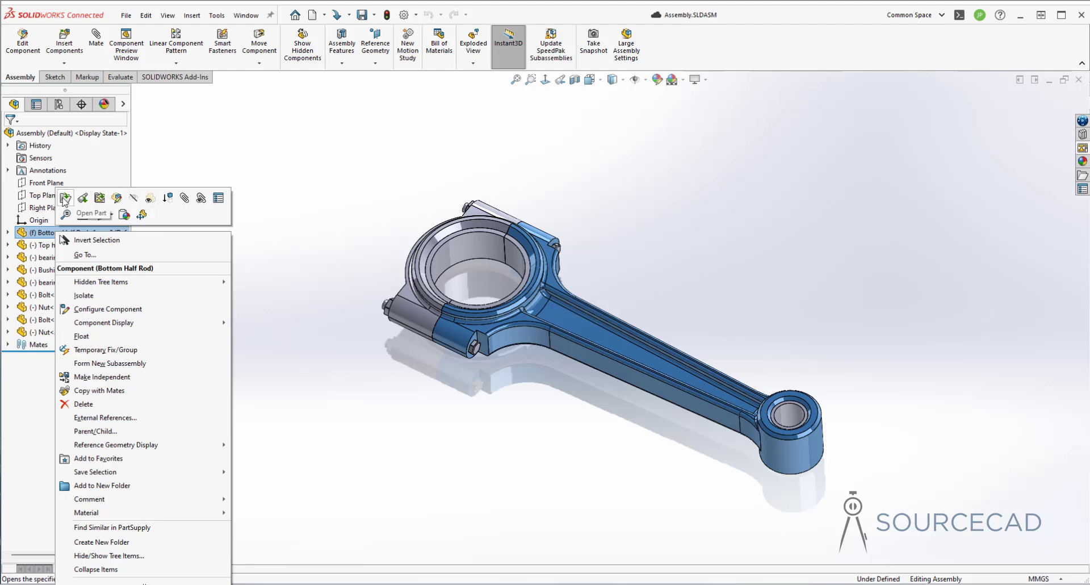
left_click(117, 198)
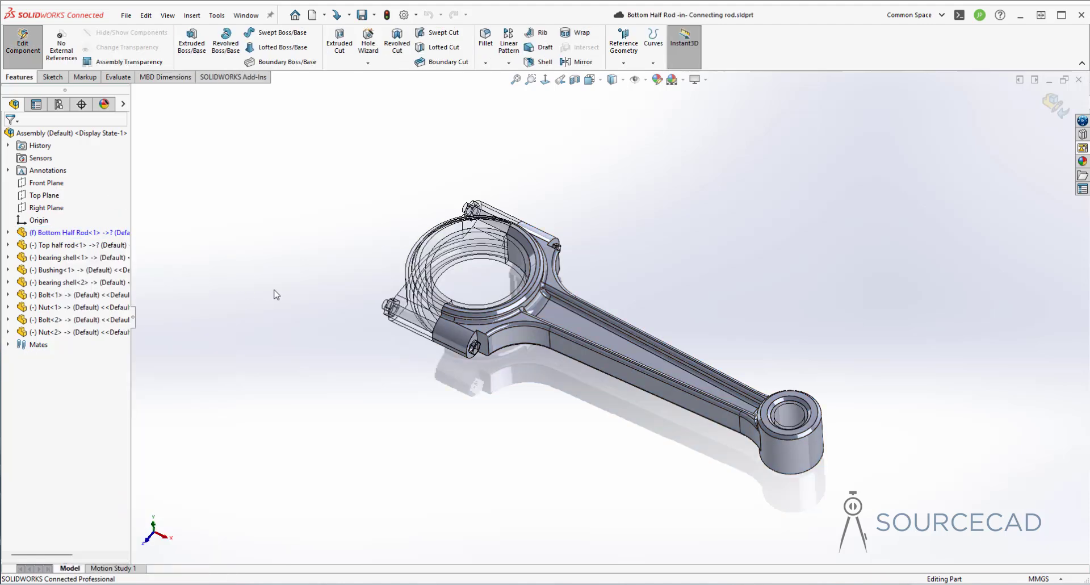
Orient the view Normal To the rod and start a new sketch on the shank's flat face
left_click(546, 81)
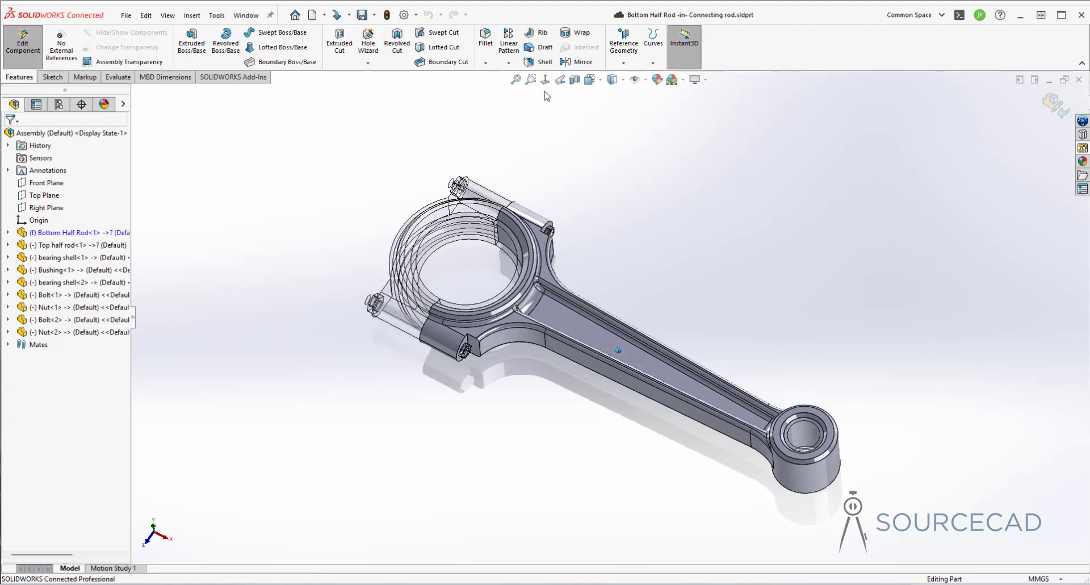
left_click(545, 81)
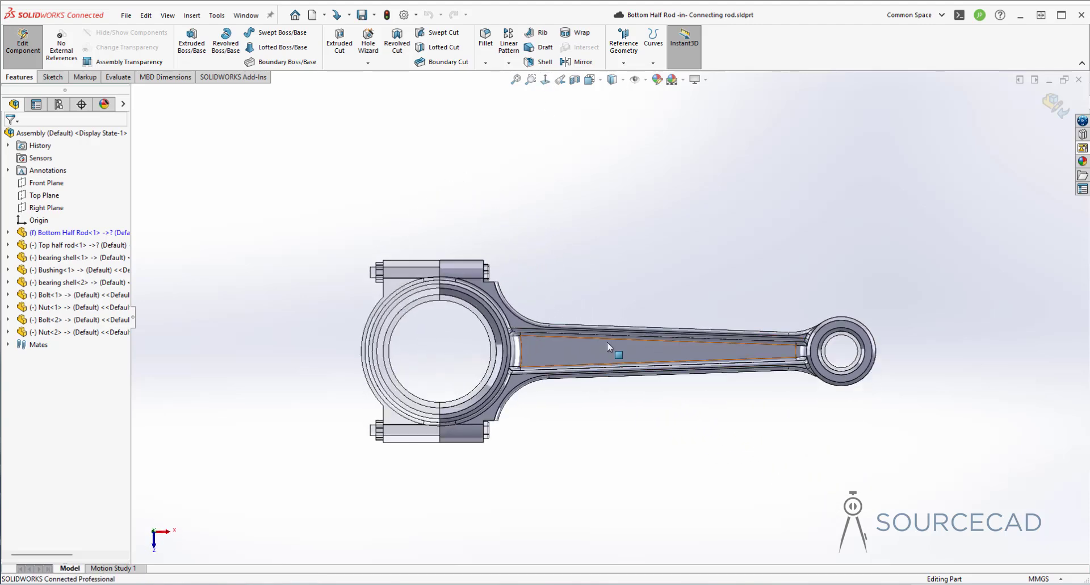
scroll(607, 342, "down", 5)
scroll(530, 266, "up", 2)
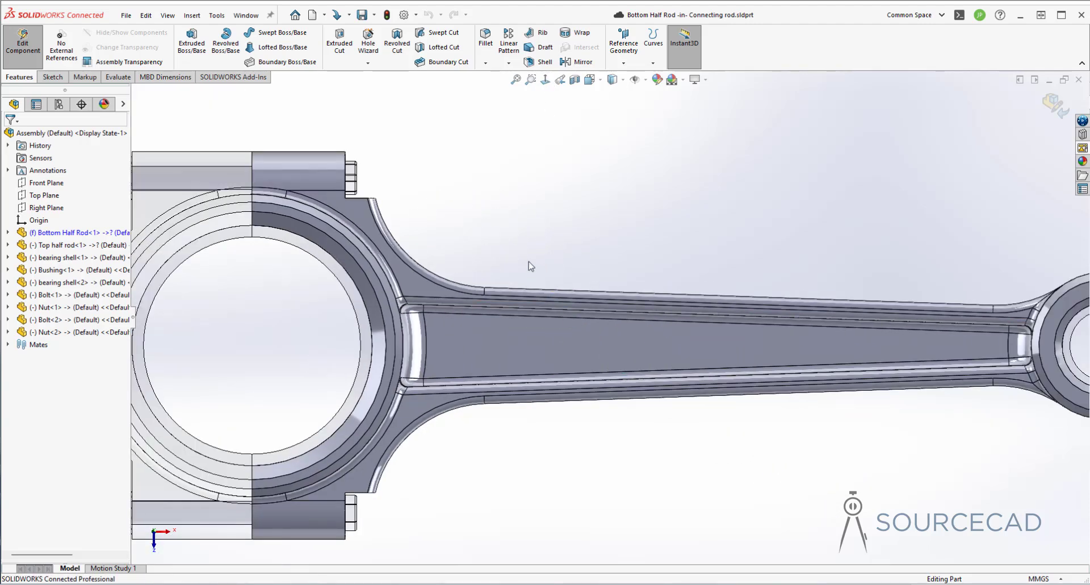
left_click(62, 81)
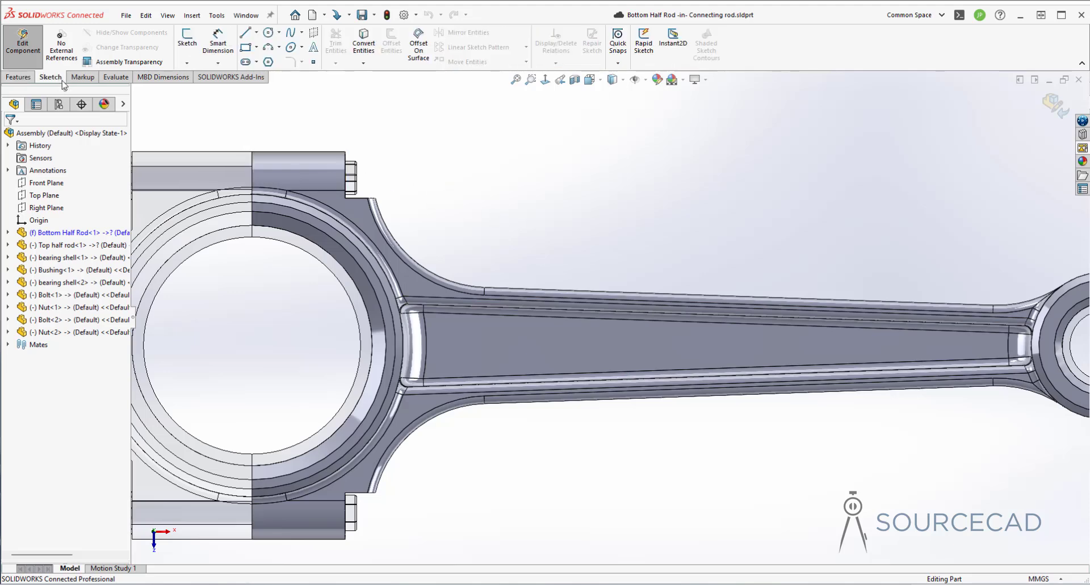
left_click(187, 38)
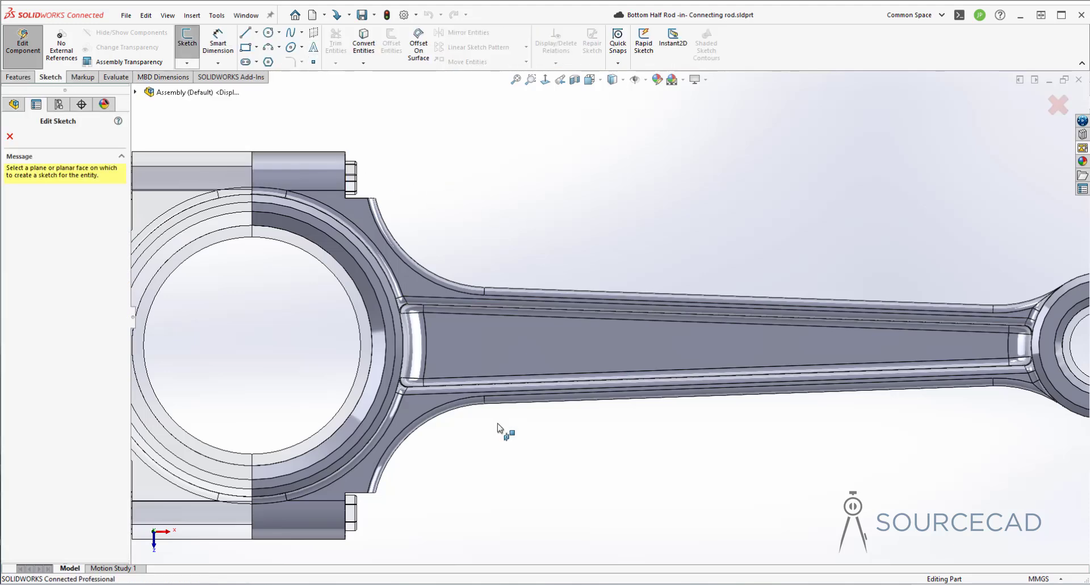
left_click(560, 340)
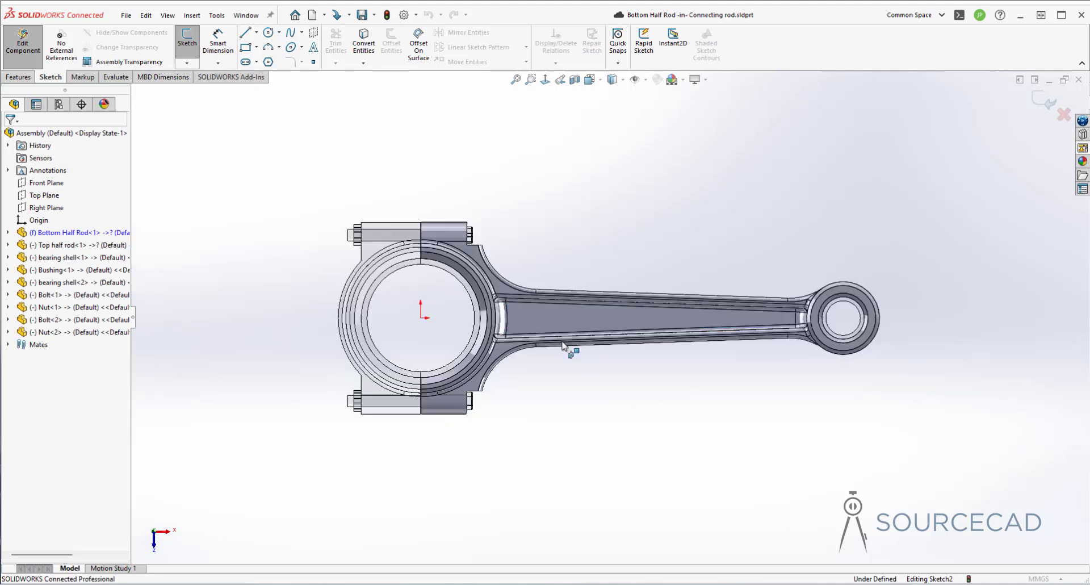
Add the sketch text 'SourceCAD' and place it on the rod shank
key("t")
left_click(42, 219)
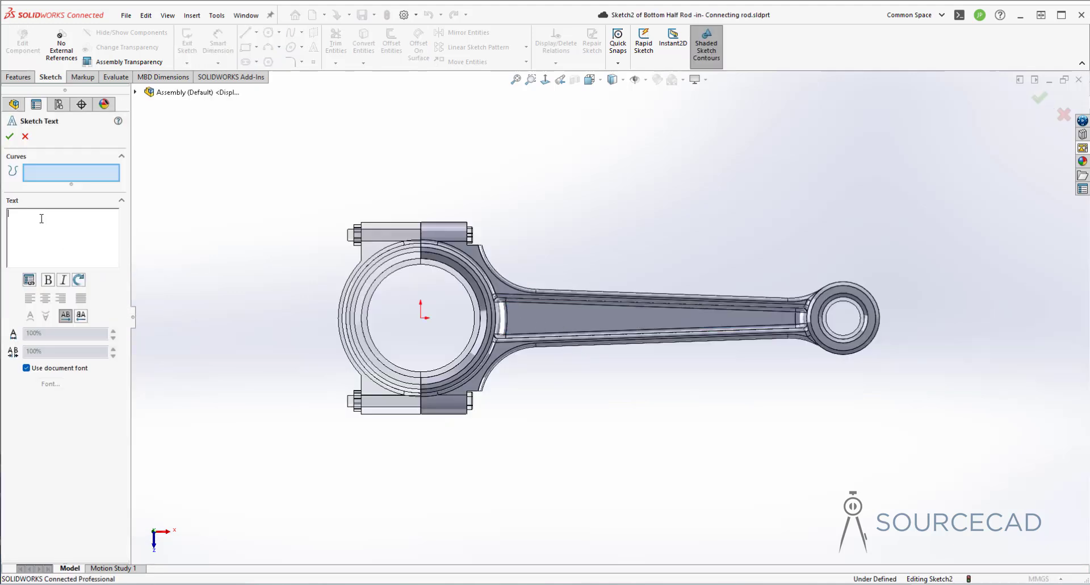
type("SourceCAD")
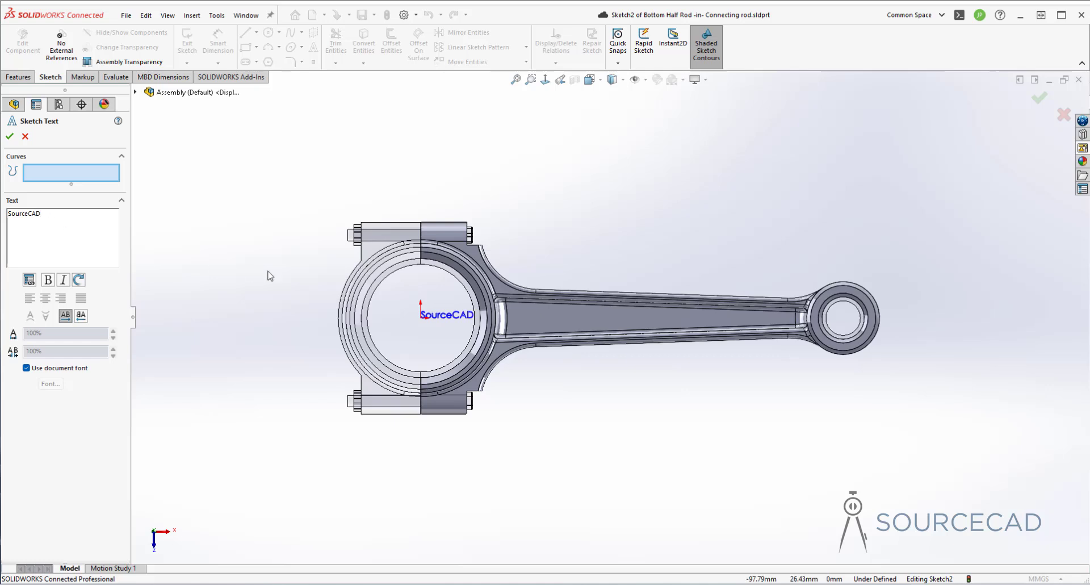
left_click(562, 316)
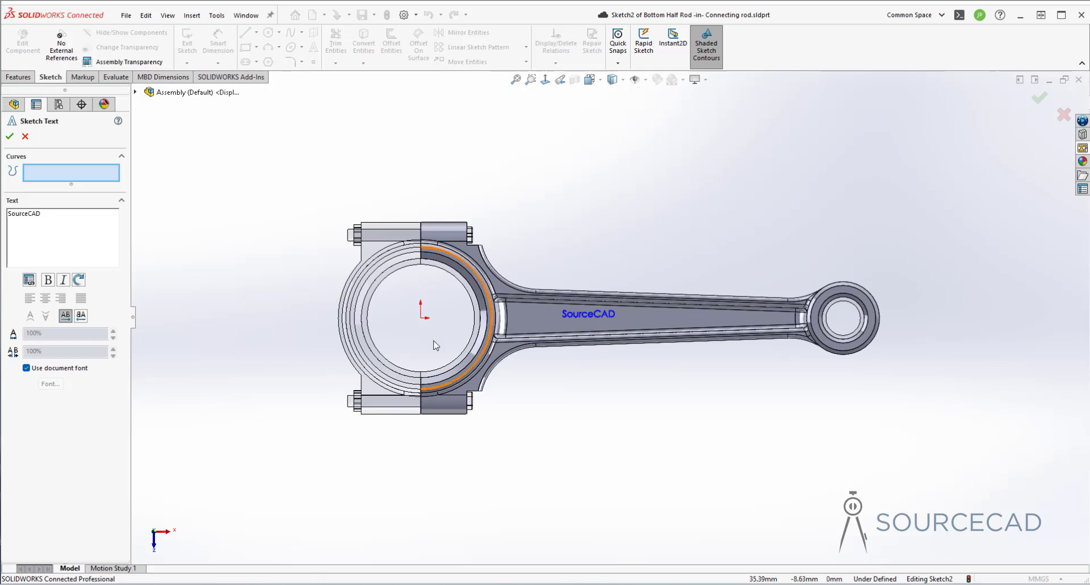
Turn off the document font and set the text height to 6 mm
left_click(26, 367)
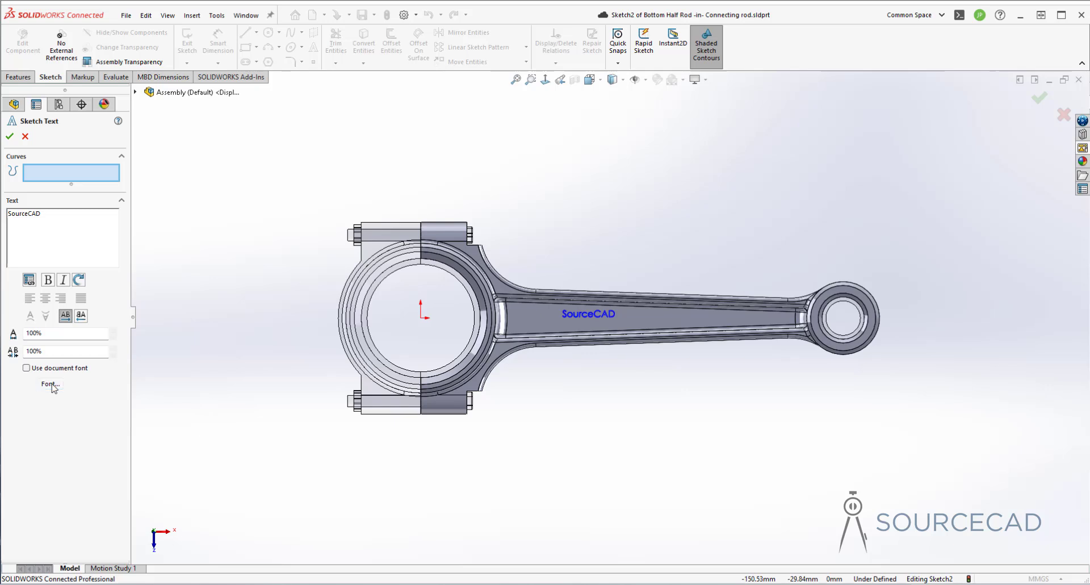
left_click(50, 383)
double_click(624, 248)
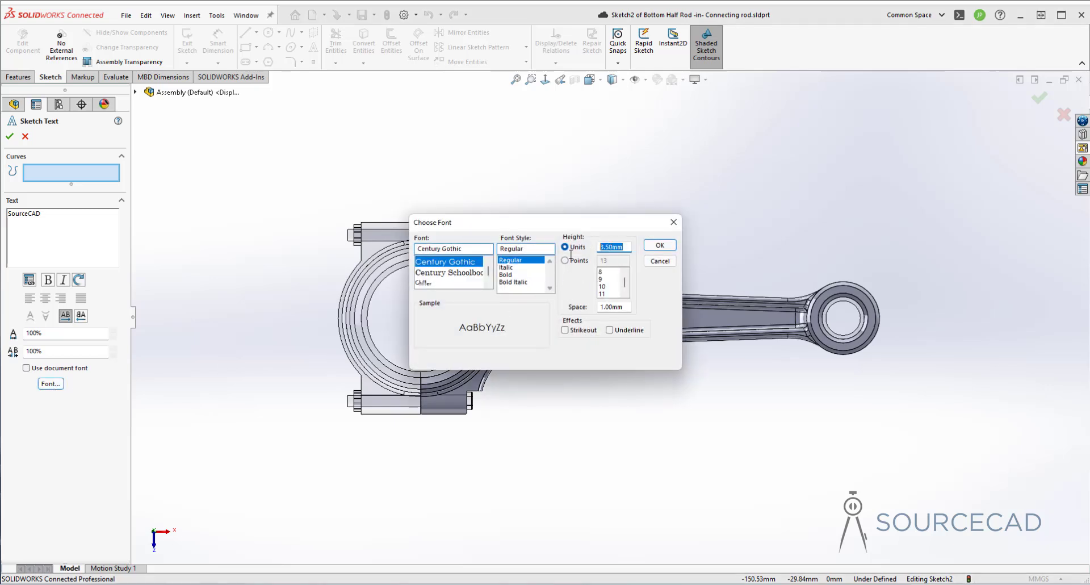
type("6")
left_click(659, 245)
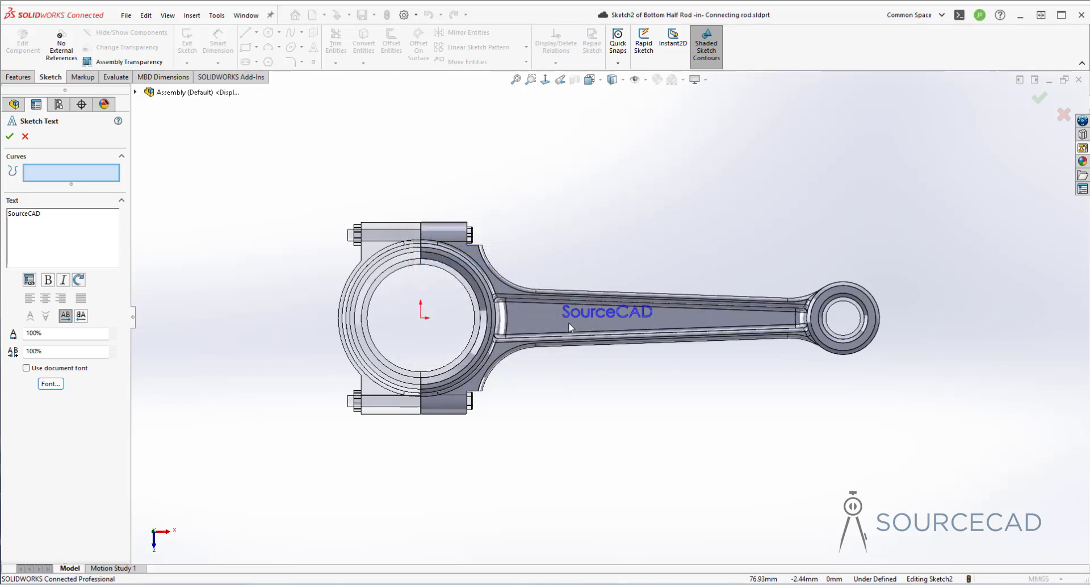
Shift the SourceCAD text left along the middle of the shank and accept it
left_click(564, 323)
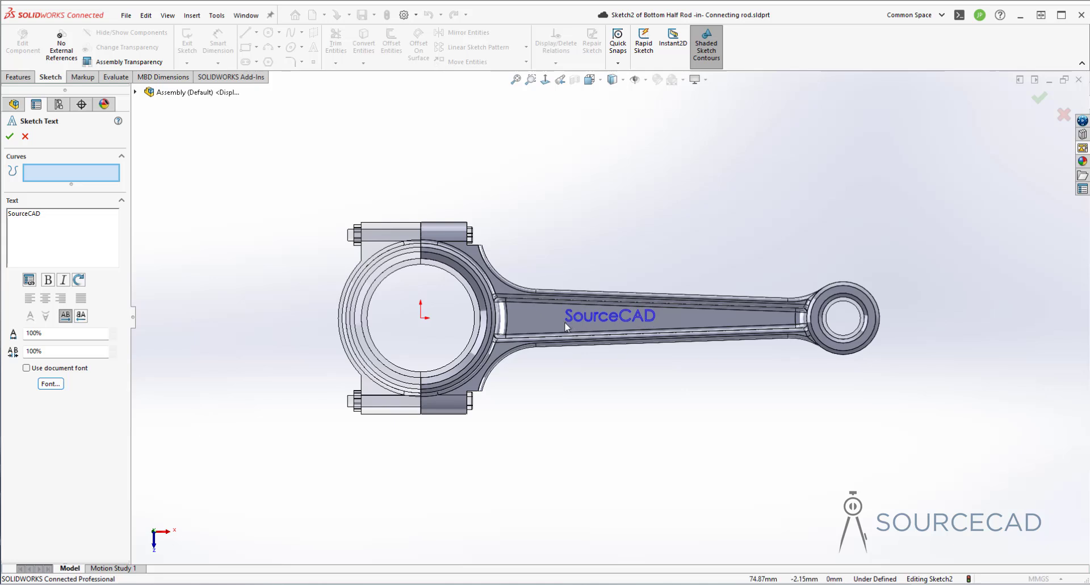
left_click(565, 322)
left_click_drag(565, 321, 553, 323)
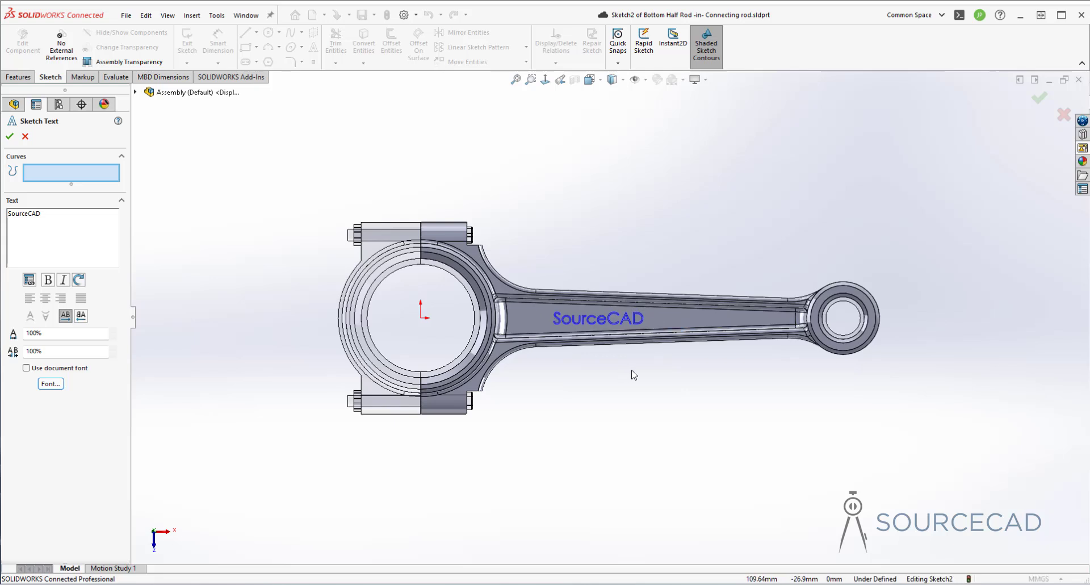
left_click(10, 136)
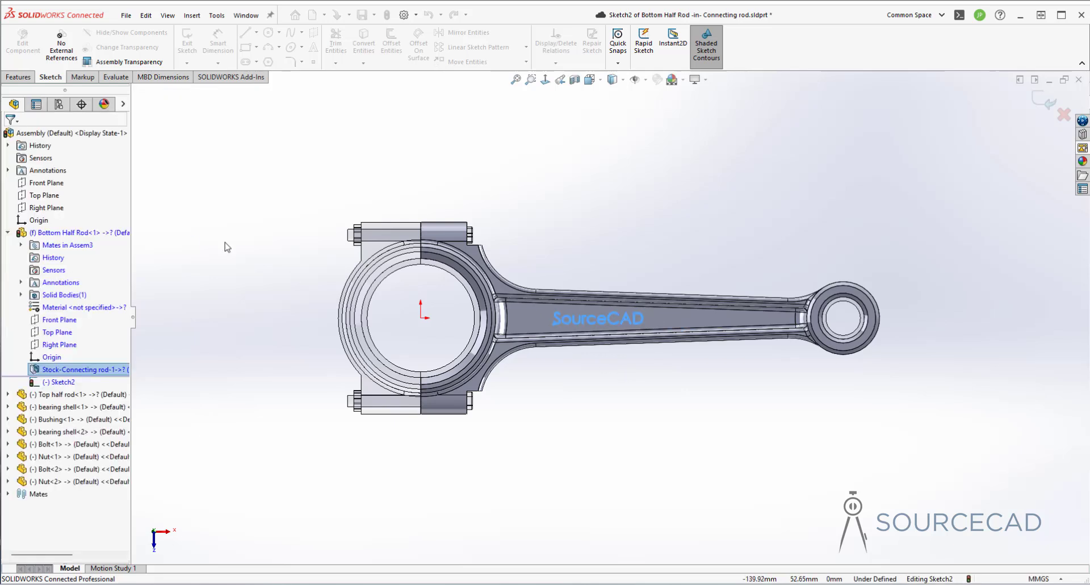
left_click(610, 271)
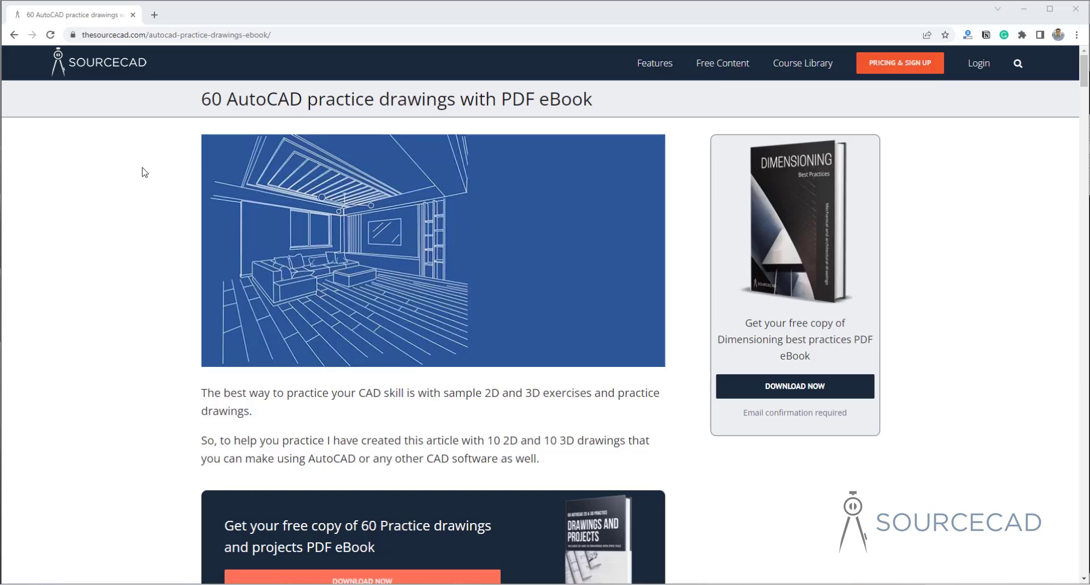
scroll(145, 172, "down", 12)
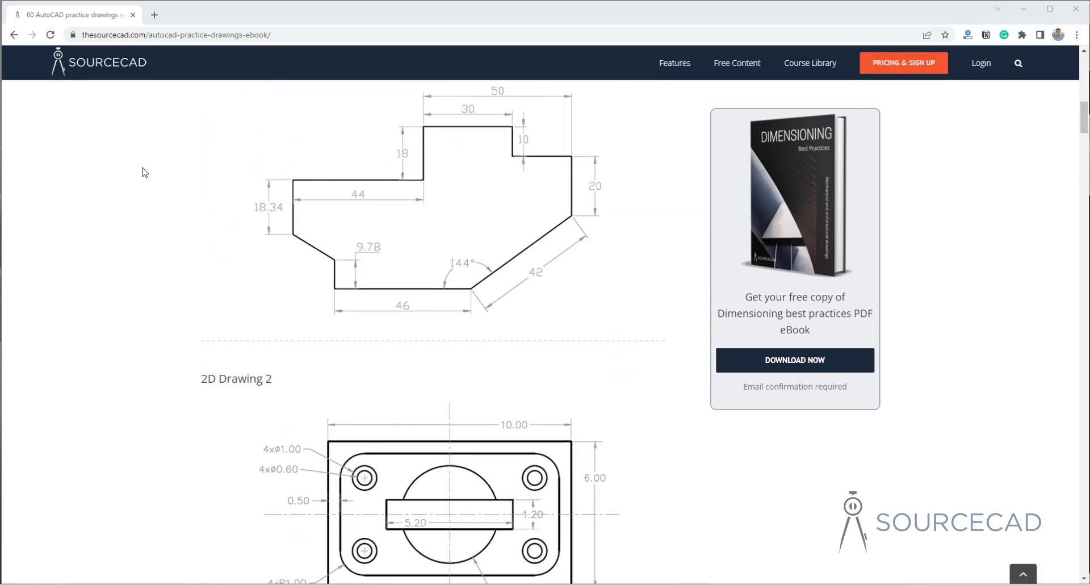
scroll(145, 172, "down", 20)
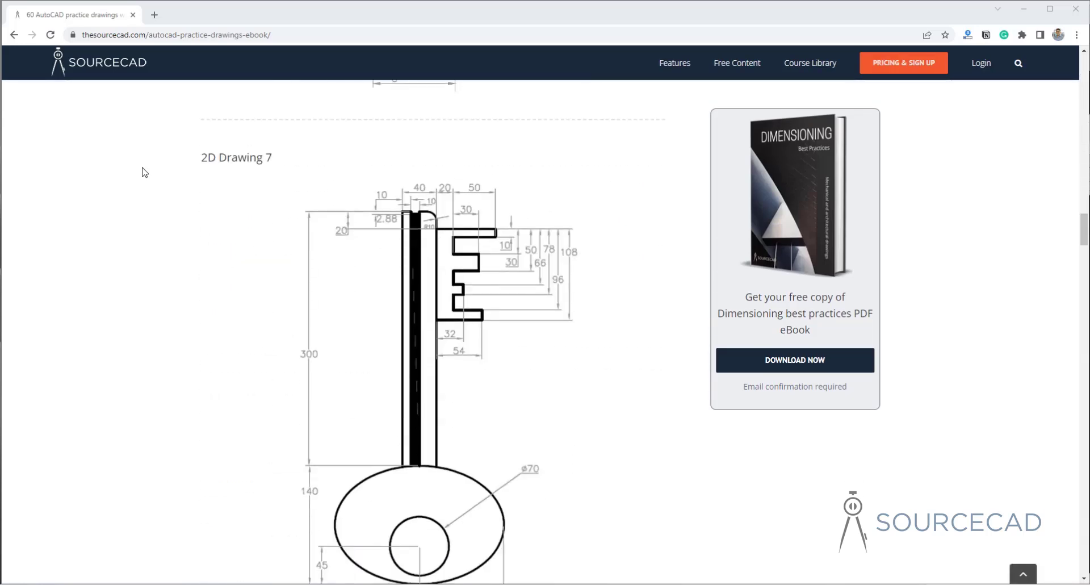
scroll(145, 172, "down", 20)
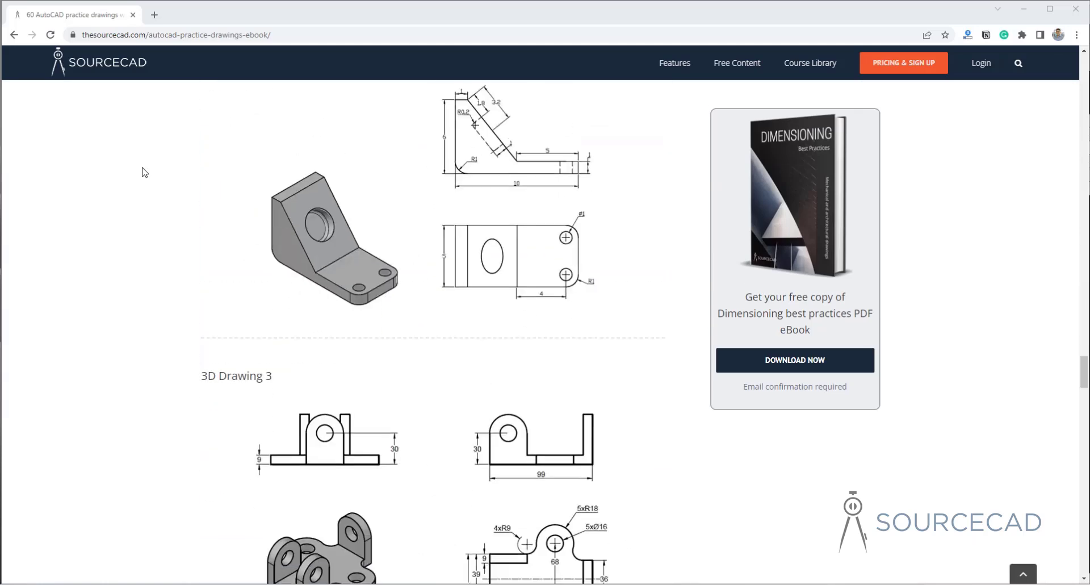
scroll(145, 172, "down", 20)
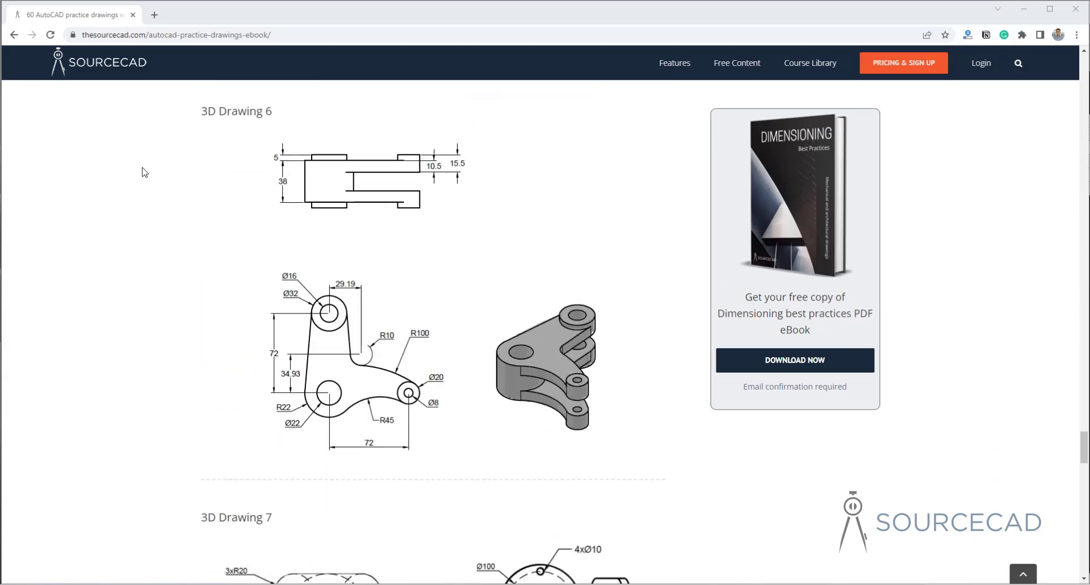
scroll(145, 172, "down", 8)
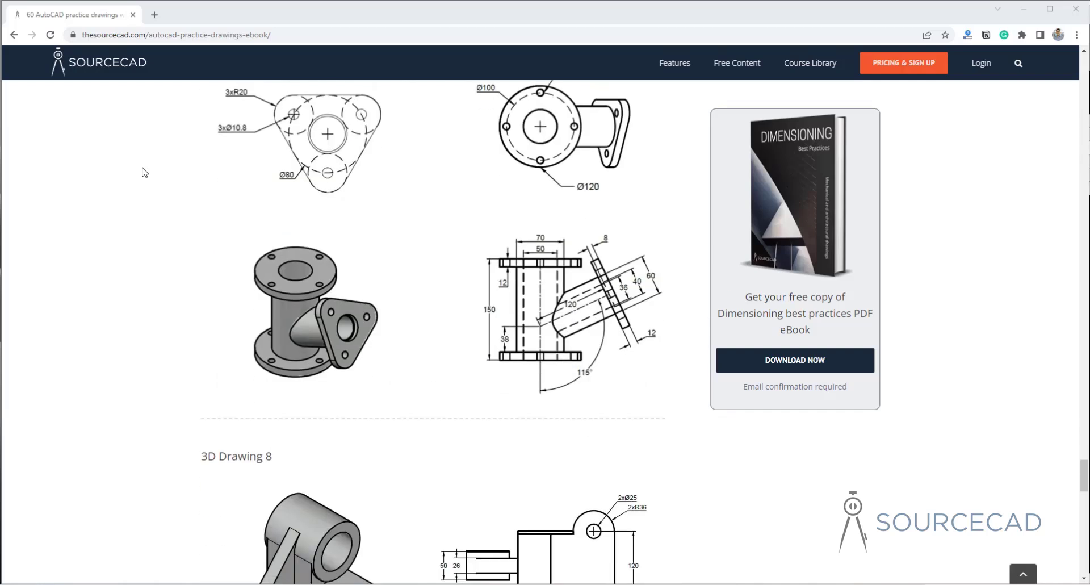
scroll(145, 172, "down", 5)
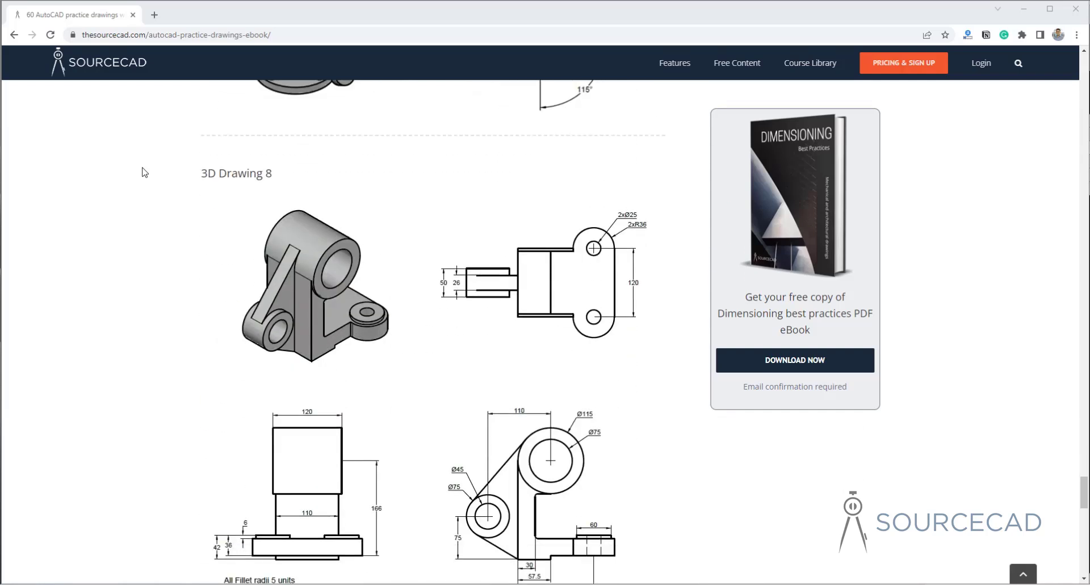
scroll(145, 172, "up", 20)
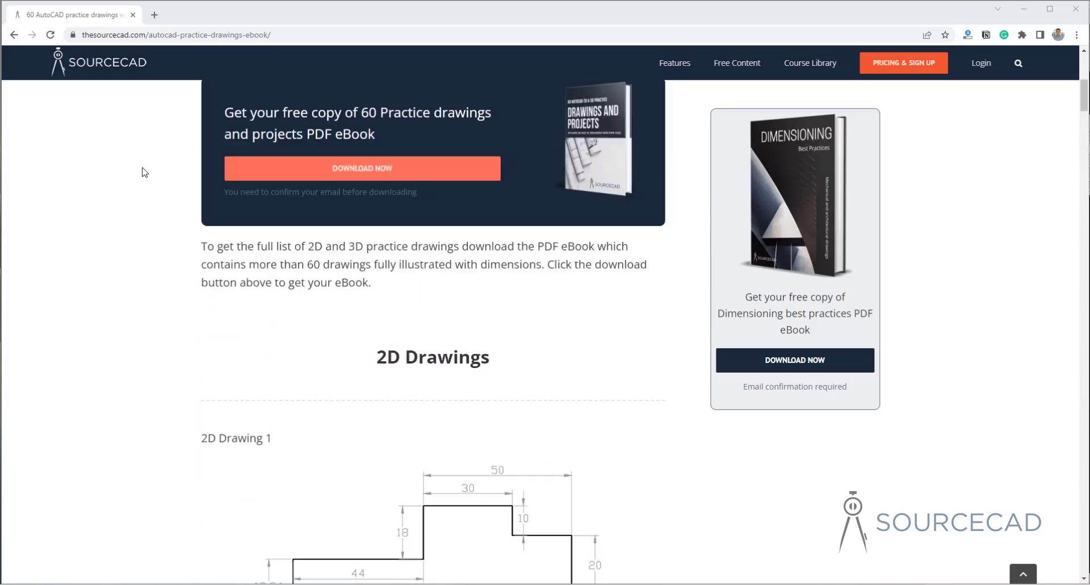
scroll(145, 172, "up", 7)
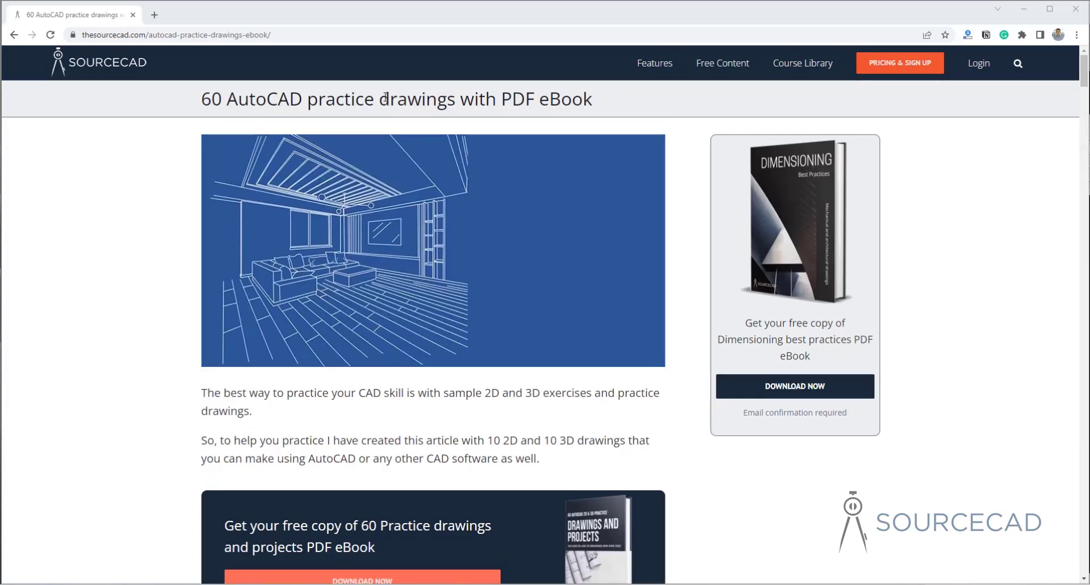
scroll(465, 94, "down", 3)
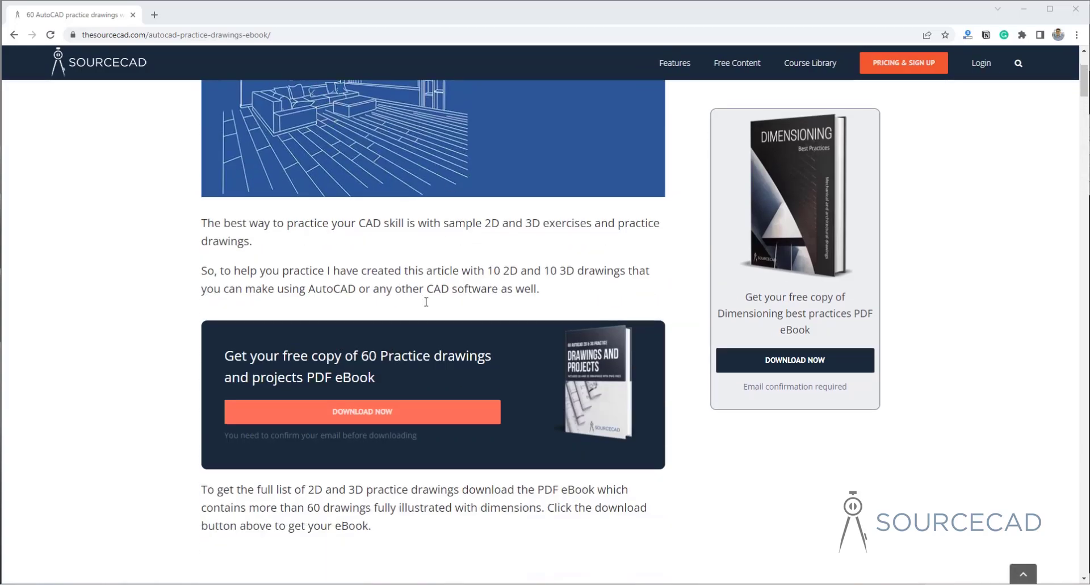
left_click(369, 422)
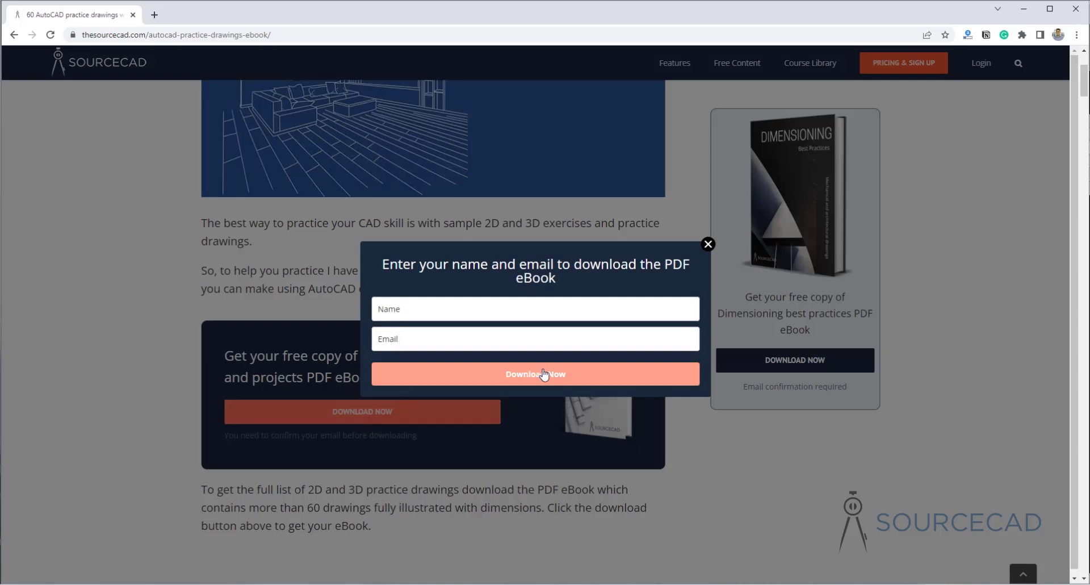
left_click(707, 245)
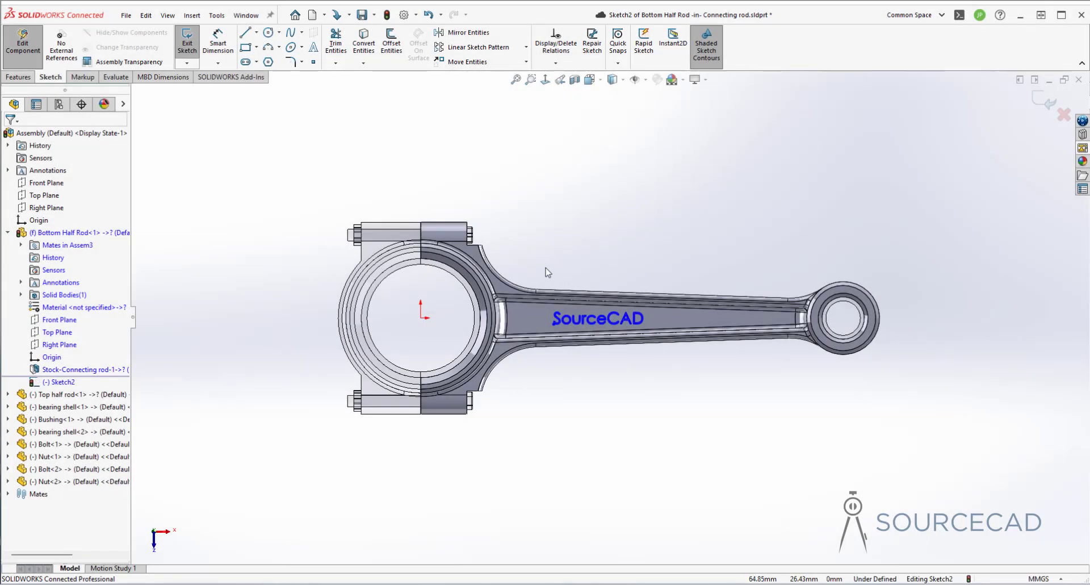
Box-select all the SourceCAD sketch text letters on the shank
left_click_drag(546, 272, 656, 358)
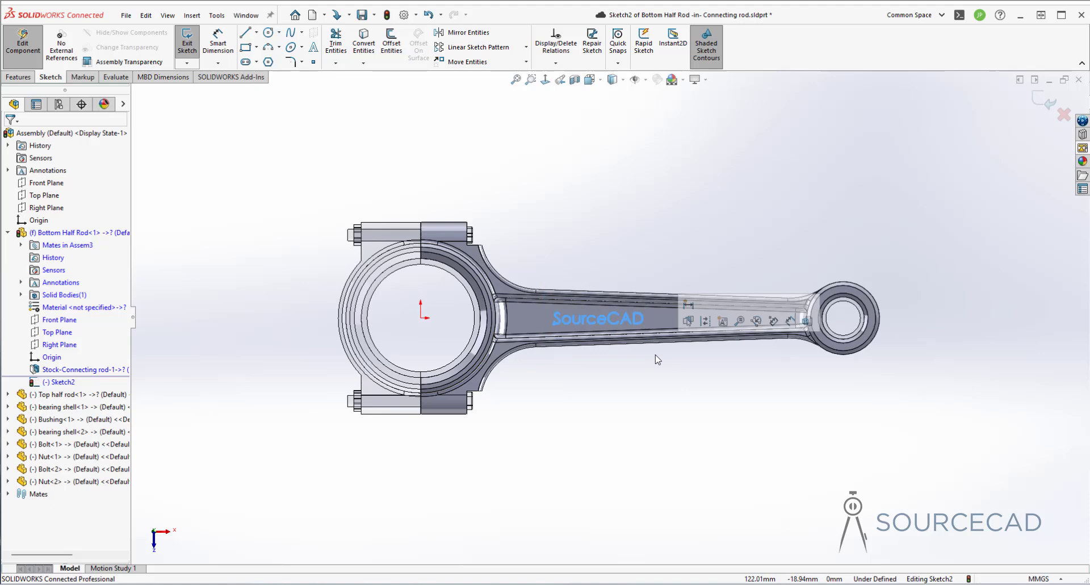
Extrude the SourceCAD text sketch as a 1.00 mm Blind boss
left_click(20, 78)
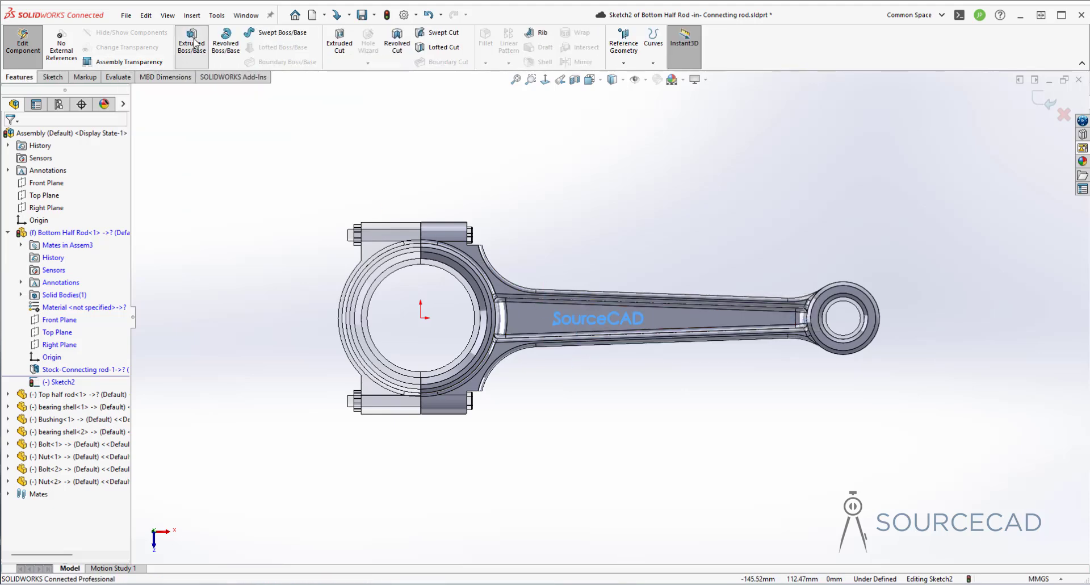
left_click(193, 42)
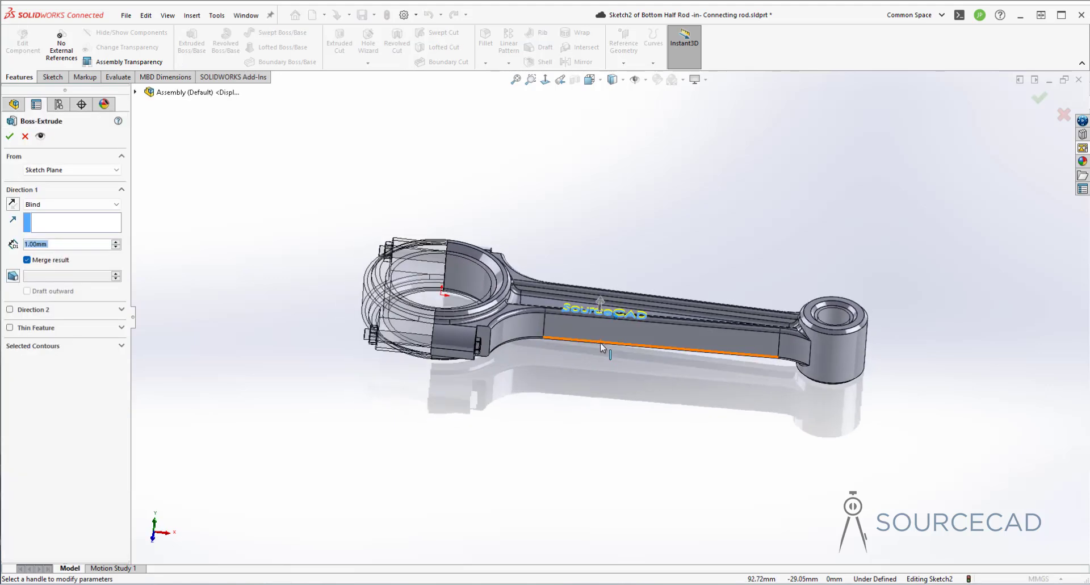
scroll(621, 320, "down", 5)
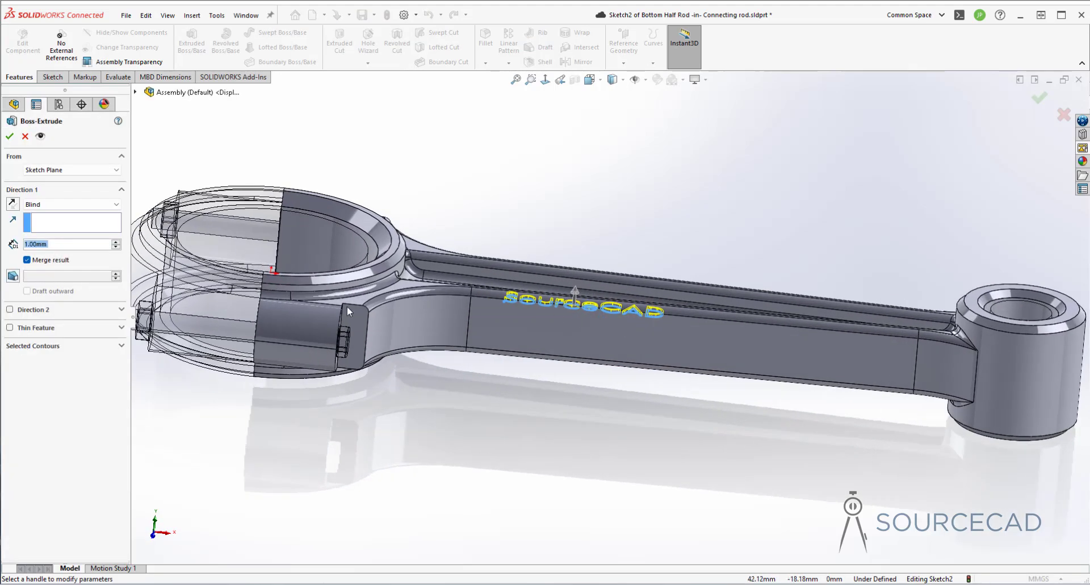
scroll(534, 301, "down", 2)
middle_click_drag(536, 289, 629, 231)
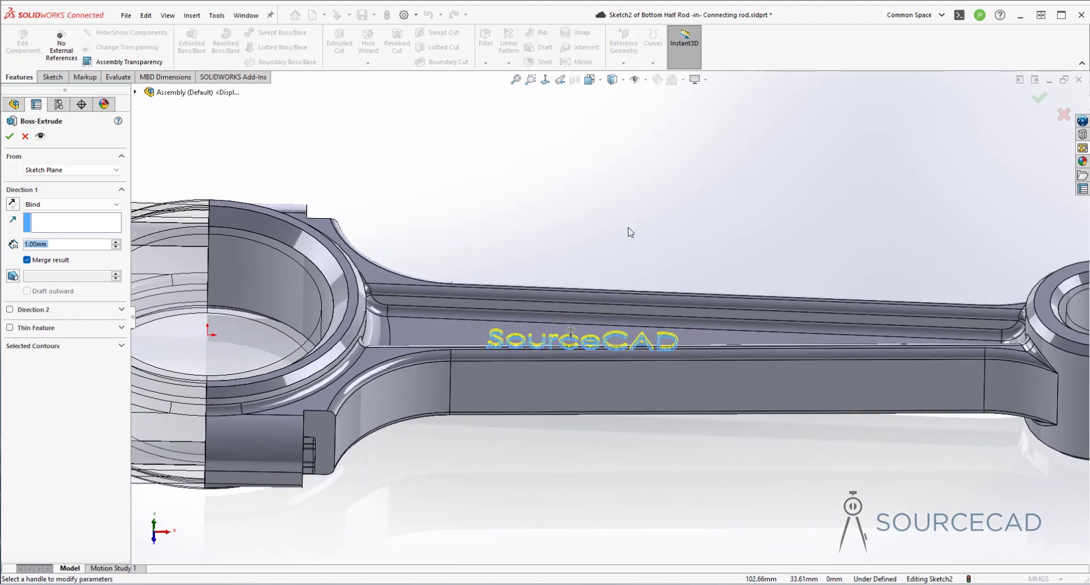
left_click(11, 136)
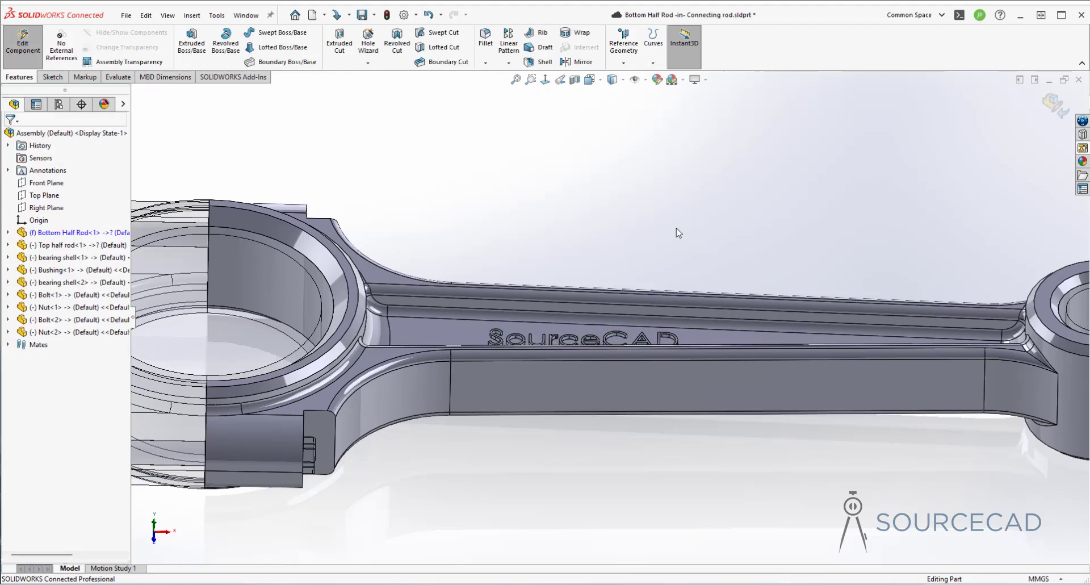
Zoom in on the raised SourceCAD lettering and start the Fillet command
scroll(625, 336, "down", 5)
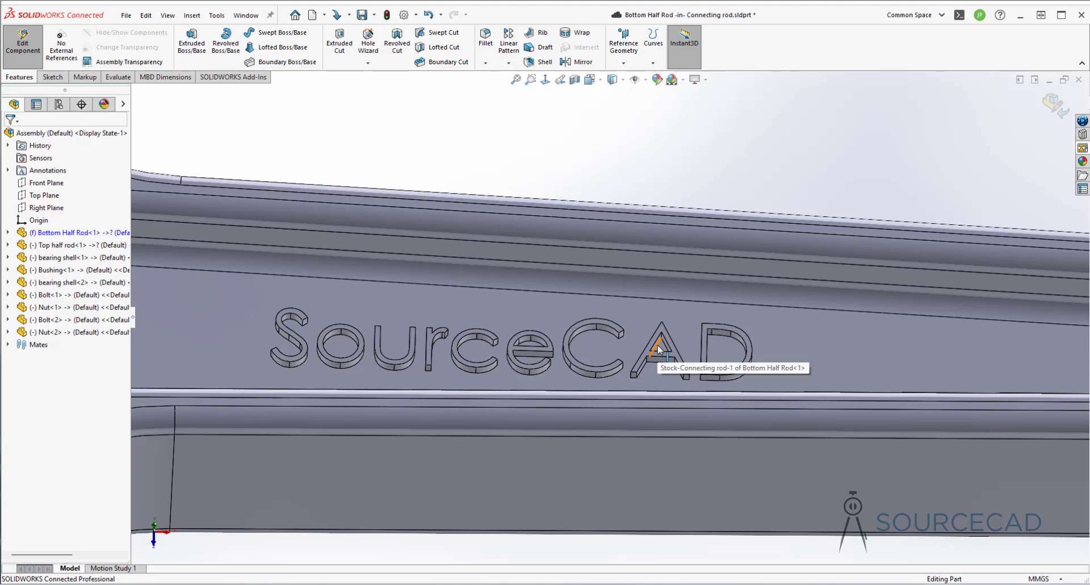
left_click(488, 40)
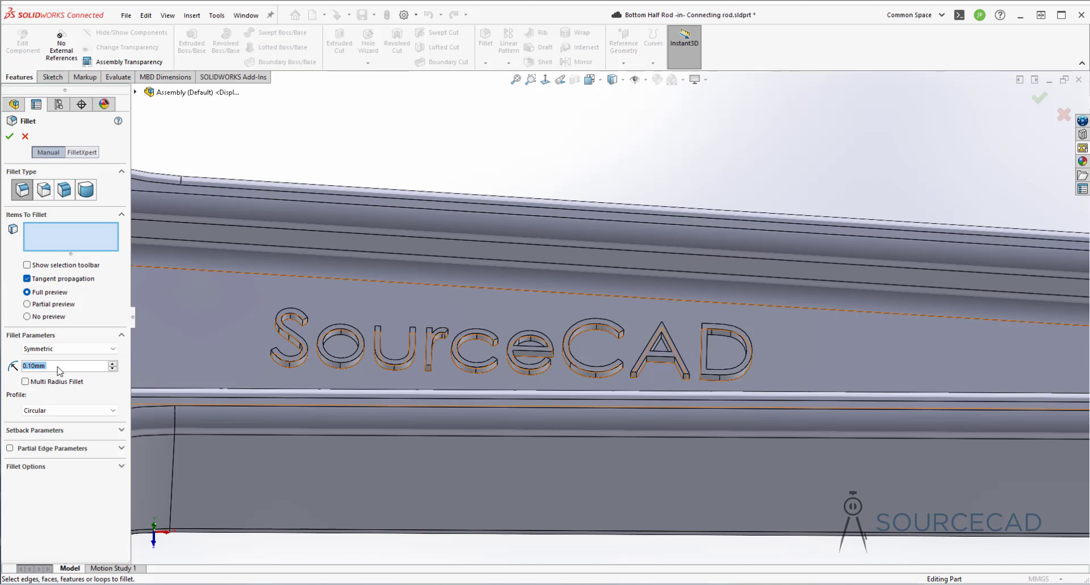
Set the fillet radius to 0.20 mm and select the top faces of S, o, u, r, c
left_click_drag(57, 366, 41, 369)
type("0.2")
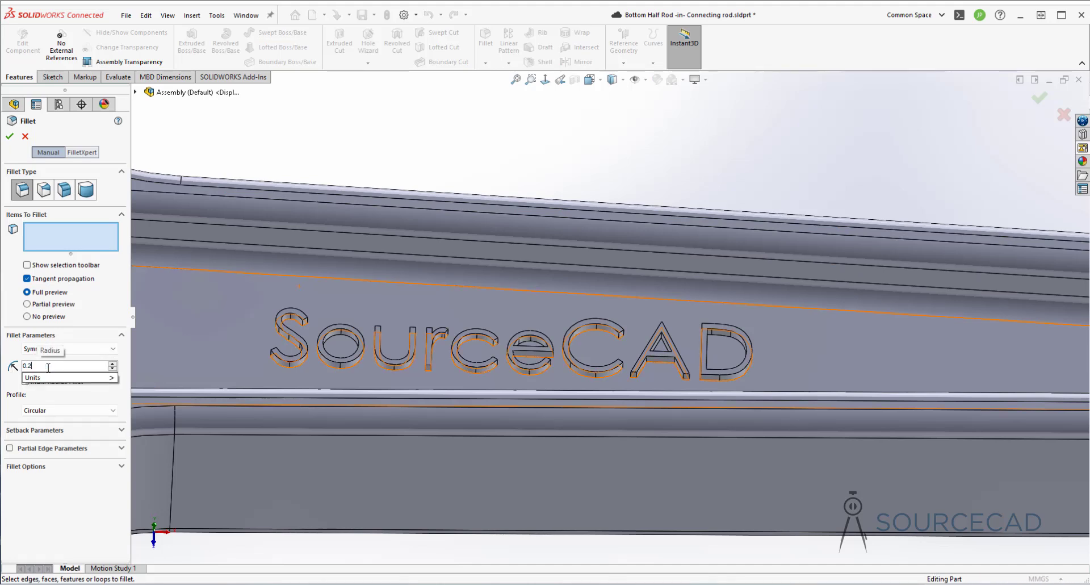
key("Tab")
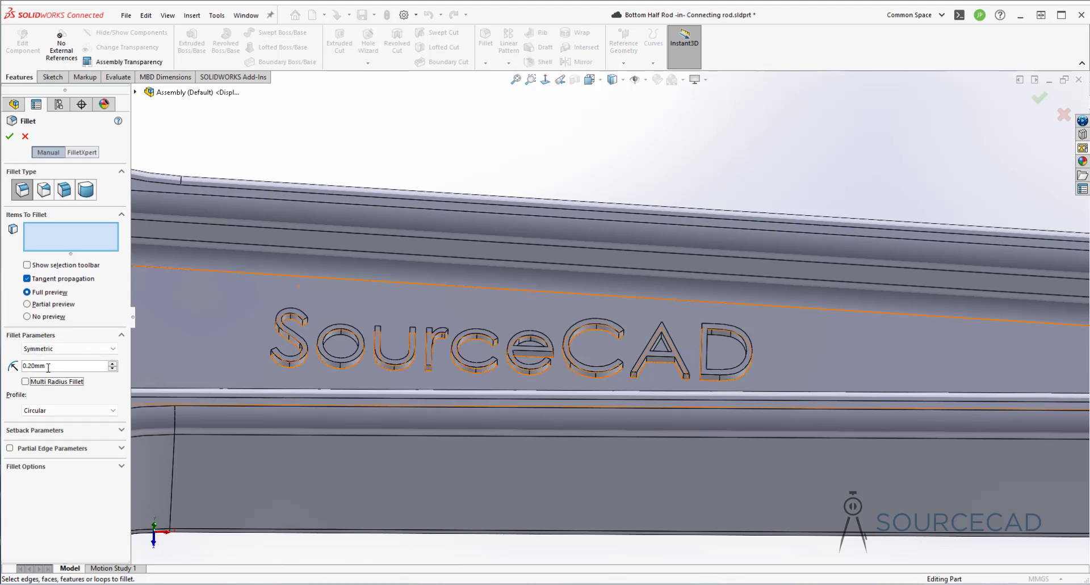
scroll(298, 341, "down", 5)
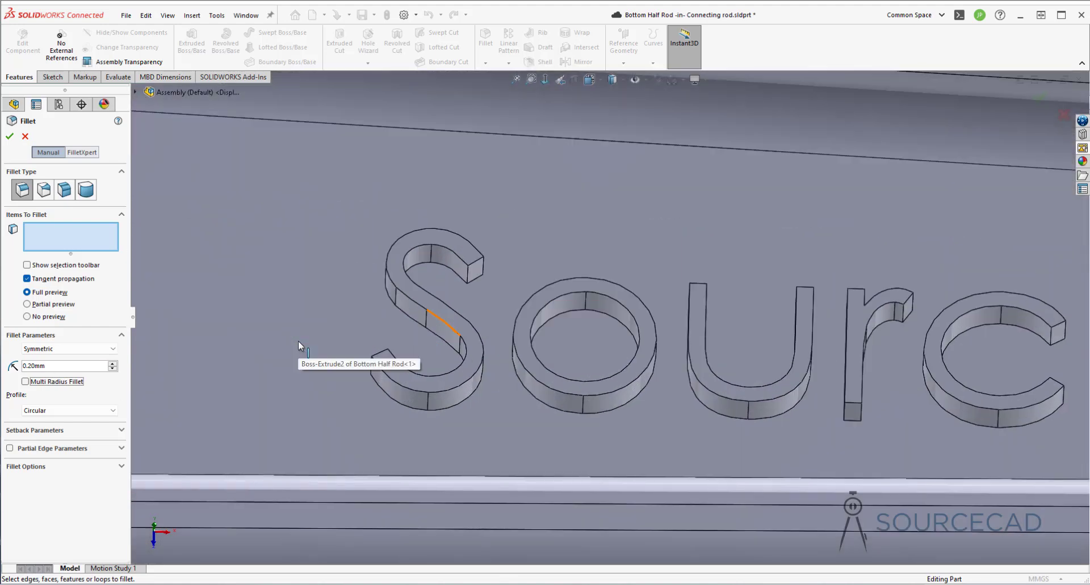
middle_click_drag(298, 341, 330, 339)
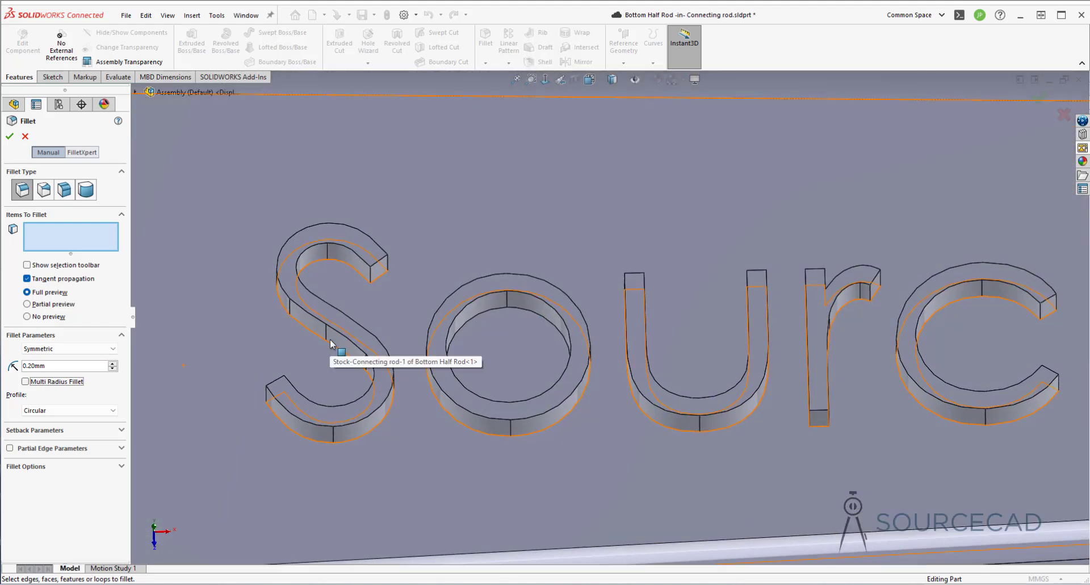
left_click(352, 235)
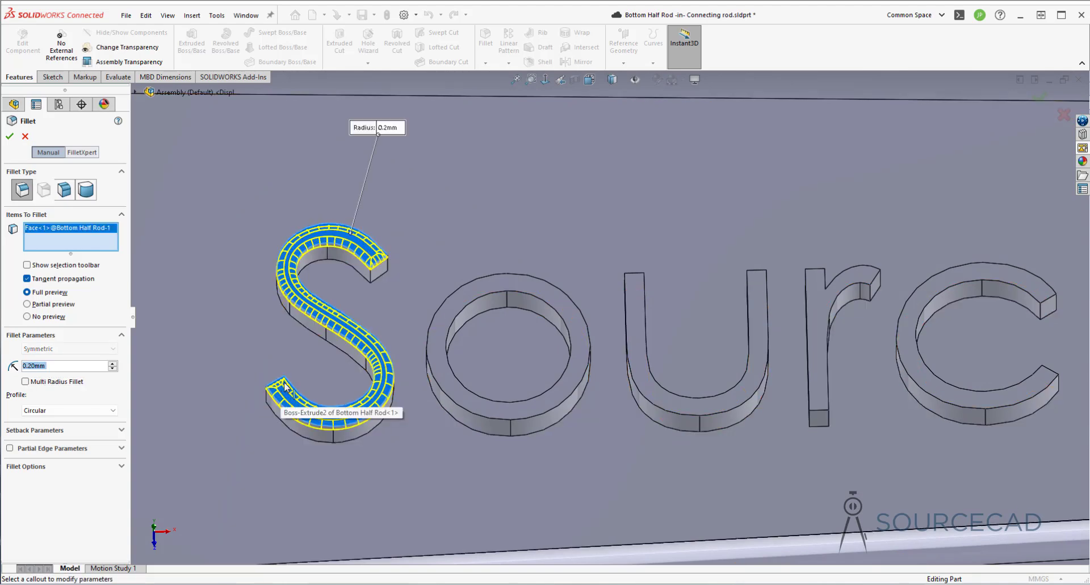
left_click(456, 305)
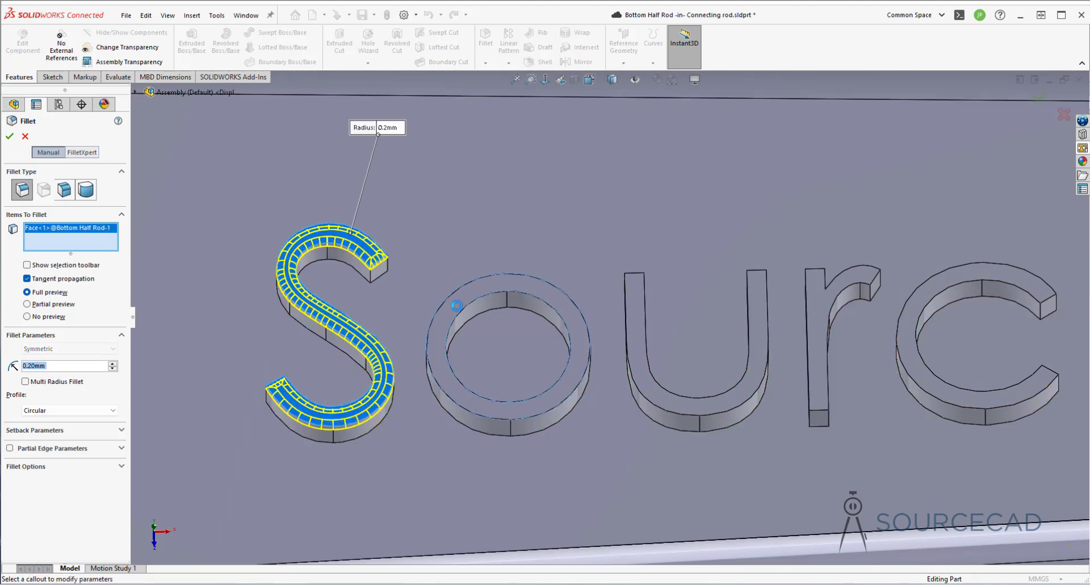
left_click(639, 284)
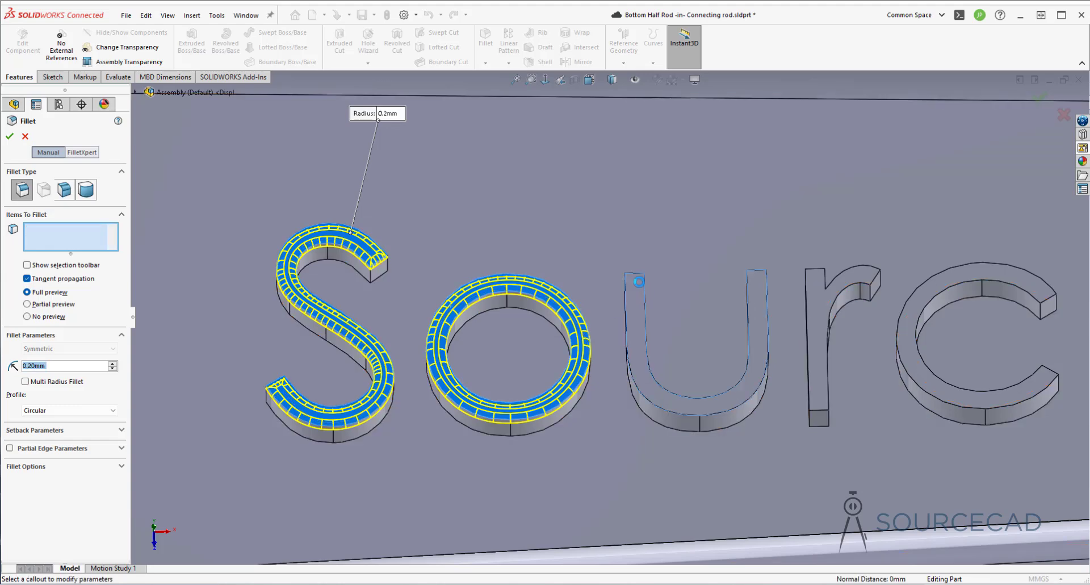
left_click(826, 287)
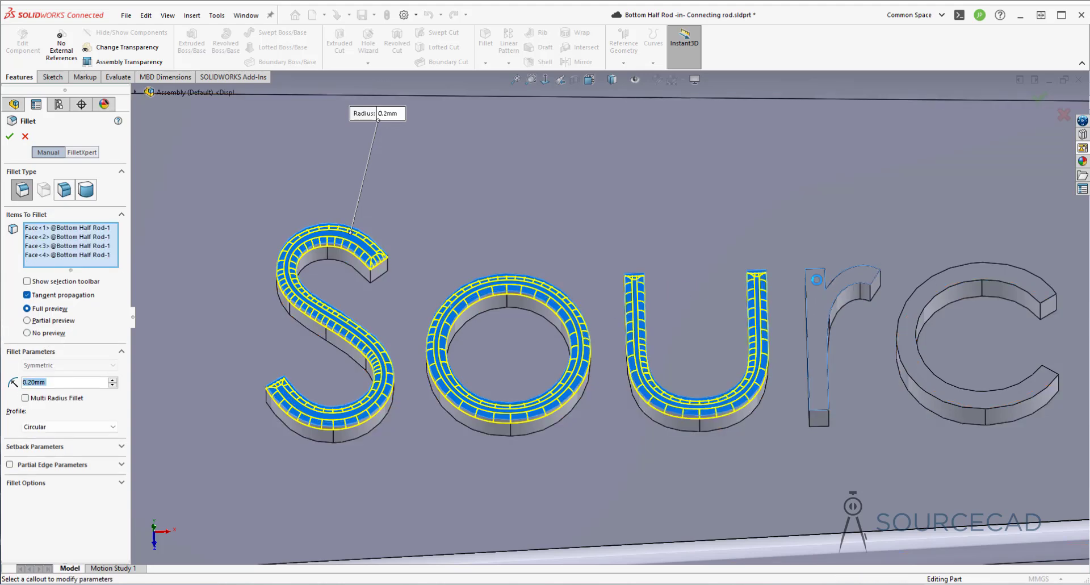
left_click(977, 277)
Add the top faces of e, C, A and D, then accept the fillet
key("ctrl+Left")
key("ctrl+Left")
key("ctrl+Left")
key("ctrl+Left")
key("ctrl+Left")
key("ctrl+Left")
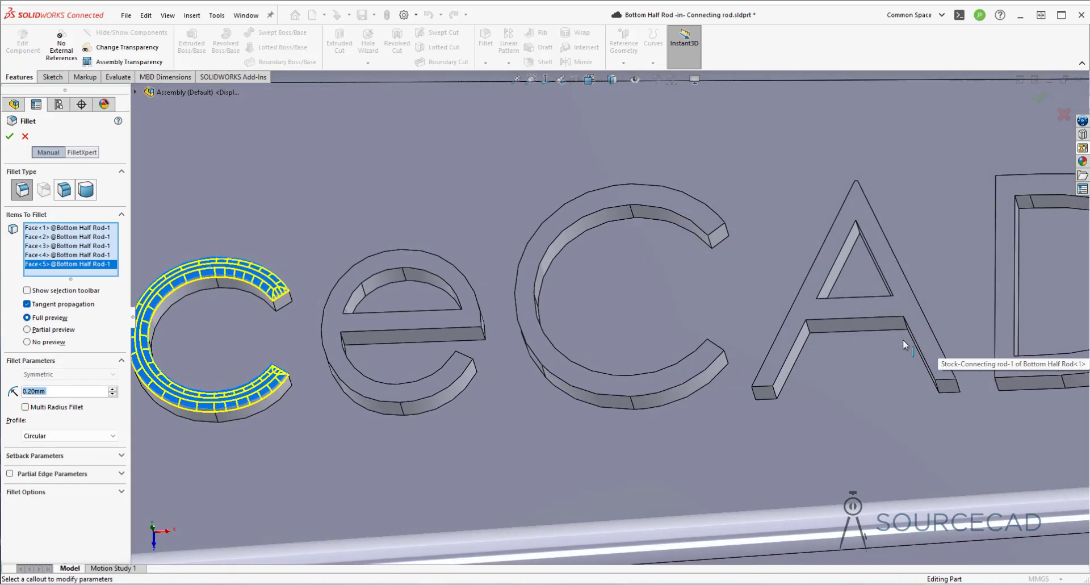
left_click(450, 320)
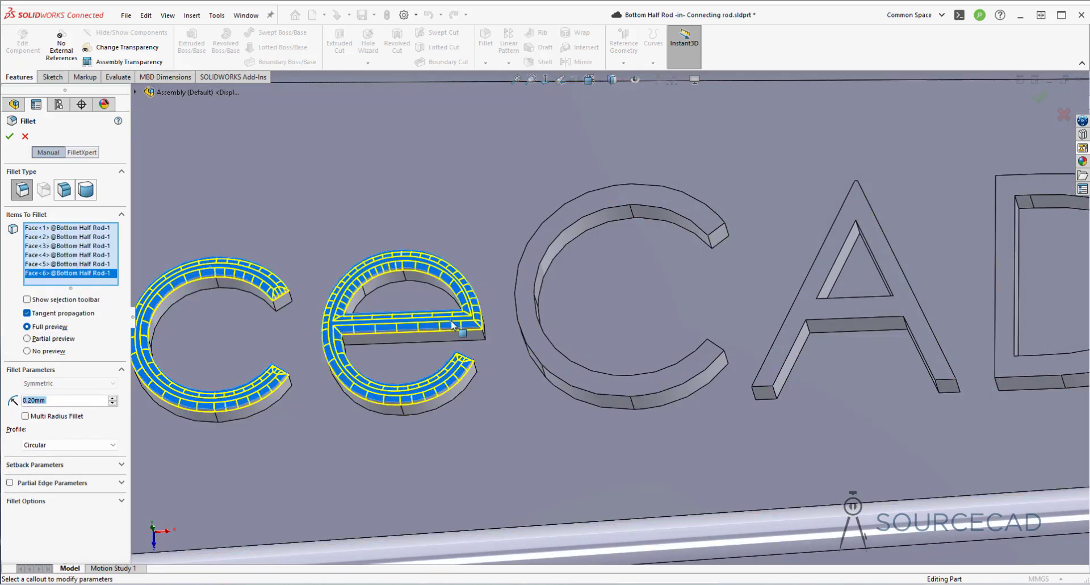
left_click(522, 290)
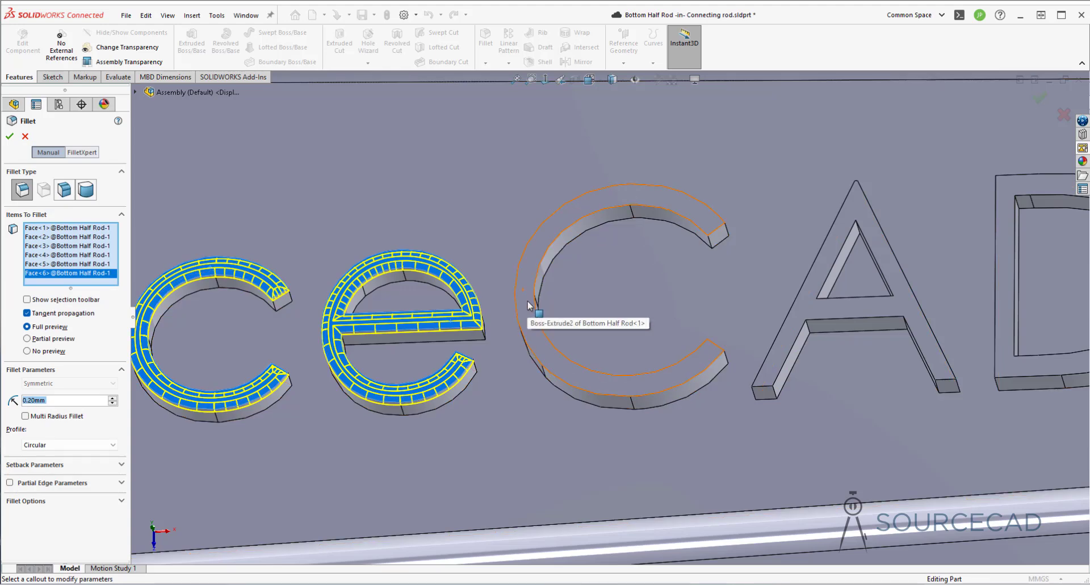
left_click(856, 214)
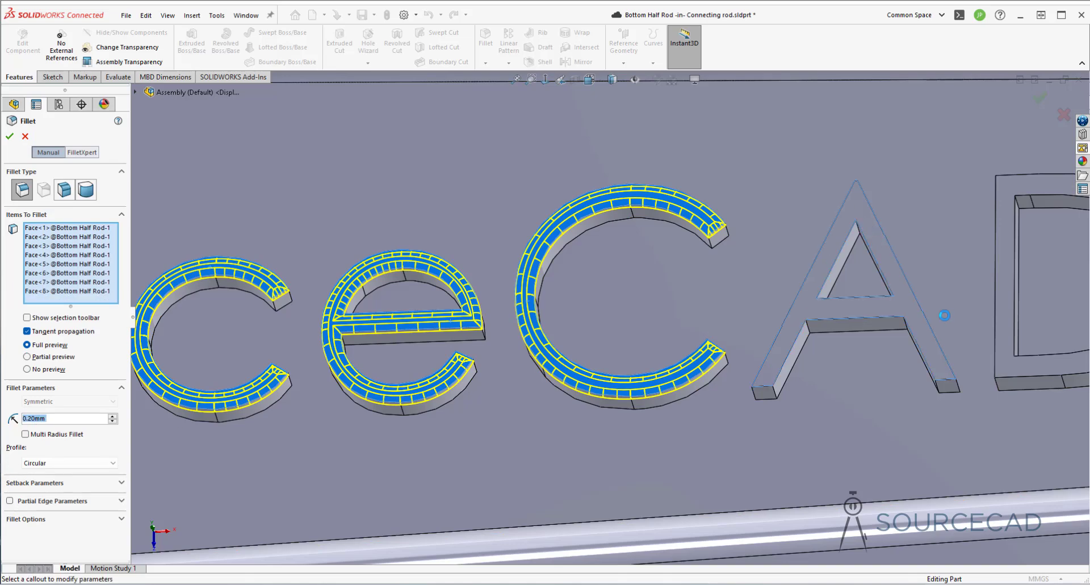
left_click(812, 204)
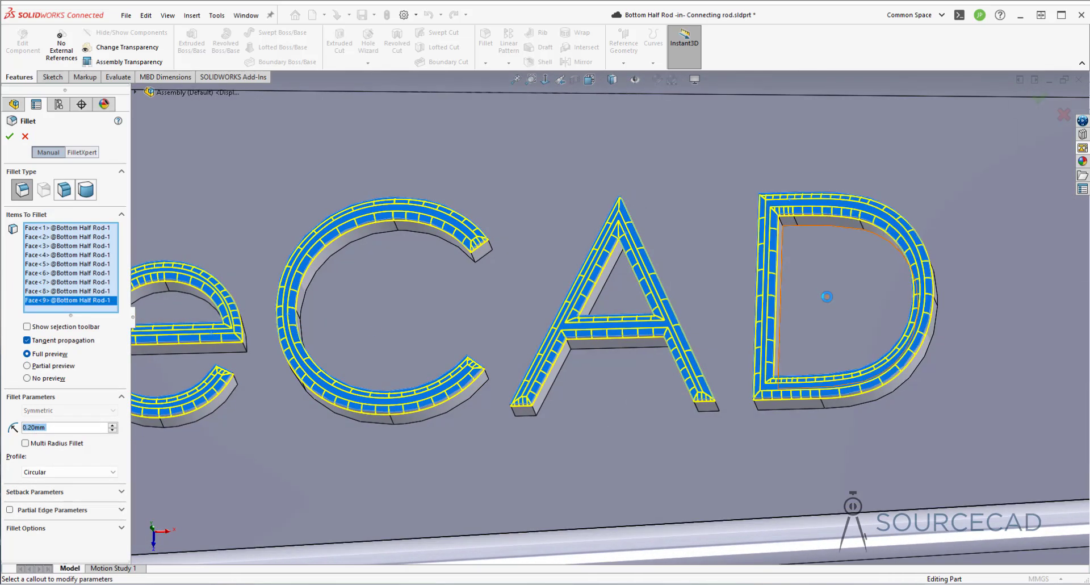
scroll(827, 296, "up", 2)
scroll(827, 297, "up", 2)
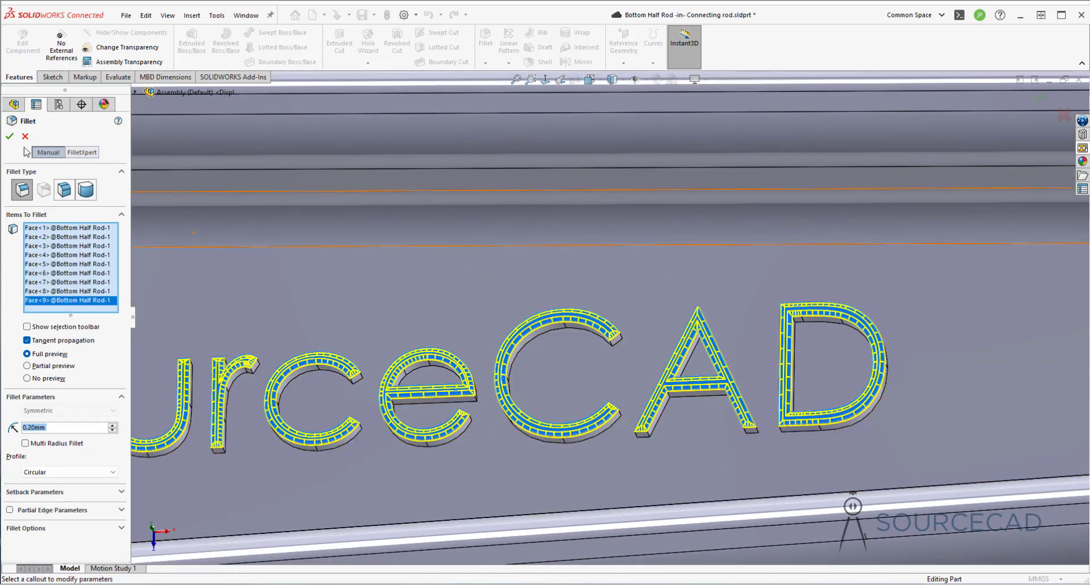
left_click(10, 137)
scroll(619, 332, "up", 5)
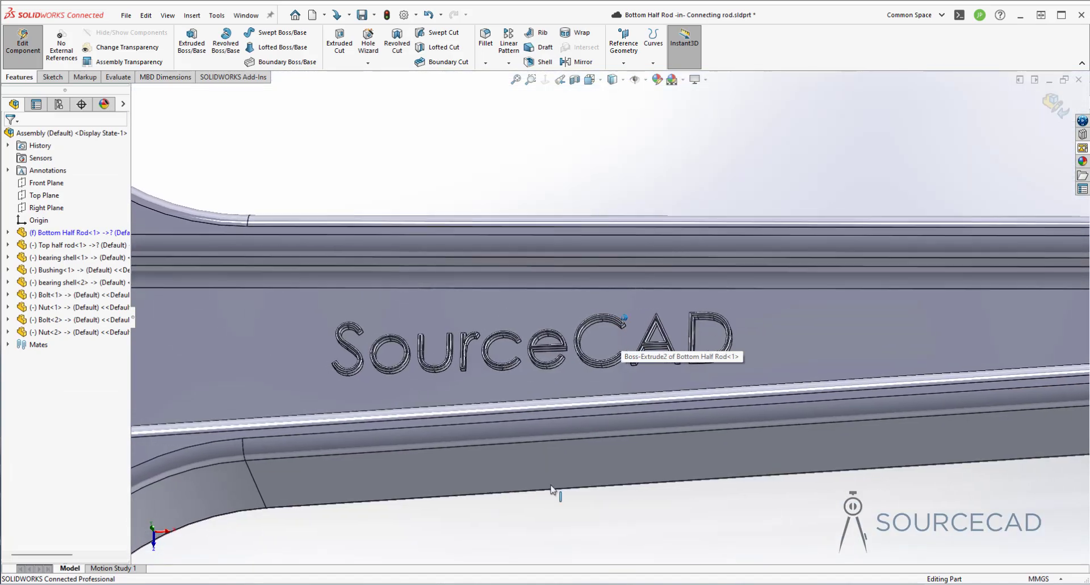
Exit in-context editing of the Bottom Half Rod and rotate the assembly view
middle_click_drag(554, 488, 569, 485)
scroll(569, 485, "up", 2)
scroll(570, 488, "up", 6)
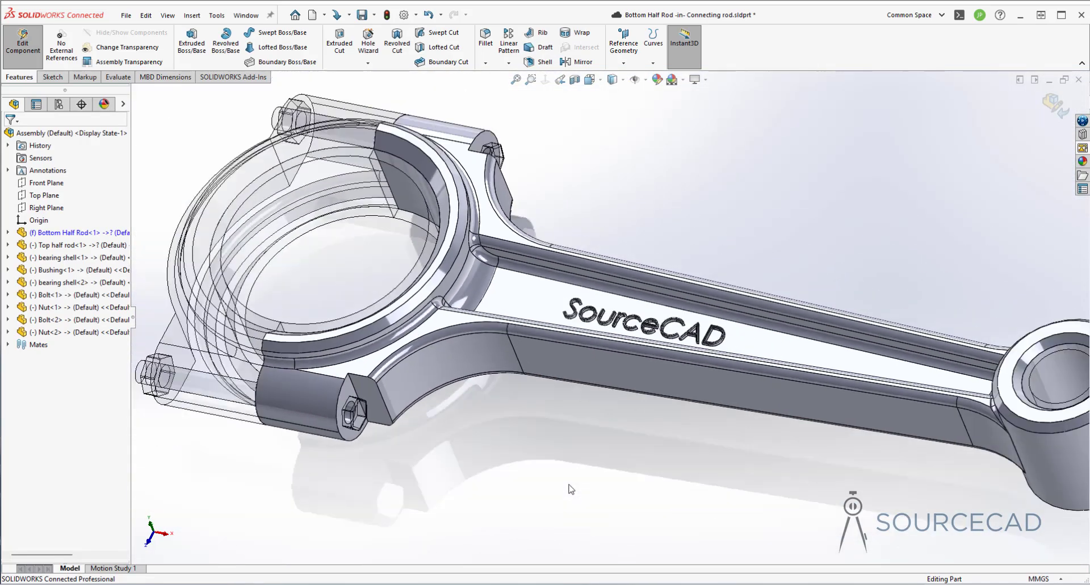
left_click(1054, 105)
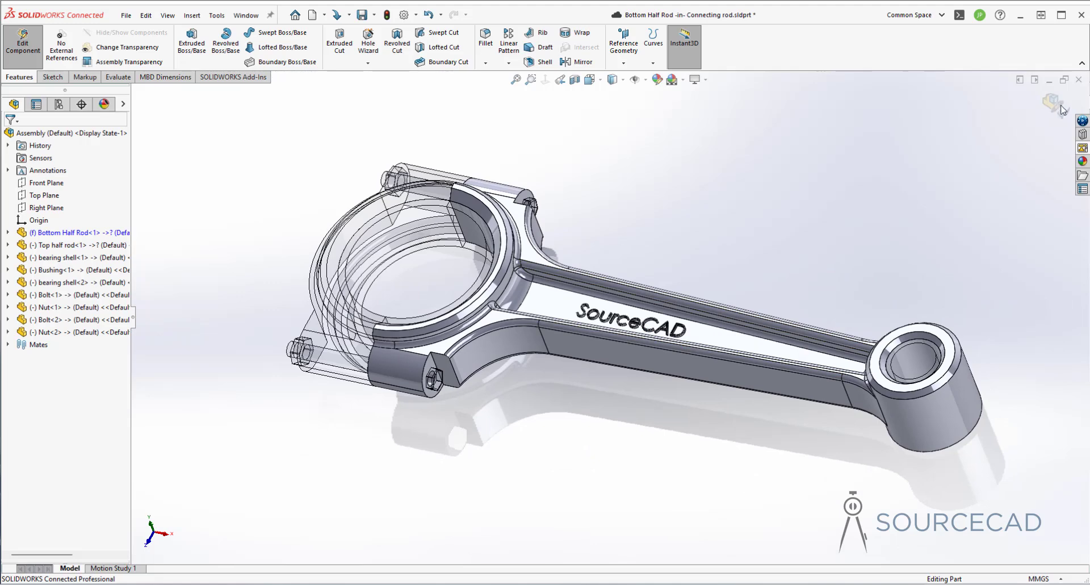
middle_click_drag(741, 203, 671, 212)
scroll(672, 212, "up", 2)
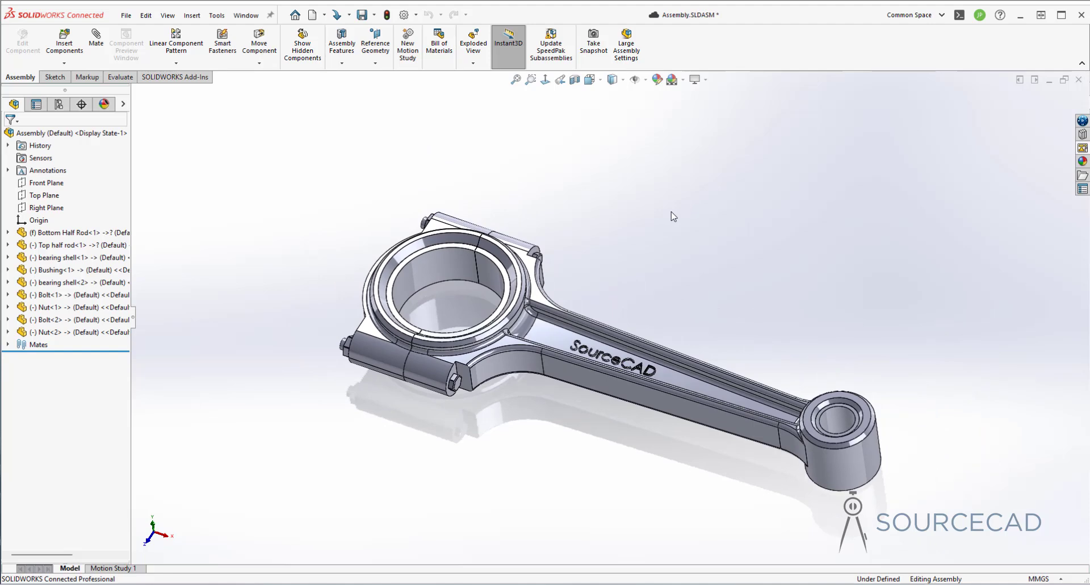
Re-enter Edit Part on the Bottom Half Rod and show the Appearances, Scenes, and Decals library
left_click(64, 233)
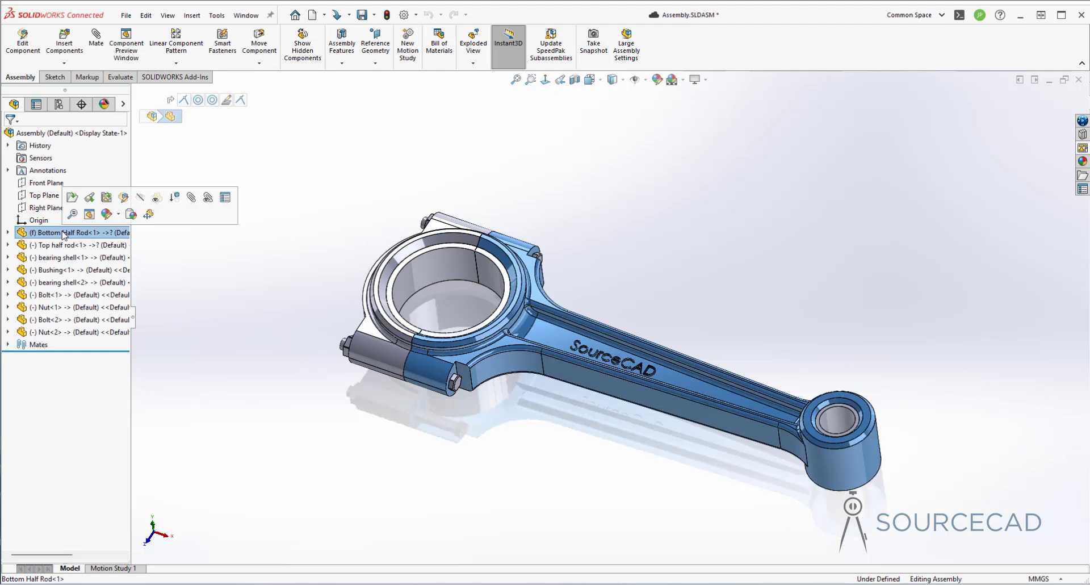
left_click(124, 197)
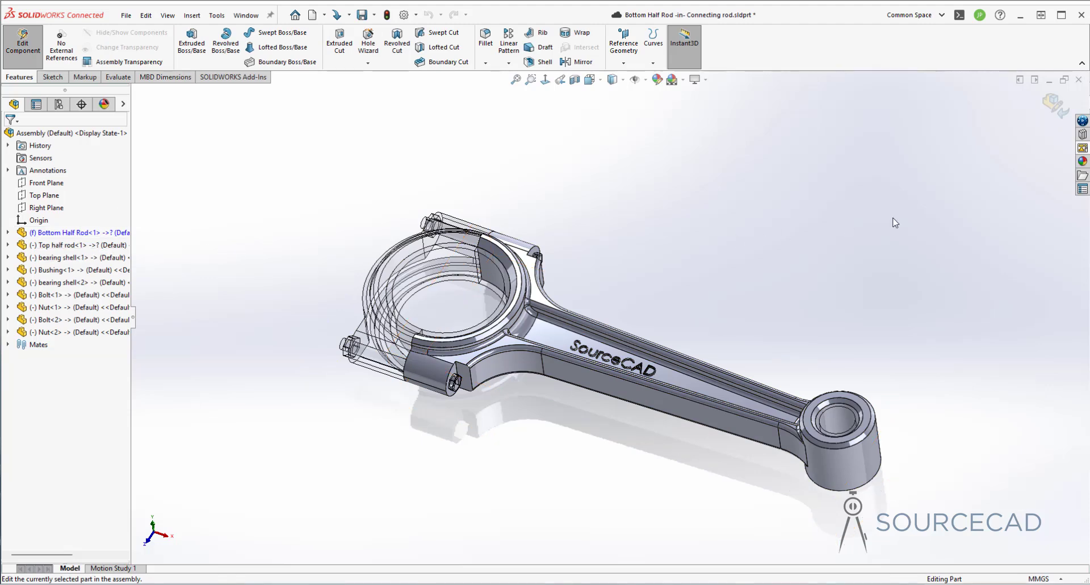
left_click(1083, 161)
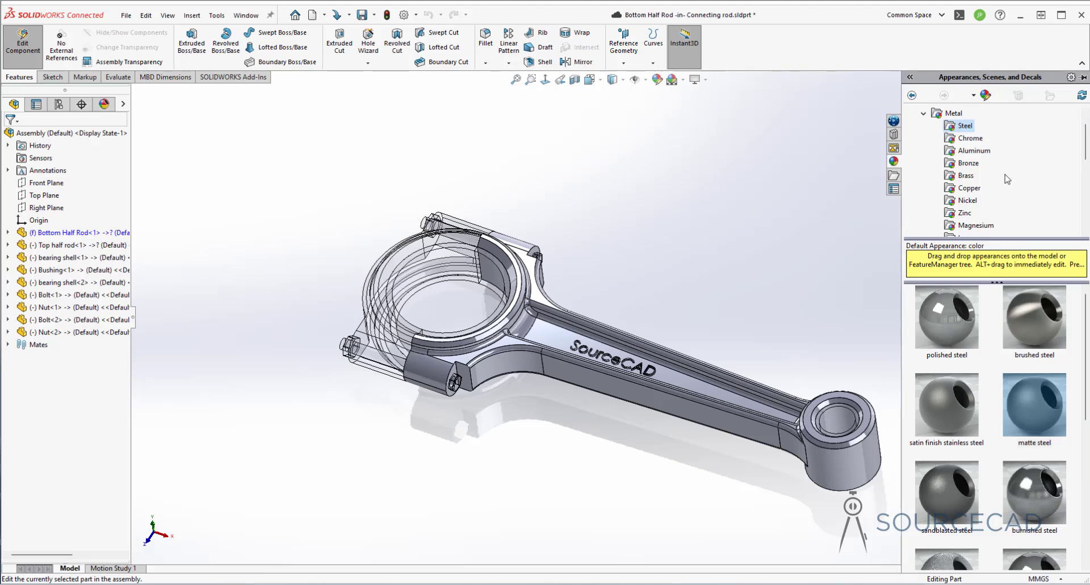
Apply the sandblasted steel finish from the Steel appearances to the Bottom Half Rod
scroll(1019, 399, "down", 2)
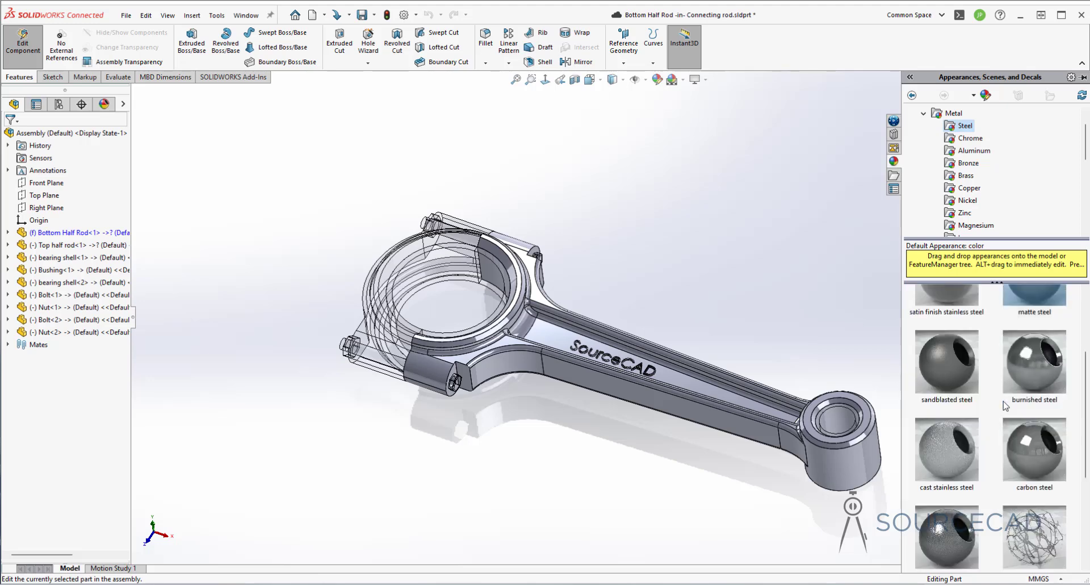
left_click(950, 362)
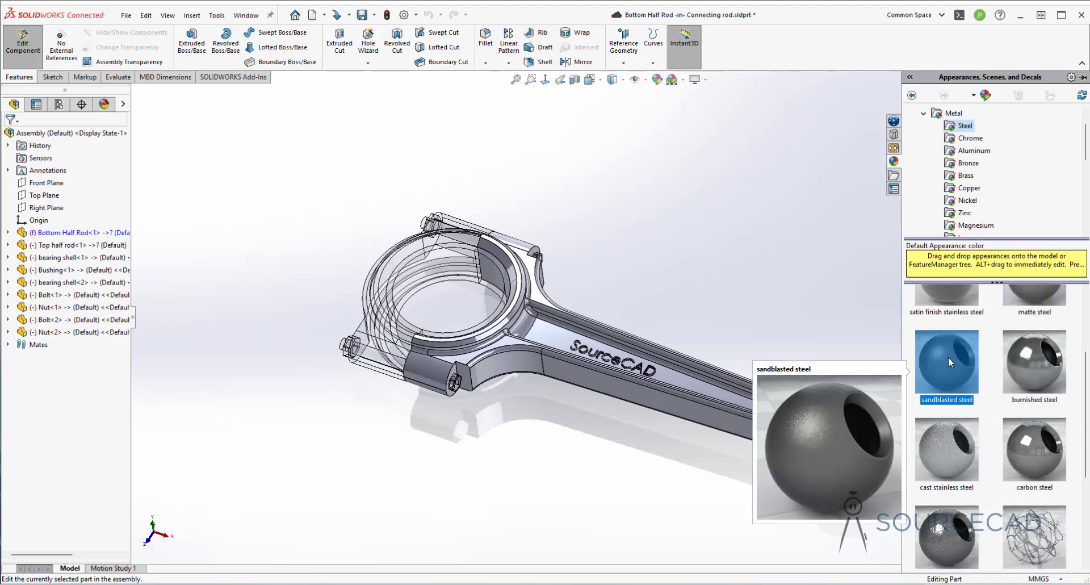
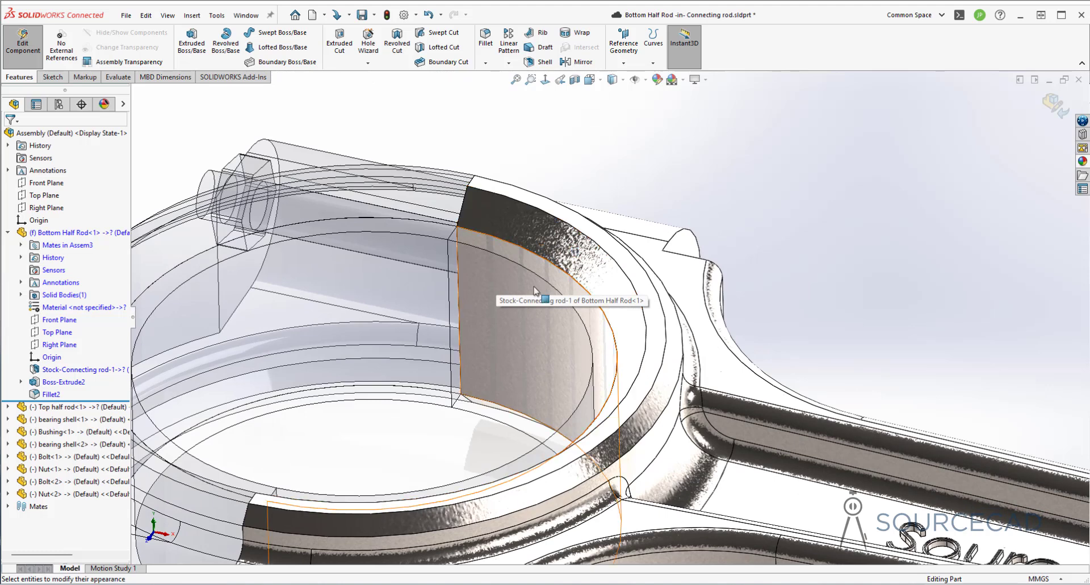
Drag polished steel from the Steel appearances onto the Bottom Half Rod's inner bore face
scroll(494, 259, "up", 3)
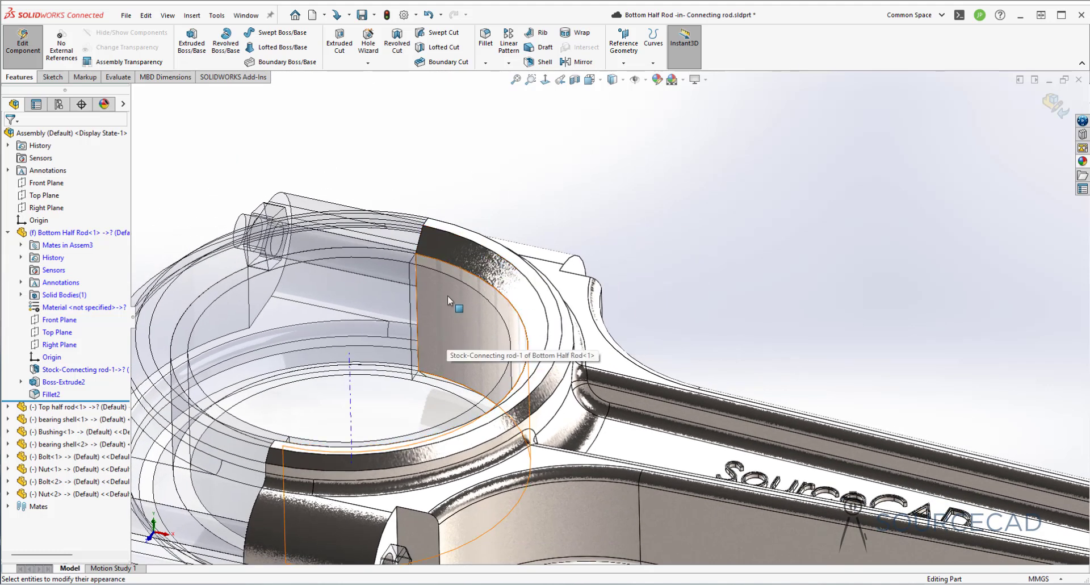
middle_click_drag(465, 297, 705, 290)
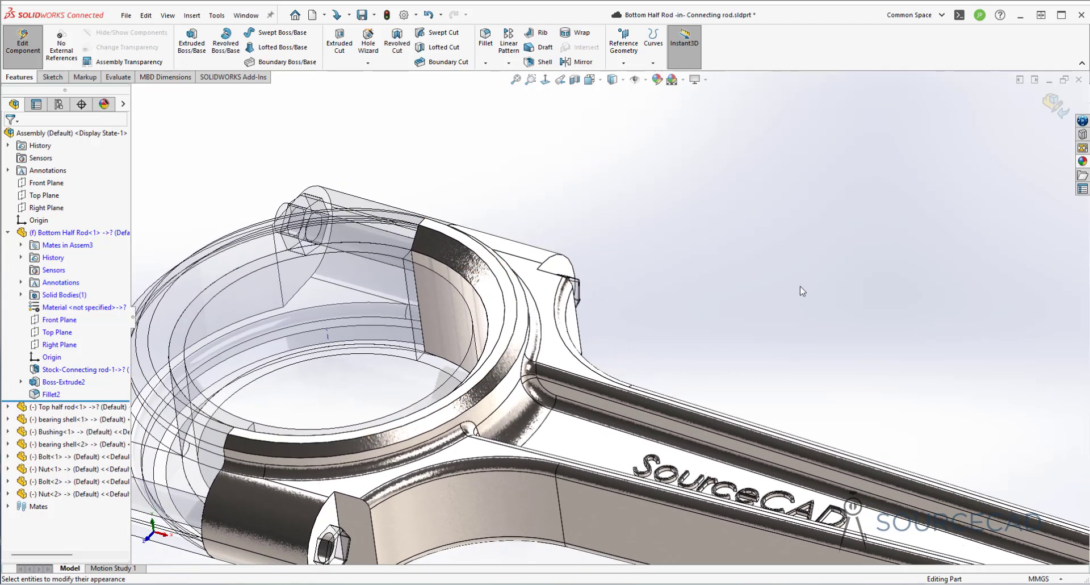
left_click(1083, 161)
mouse_move(953, 379)
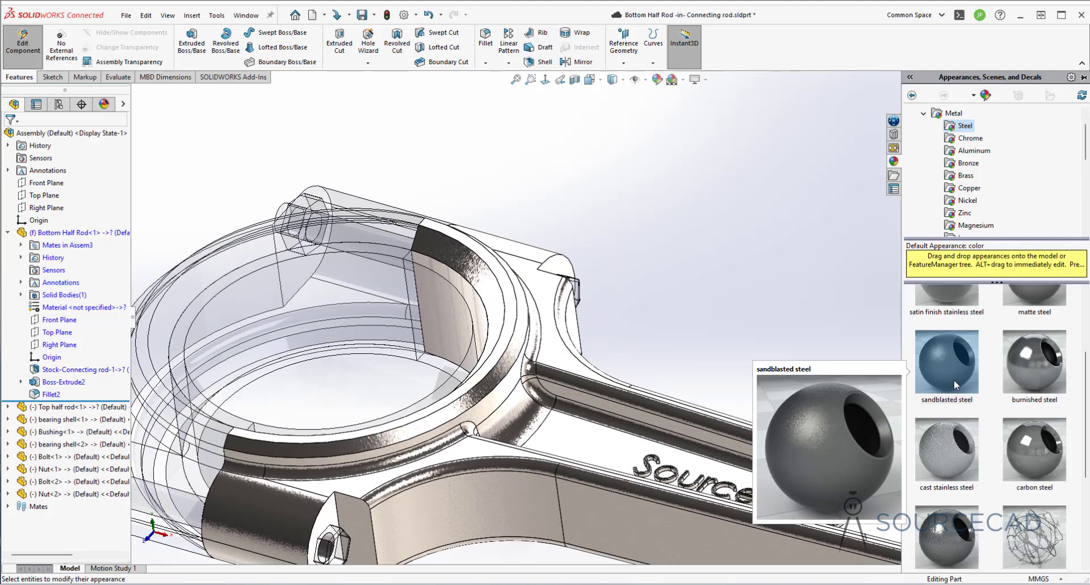
scroll(954, 379, "up", 2)
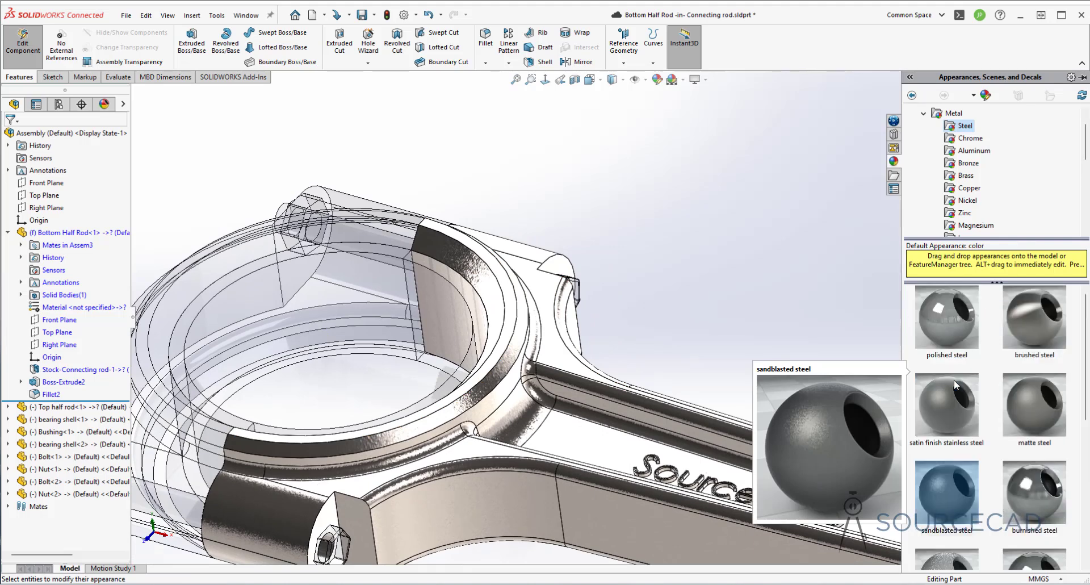
left_click_drag(946, 315, 451, 311)
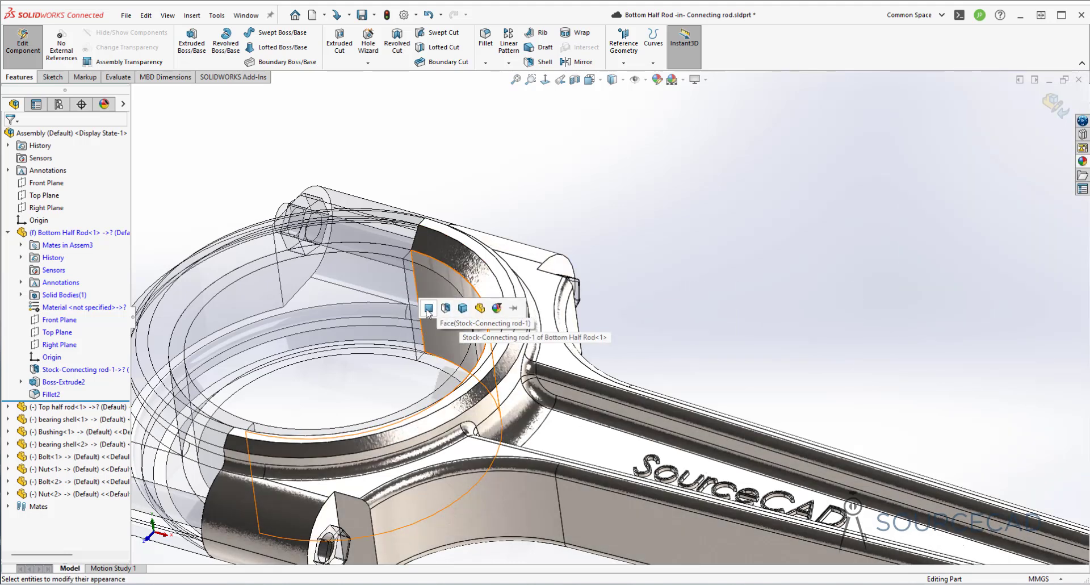
Apply polished steel to the bore face only, then select the big-end top ring face
left_click(429, 308)
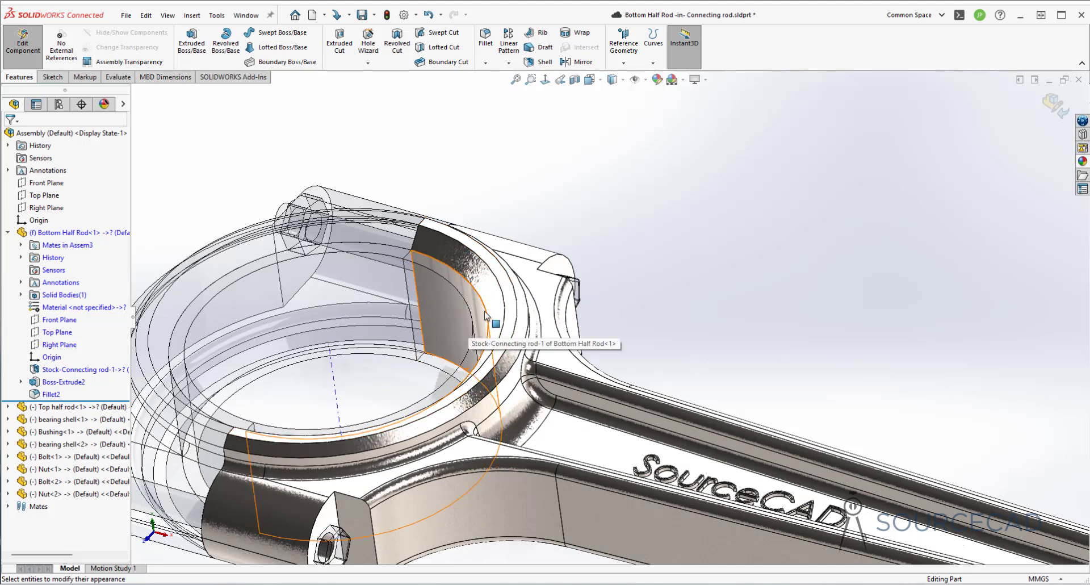
left_click(463, 260)
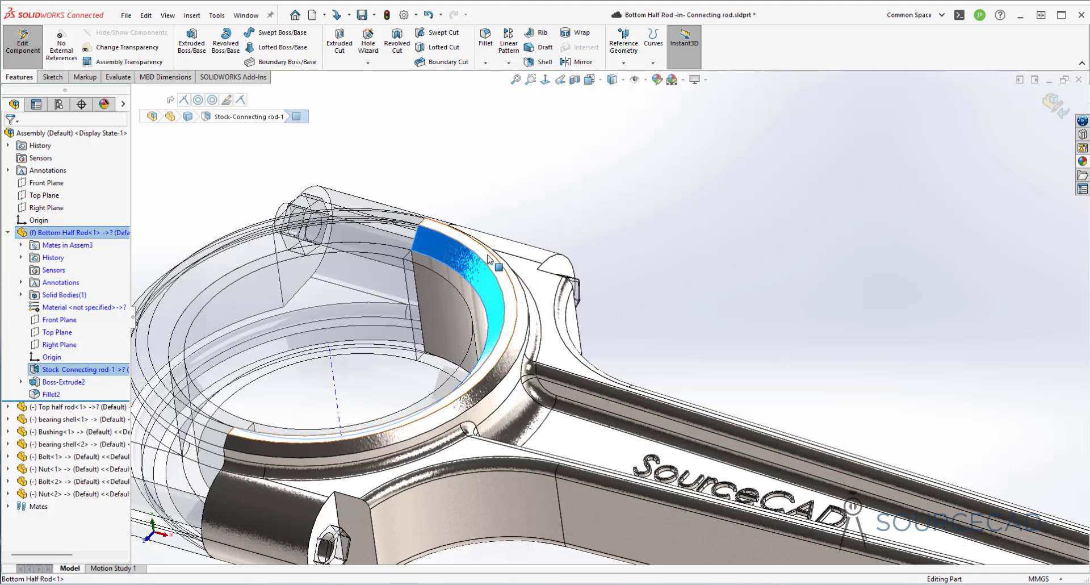
left_click(486, 328)
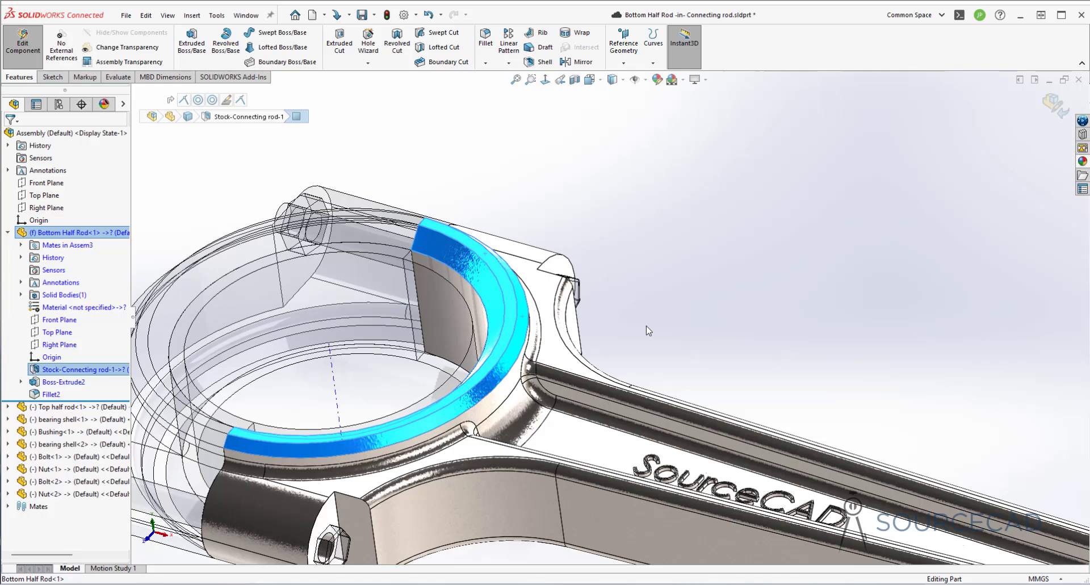
mouse_move(647, 330)
middle_mouse_down()
mouse_move(608, 315)
mouse_move(645, 324)
mouse_move(634, 327)
middle_mouse_up()
left_click(560, 283)
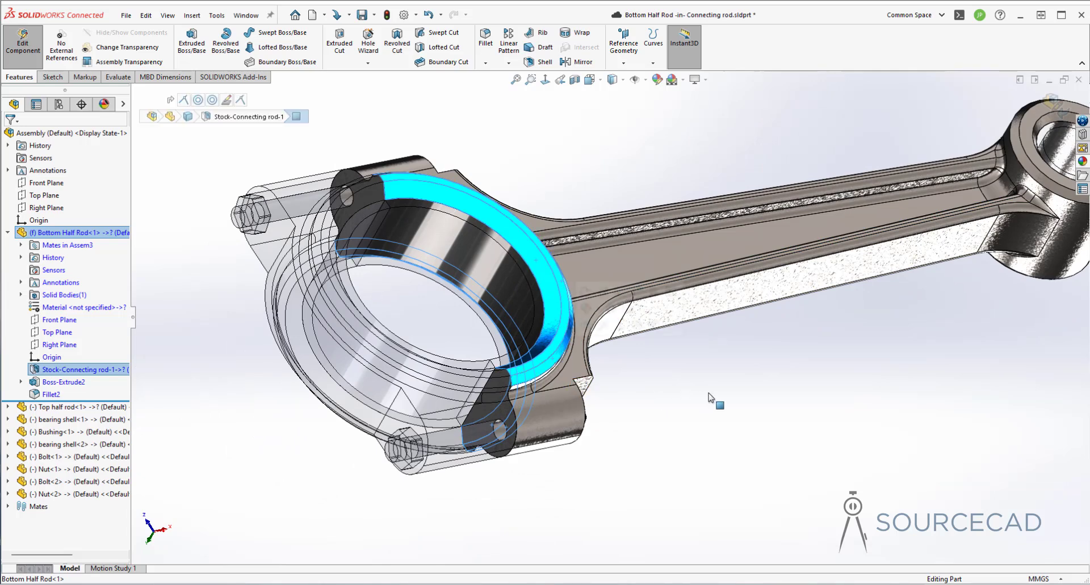
left_click(502, 415)
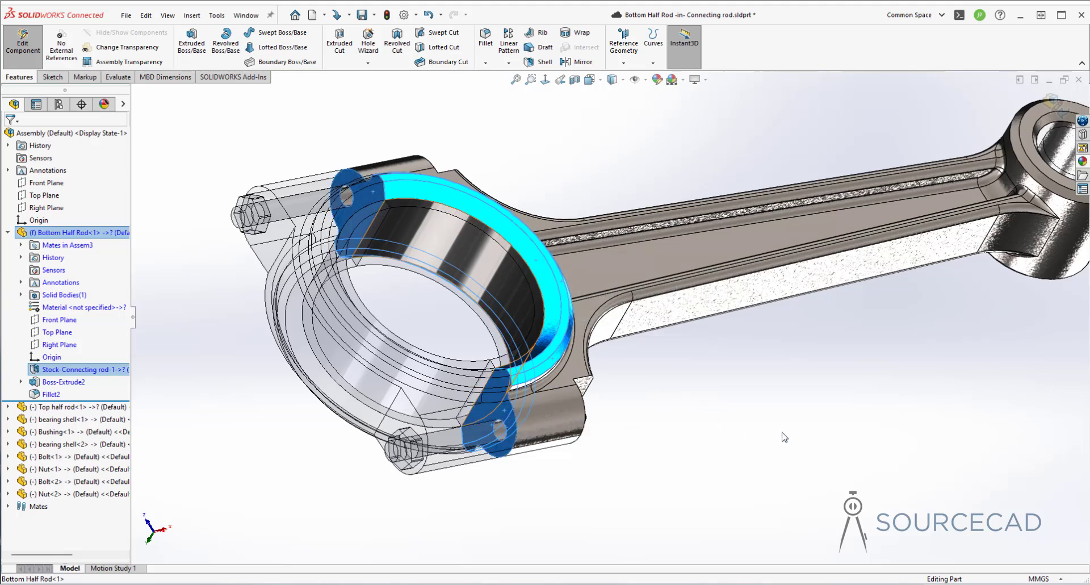
left_click(506, 404)
left_click(370, 210)
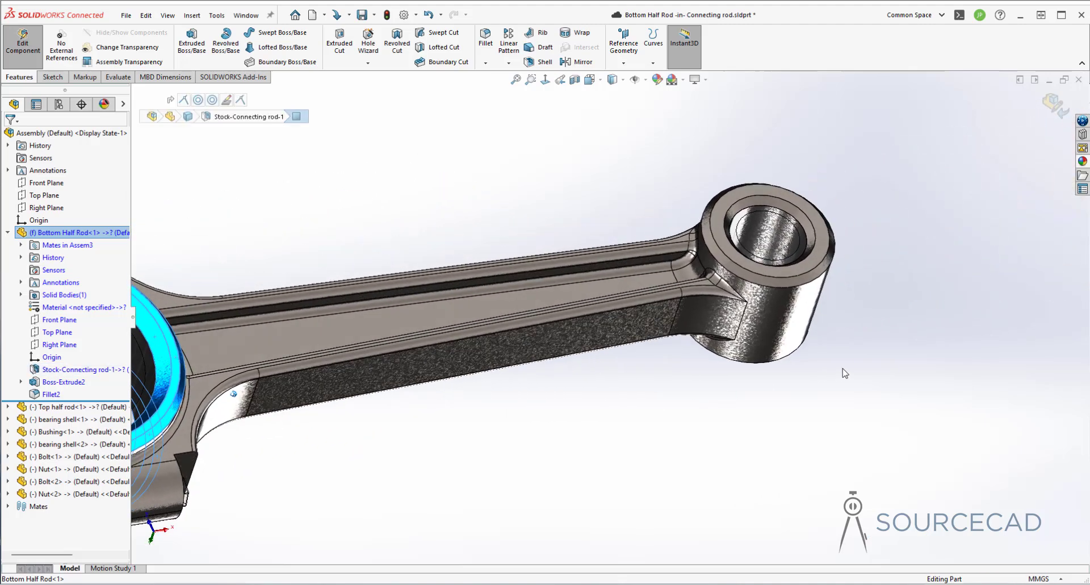
Add the small end's inner hole, top ring and front ring faces to the selection
left_click(720, 250)
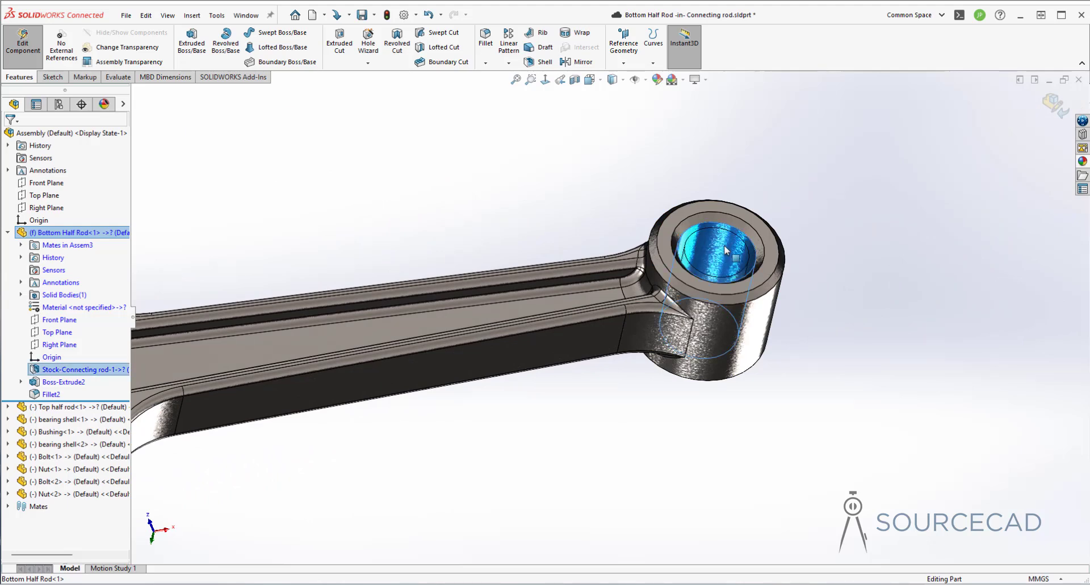
left_click(715, 211, "ctrl")
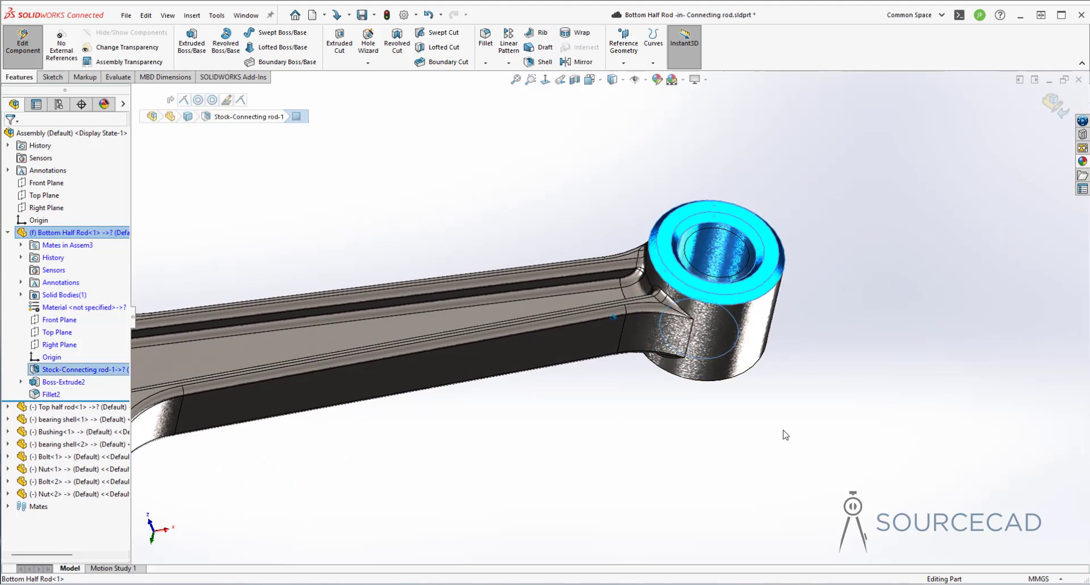
key("ctrl+8")
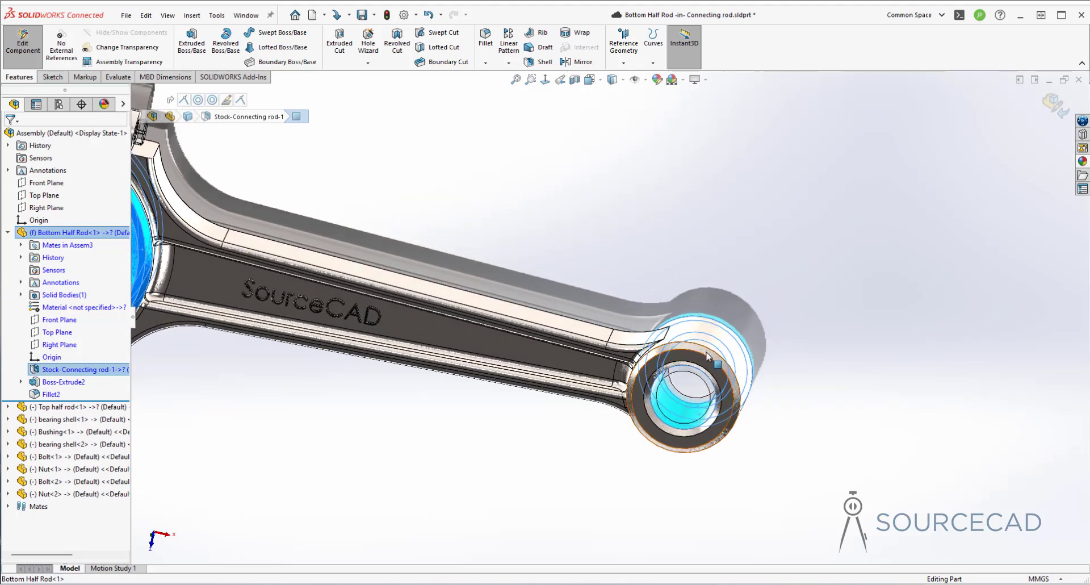
left_click(707, 356, "ctrl")
key("ctrl+8")
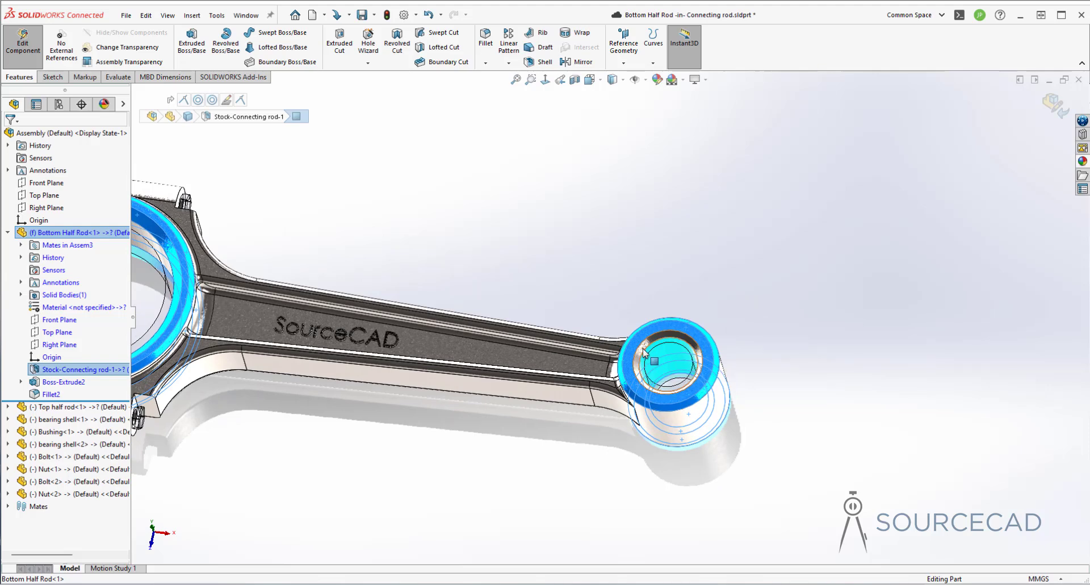
left_click(1082, 163)
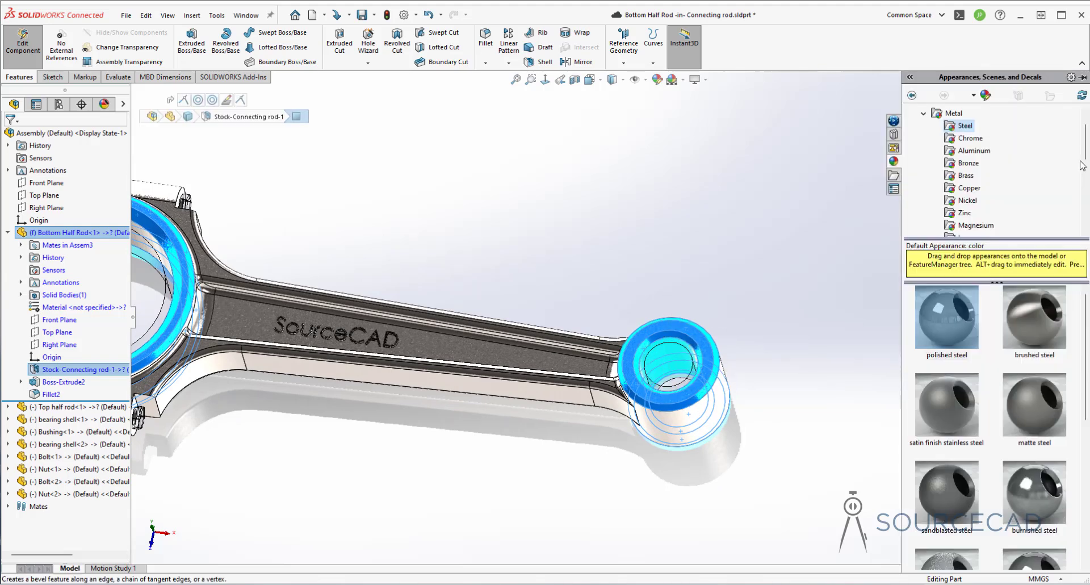
Add polished steel to all selected ring faces and inspect the small-end bore
right_click(942, 333)
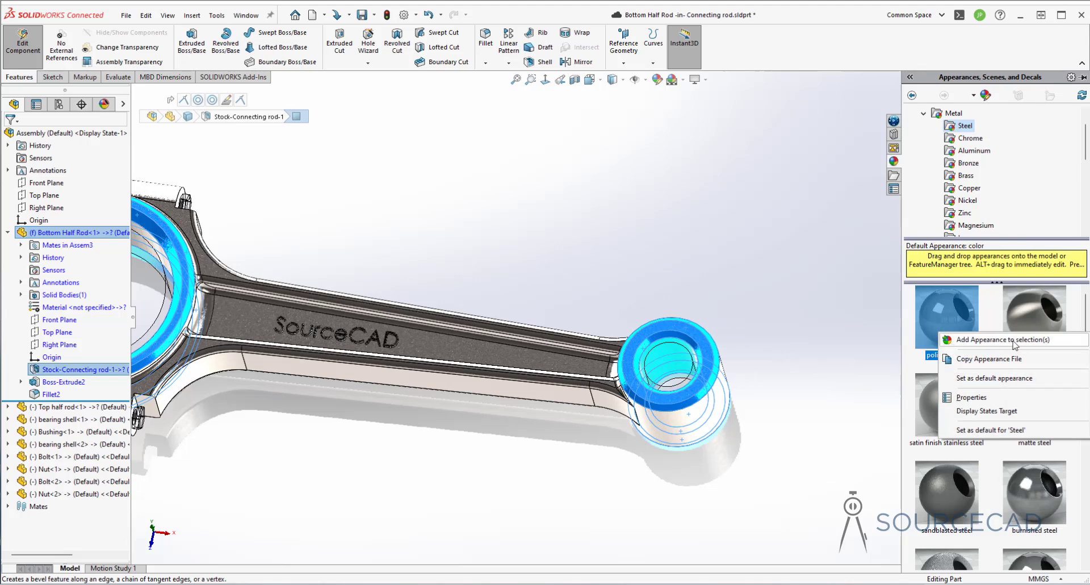
left_click(1036, 341)
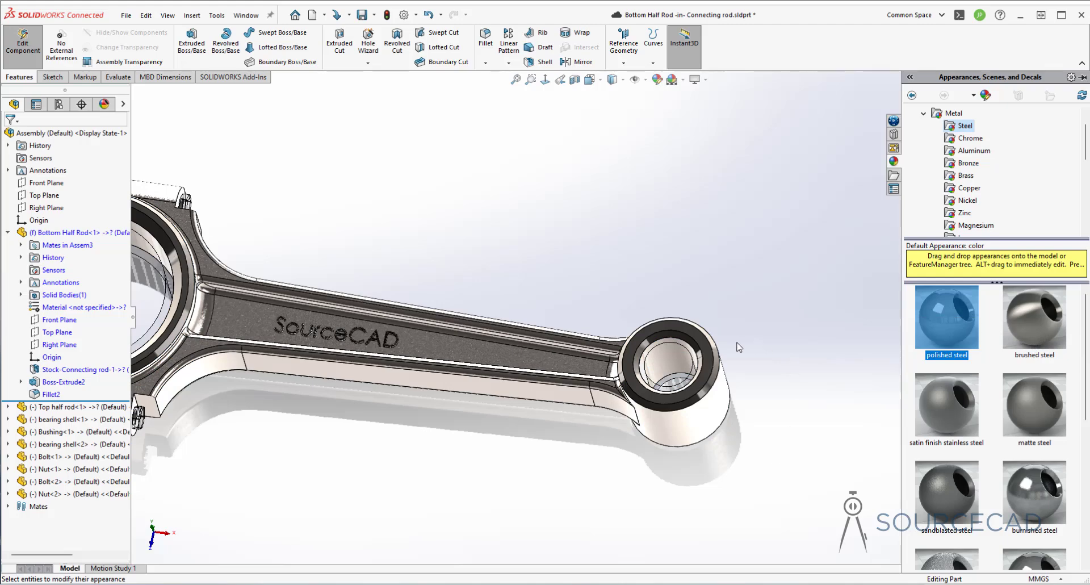
middle_click_drag(766, 437, 780, 406)
middle_click_drag(539, 470, 550, 498)
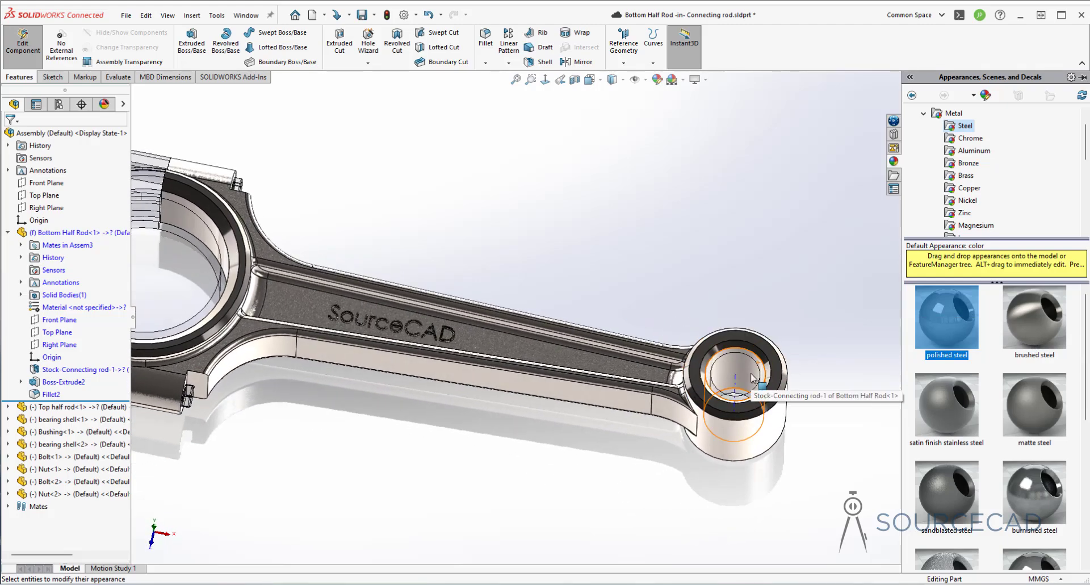
scroll(750, 377, "down", 5)
middle_click_drag(749, 377, 748, 353)
scroll(735, 398, "up", 4)
scroll(635, 414, "down", 6)
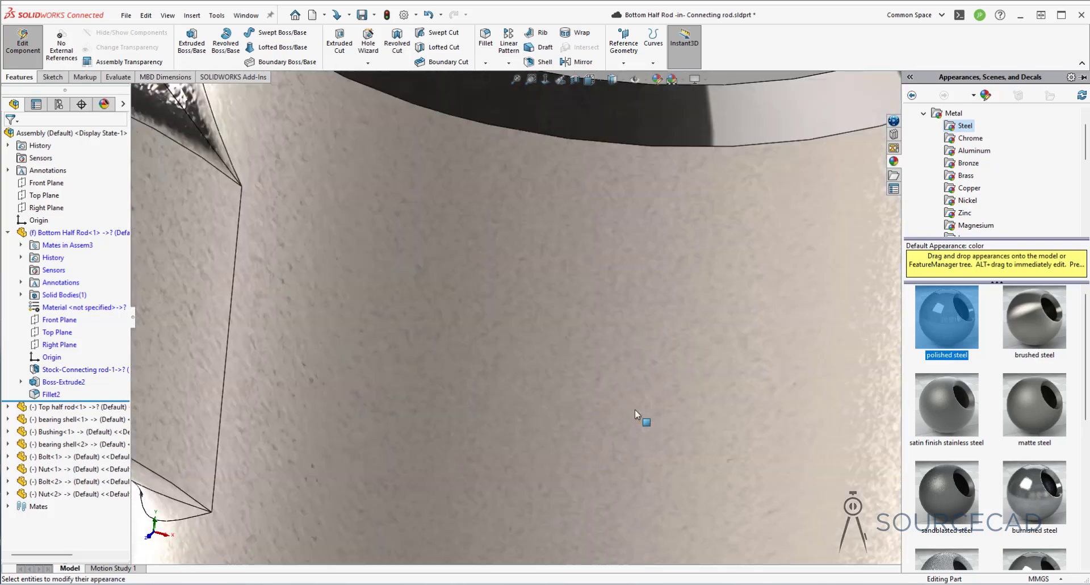
scroll(600, 367, "up", 5)
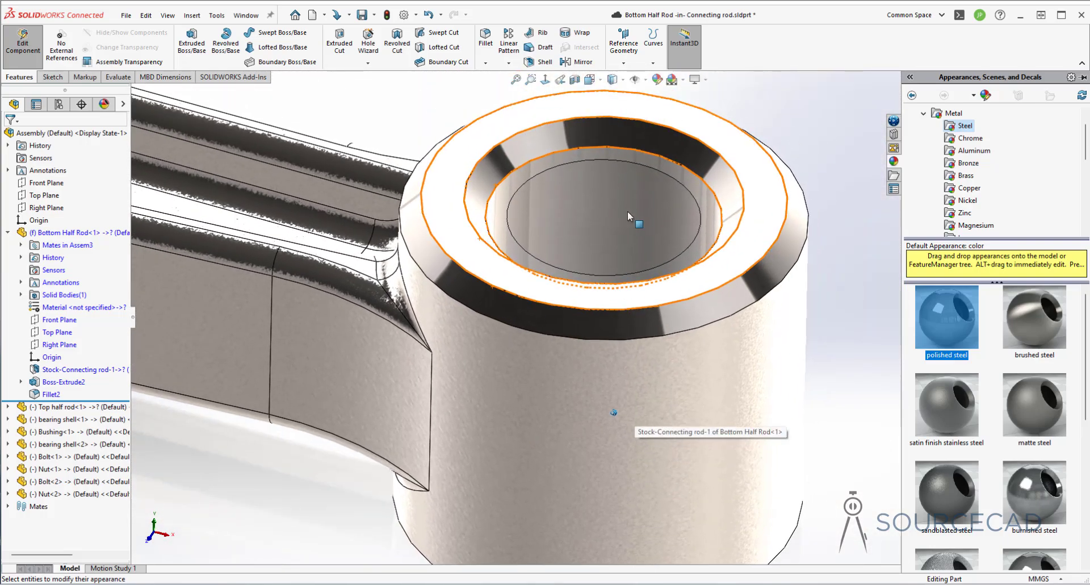
scroll(621, 207, "up", 5)
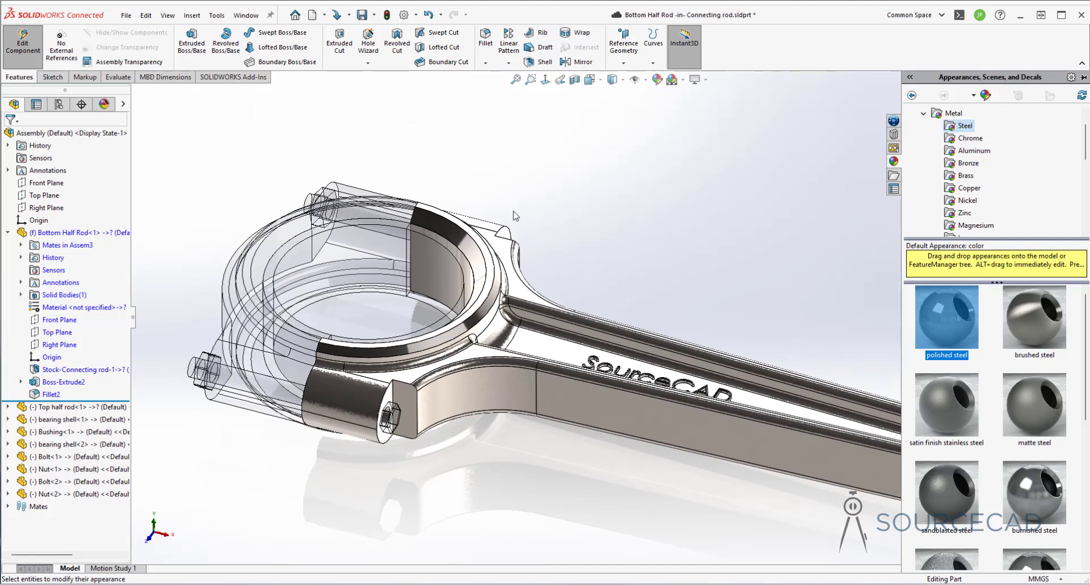
Close the appearance library and return from part editing to the full assembly
left_click(646, 217)
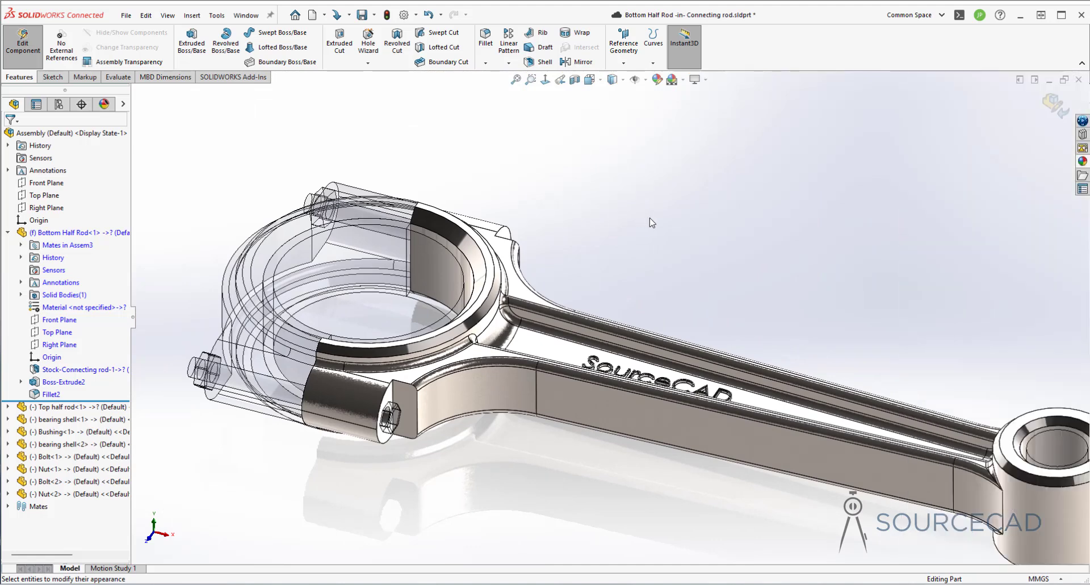
left_click(1054, 105)
scroll(859, 190, "up", 2)
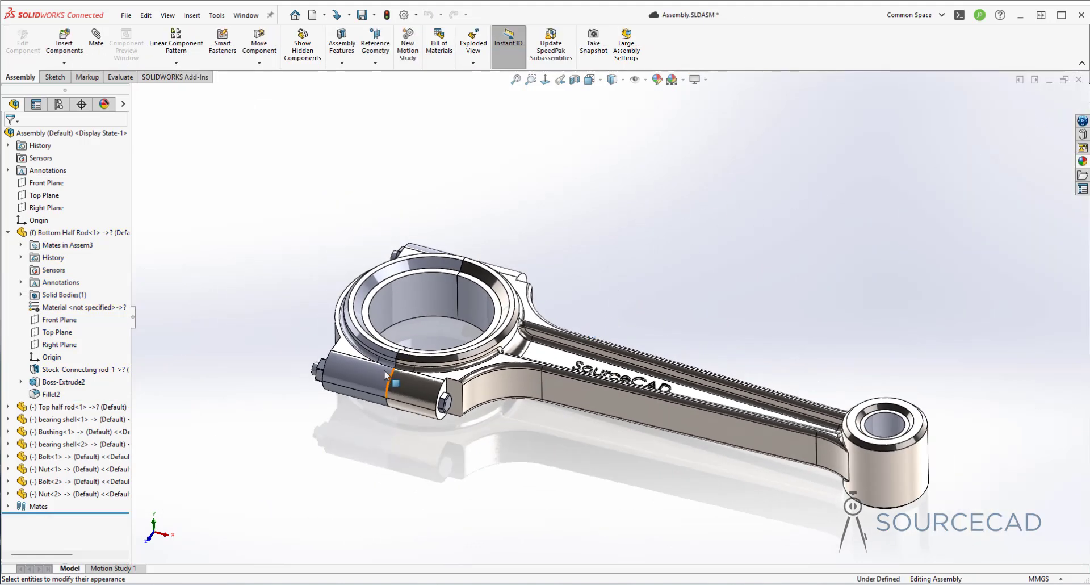
Collapse Bottom Half Rod in the tree and start editing the Top half rod in context
left_click(7, 233)
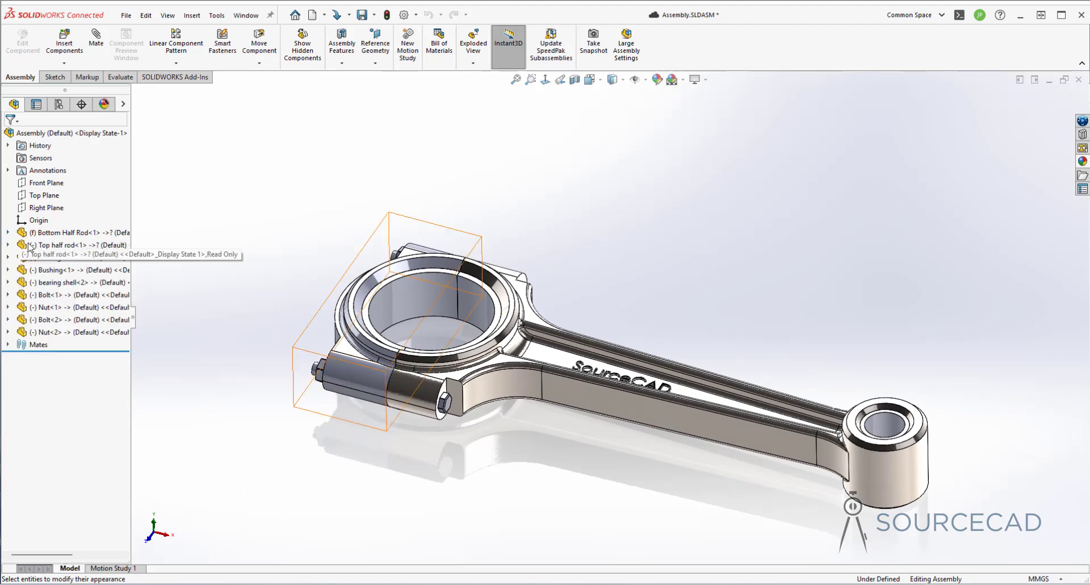
left_click(23, 245)
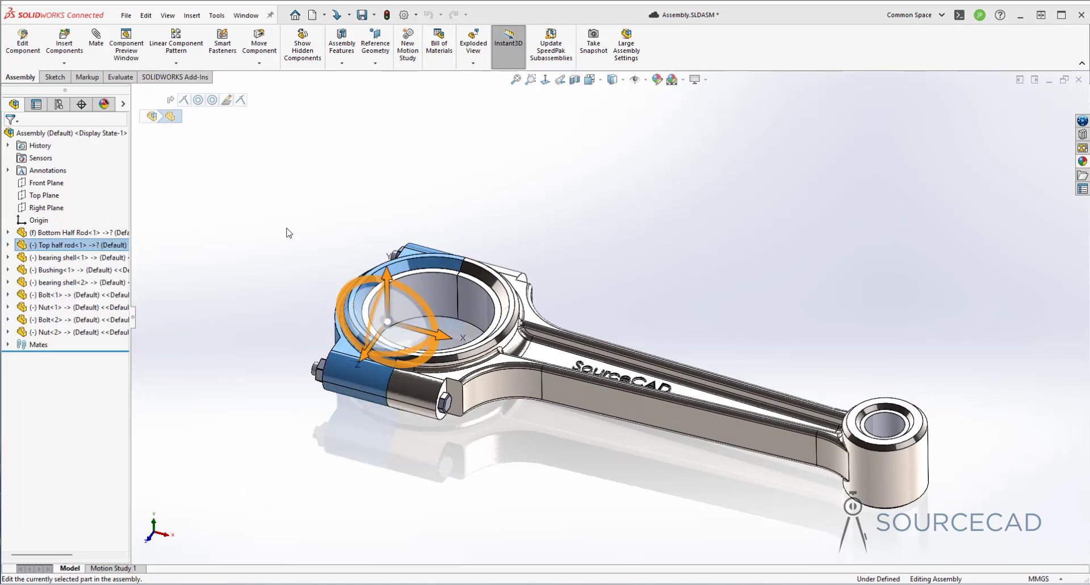
left_click(390, 302)
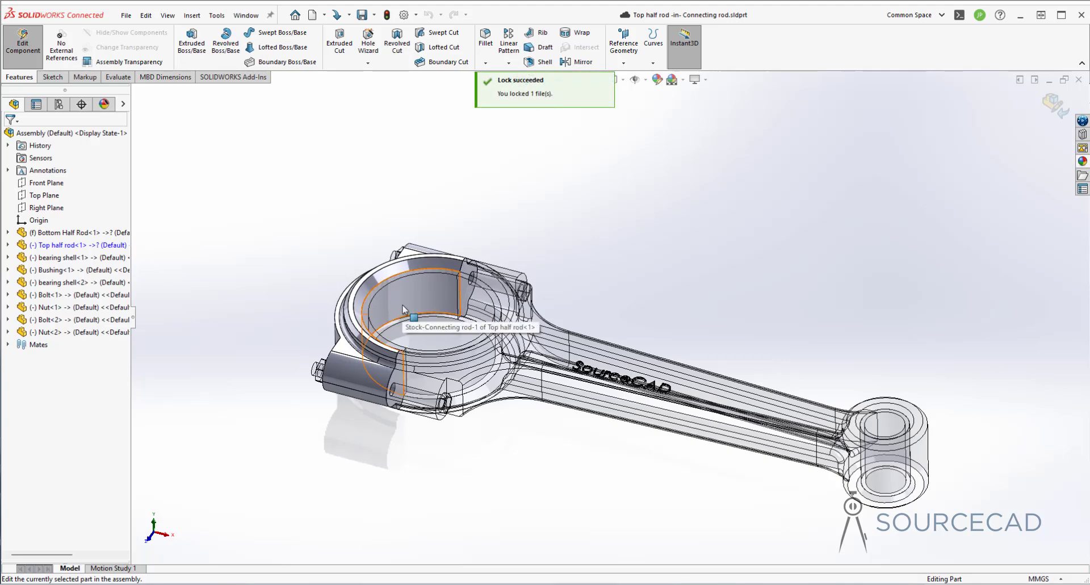
Apply sandblasted steel to the whole Top half rod body
left_click(1082, 161)
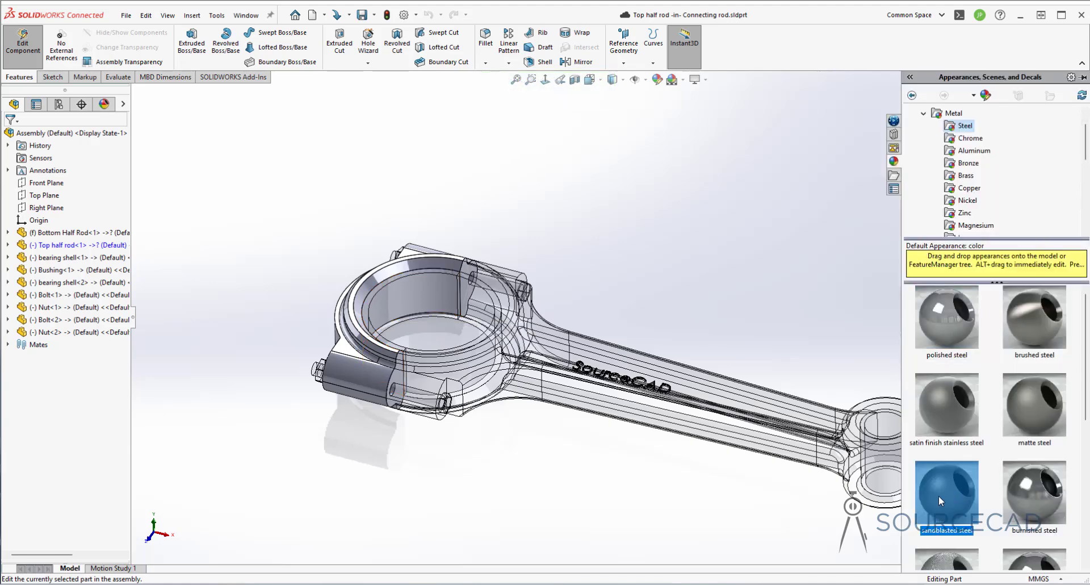
left_click_drag(948, 492, 407, 286)
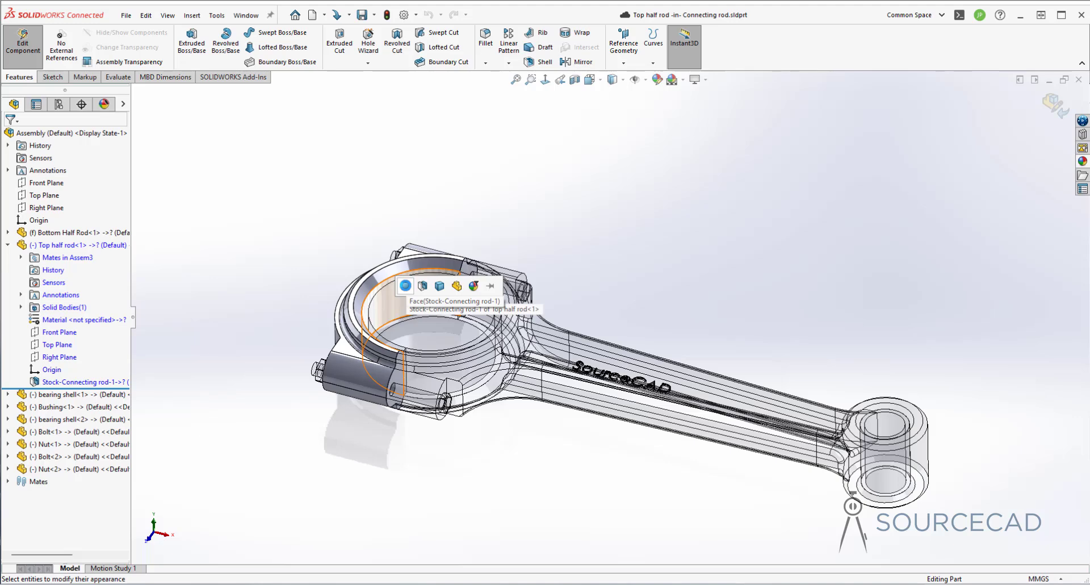
left_click(439, 285)
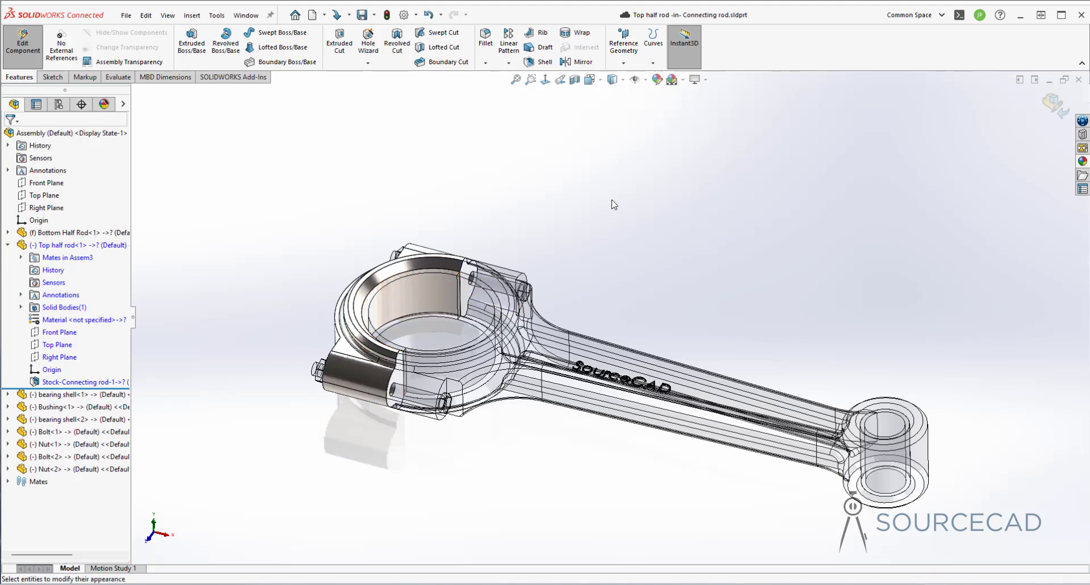
Select the Top half rod's inner bore, outer rim and outer band faces
left_click(438, 294)
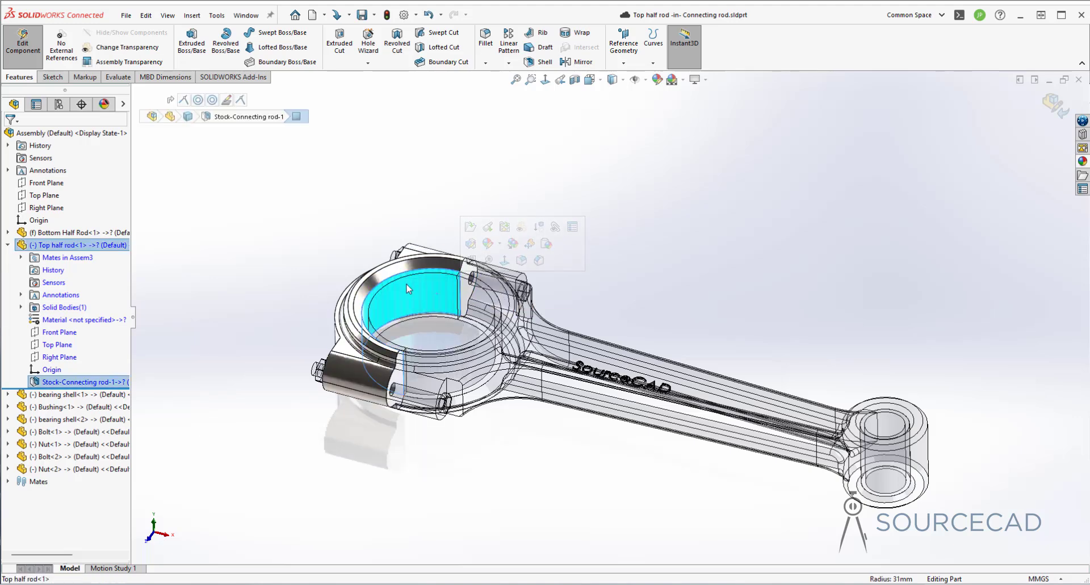
scroll(390, 275, "down", 5)
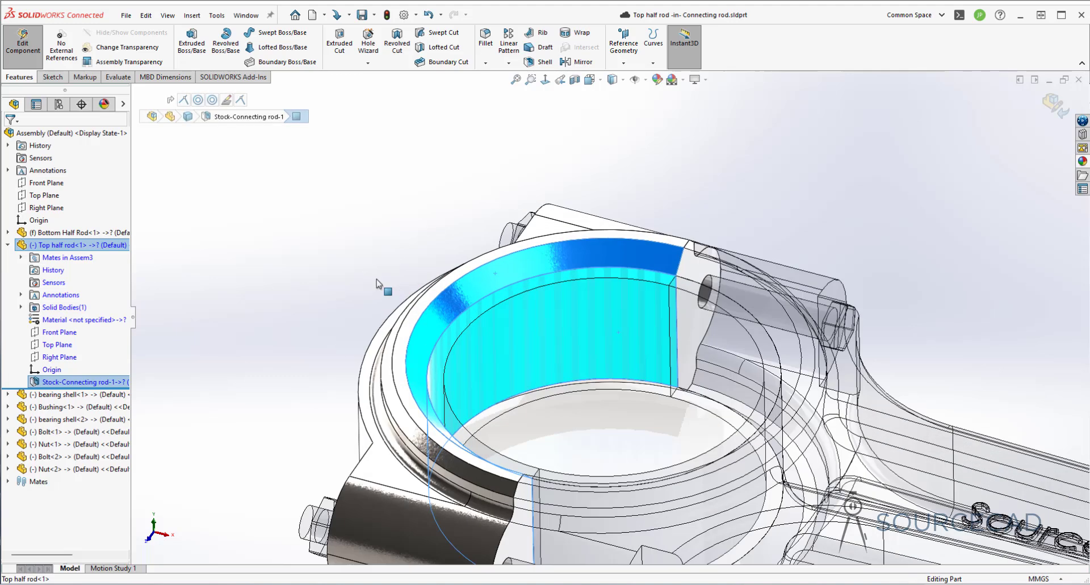
left_click(409, 372, "ctrl")
scroll(583, 332, "up", 4)
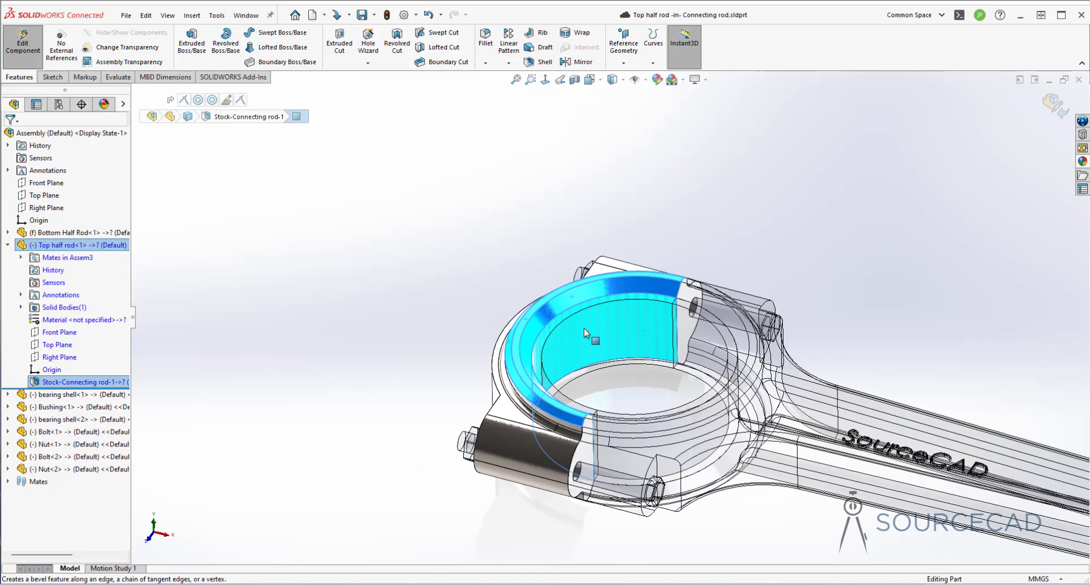
middle_click_drag(592, 336, 621, 358)
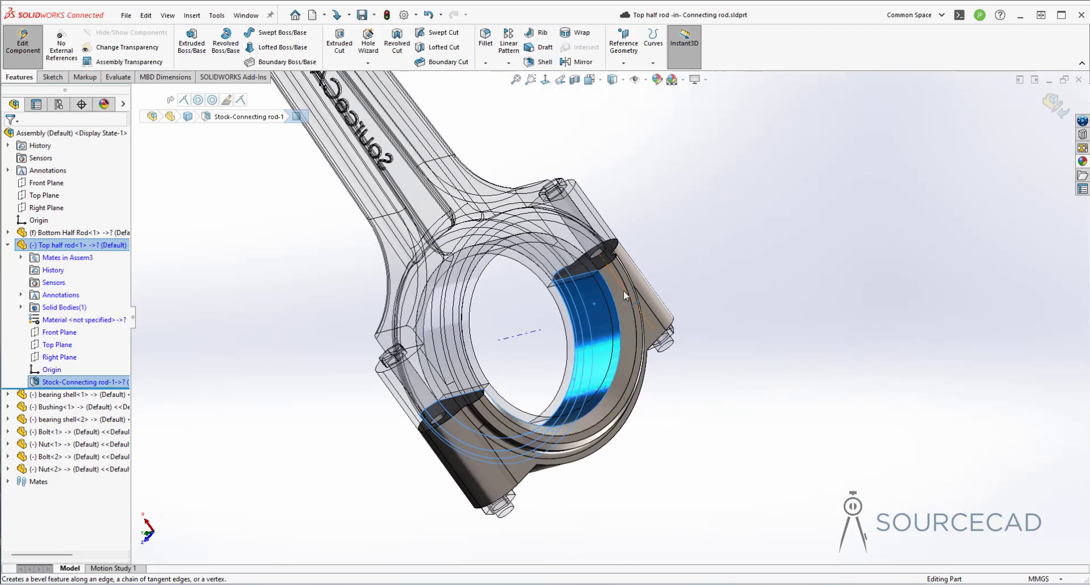
left_click(621, 307)
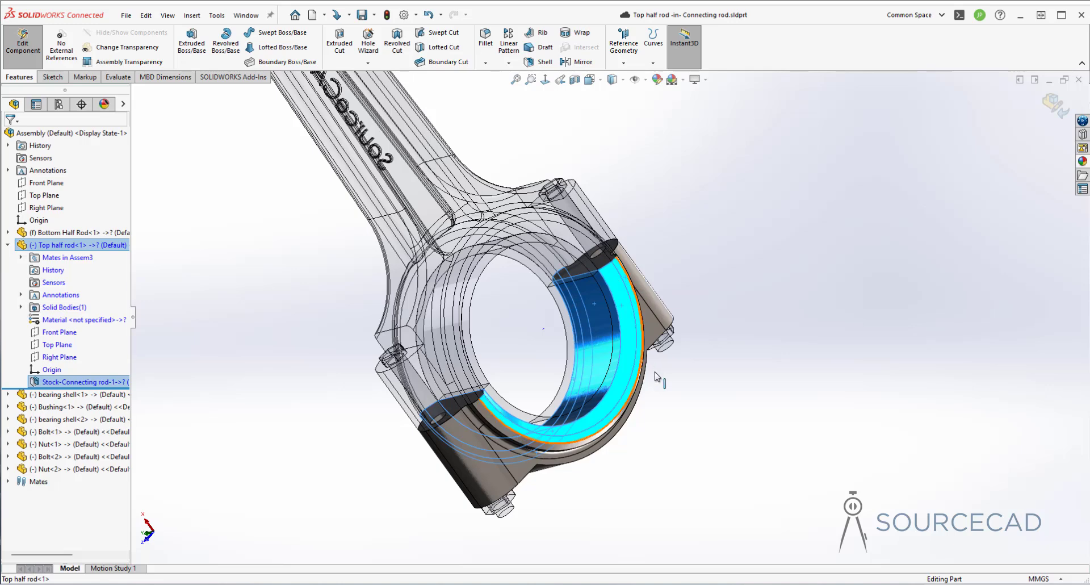
scroll(676, 422, "down", 5)
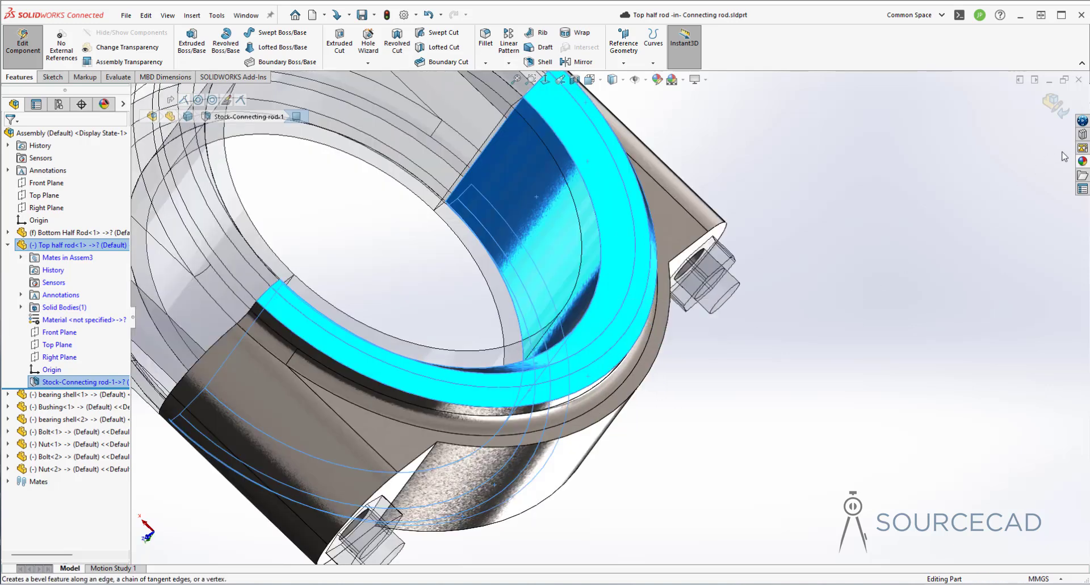
Add polished steel to the selected bore faces and finish editing the Top half rod
left_click(1081, 162)
right_click(952, 312)
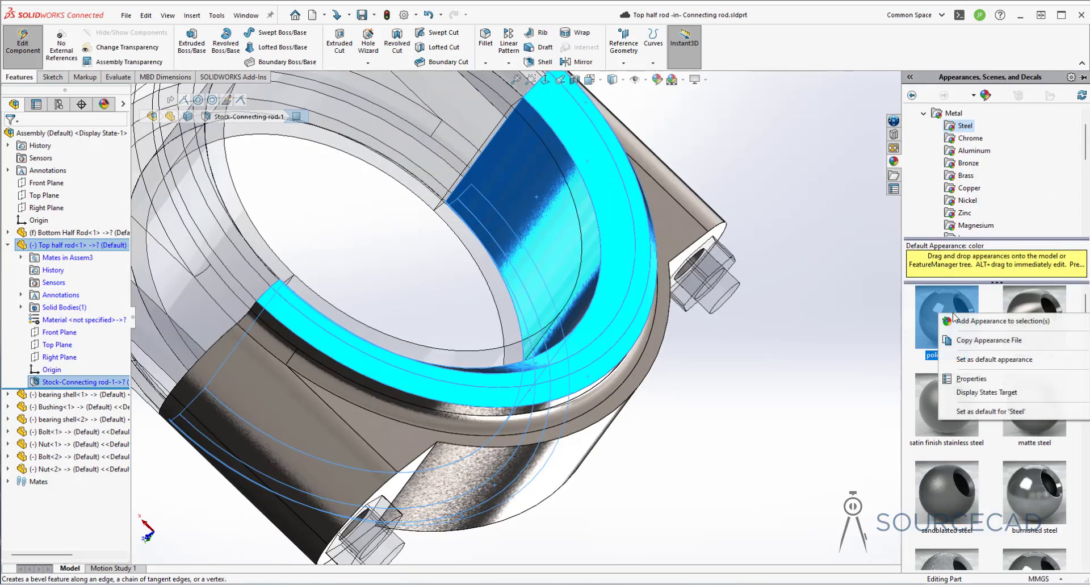
left_click(982, 321)
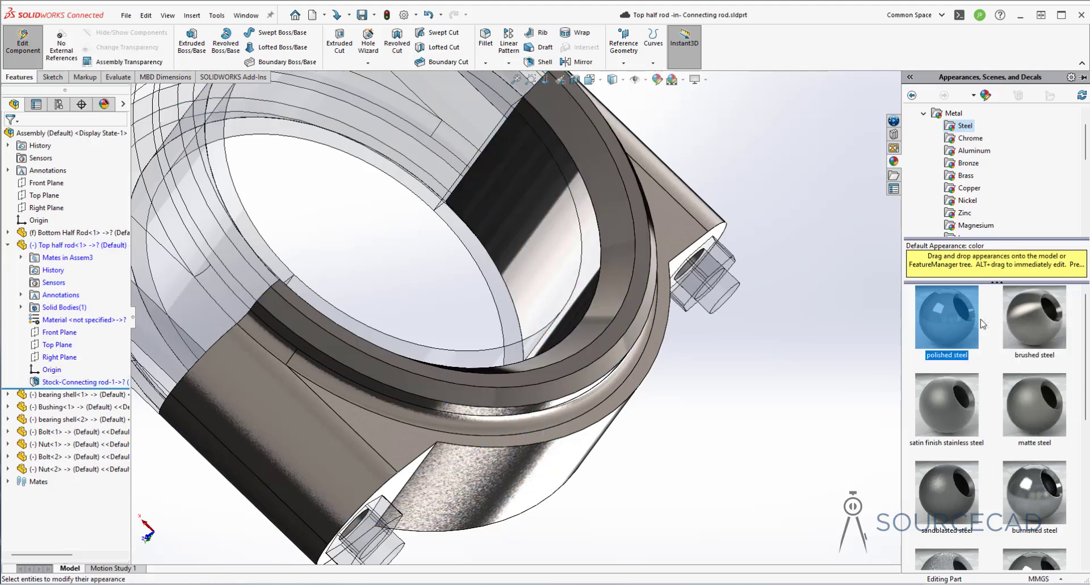
left_click(765, 220)
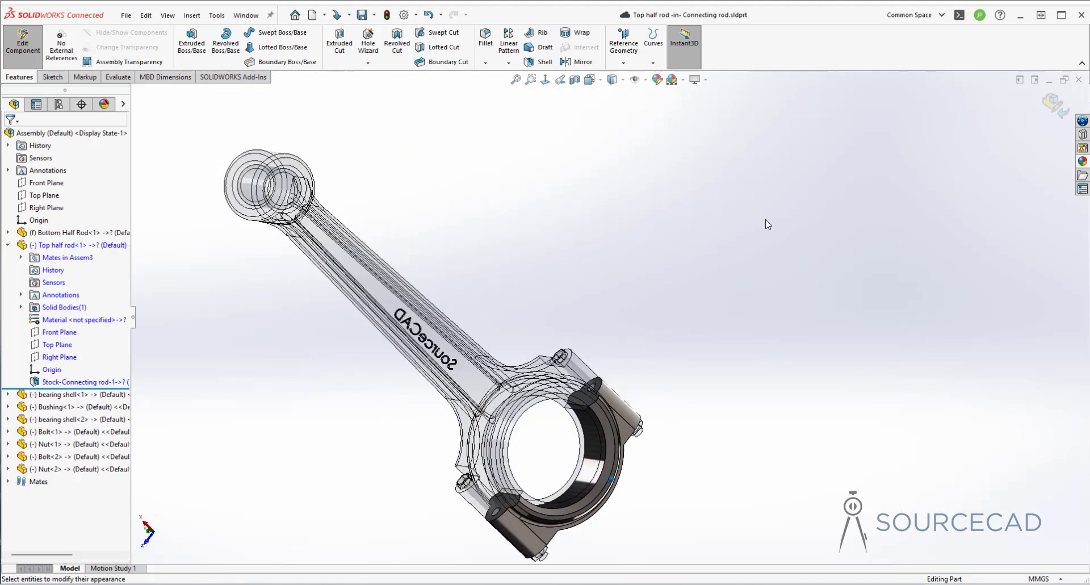
left_click(1052, 104)
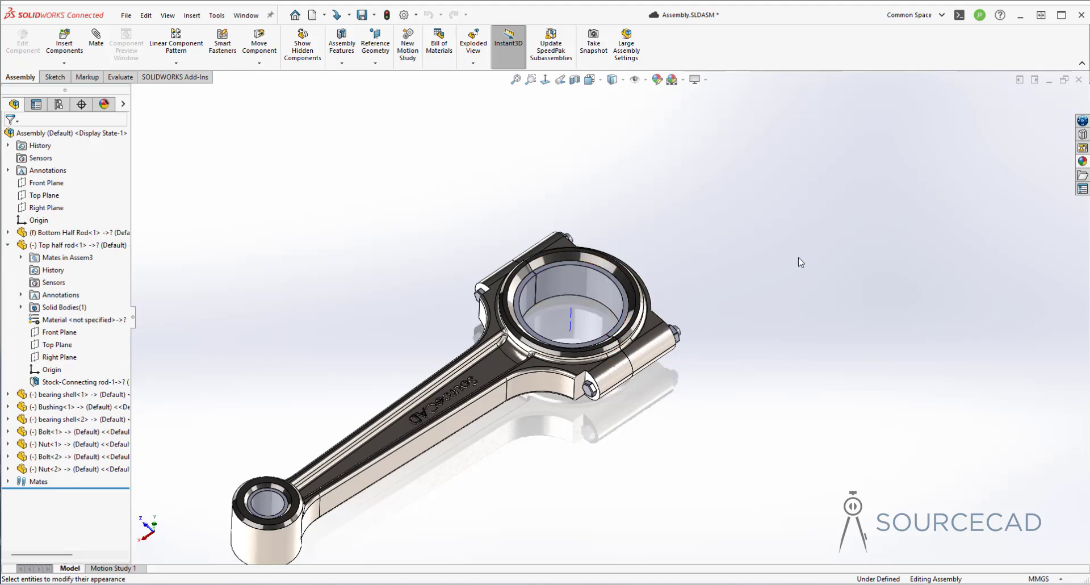
Edit bearing shell<1> in context and finish it with polished bronze from Metal > Bronze
left_click(8, 245)
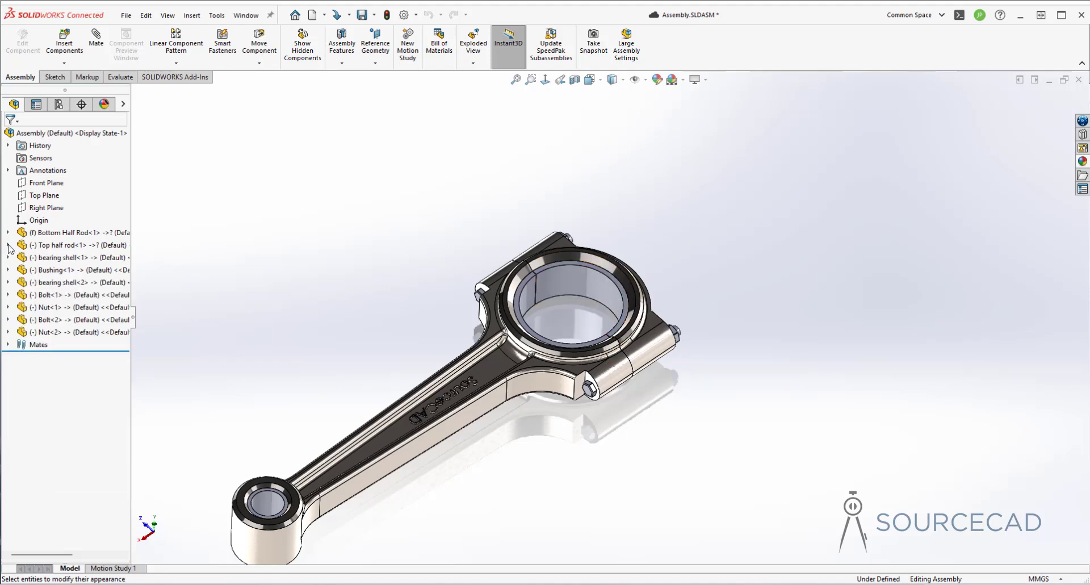
left_click(57, 257)
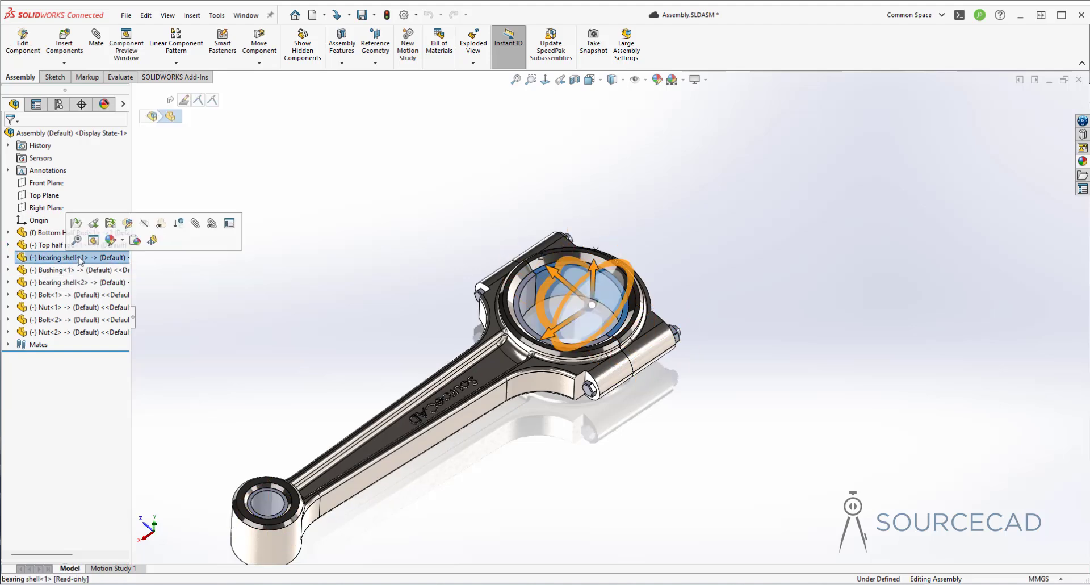
left_click(93, 223)
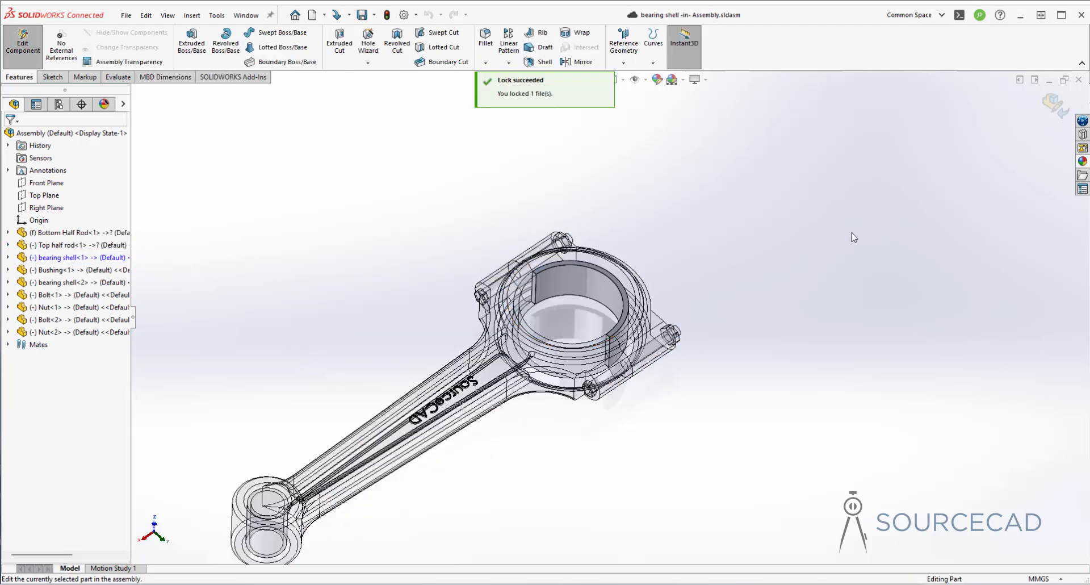
left_click(1083, 162)
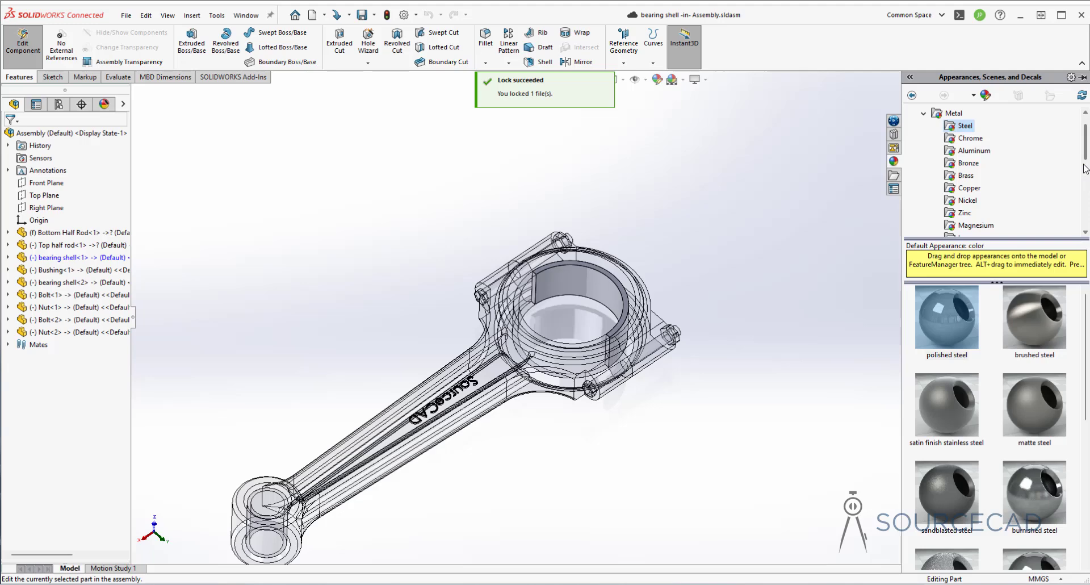
left_click(967, 165)
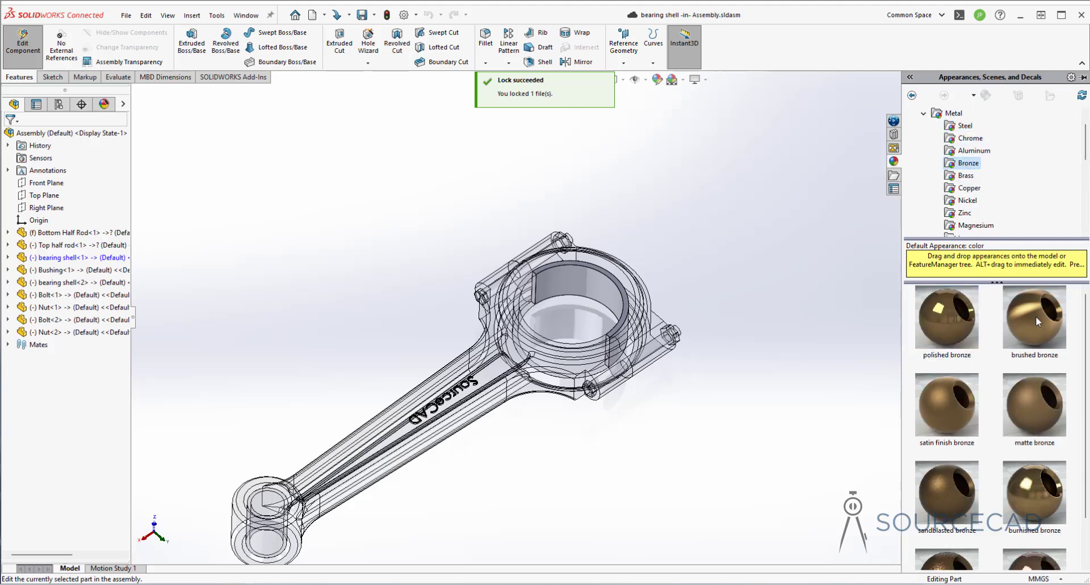
left_click(1035, 316)
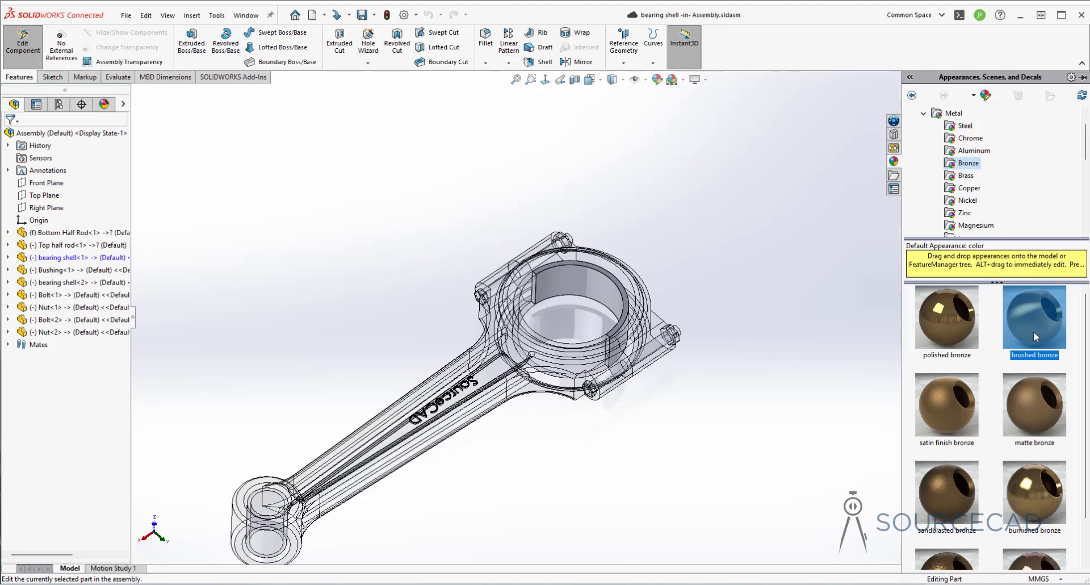
mouse_move(961, 316)
left_click_drag(920, 315, 580, 277)
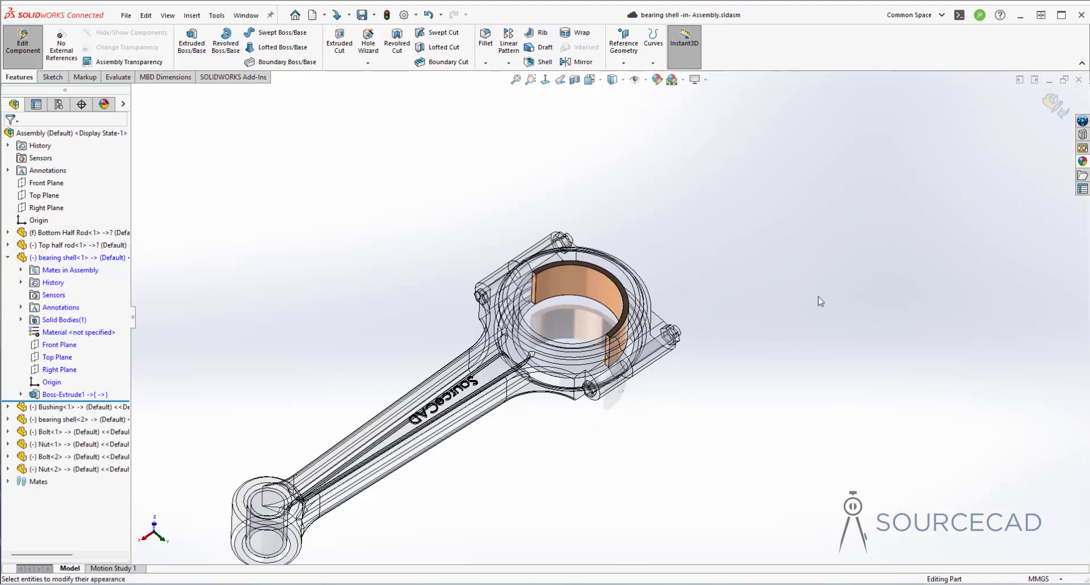
left_click(1055, 105)
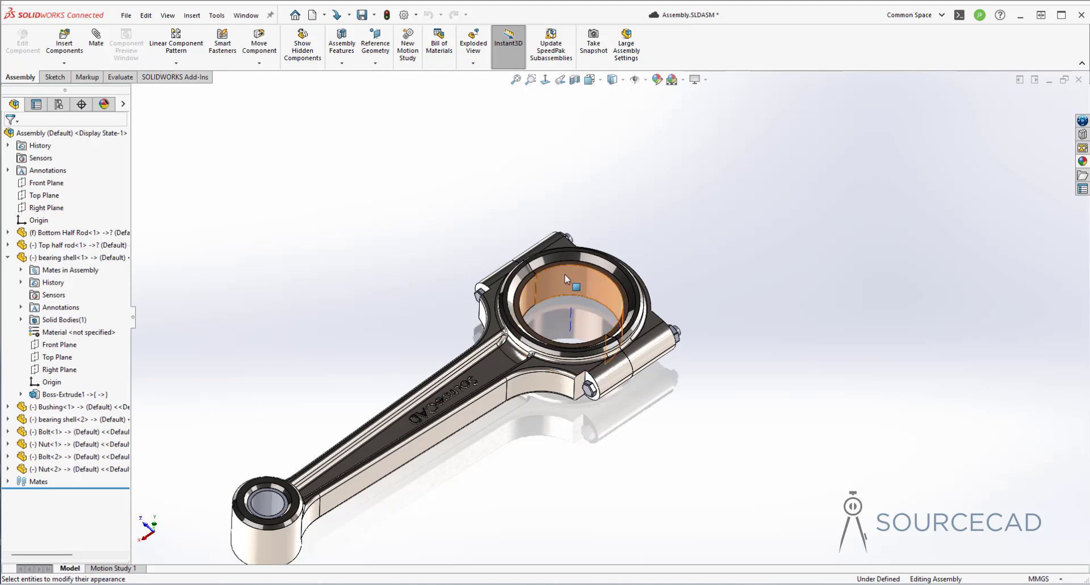
Lock and edit Bushing<1>, applying brushed bronze to its whole body
left_click(8, 257)
left_click(48, 270)
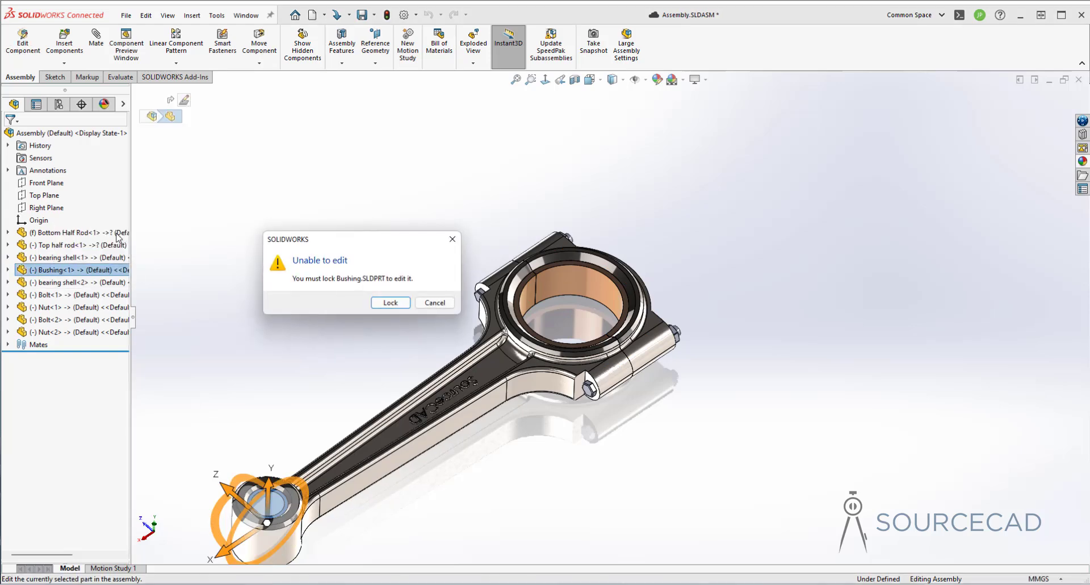
left_click(380, 304)
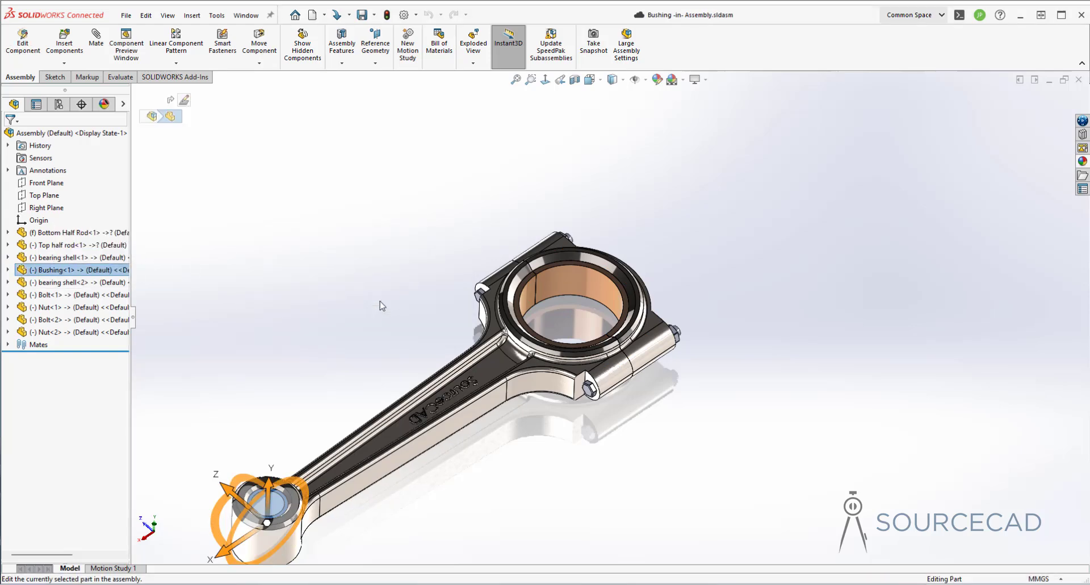
left_click(1082, 161)
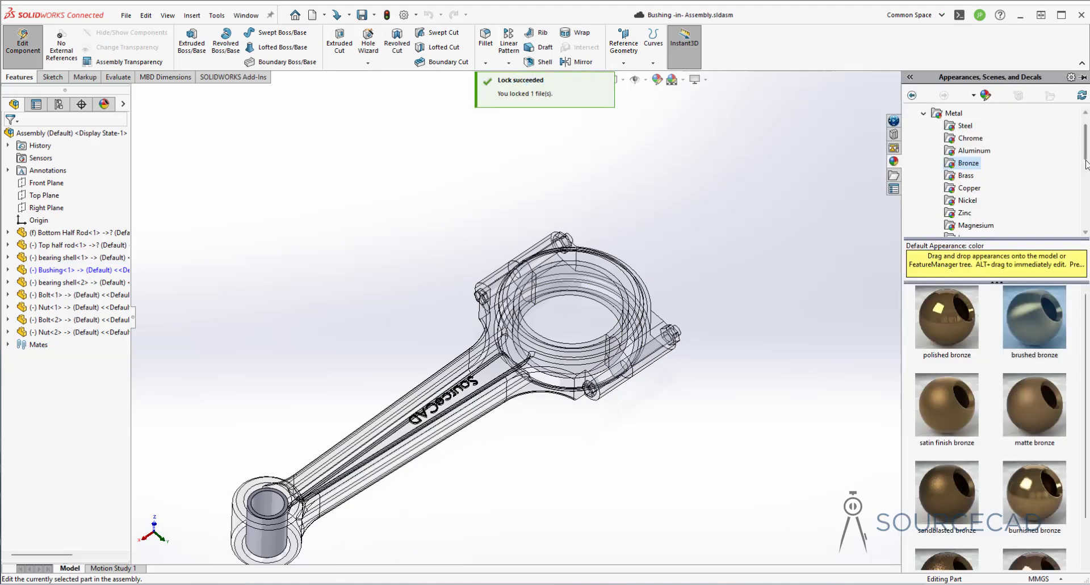
mouse_move(1034, 327)
left_mouse_down()
mouse_move(908, 343)
mouse_move(264, 504)
mouse_move(273, 511)
left_mouse_up()
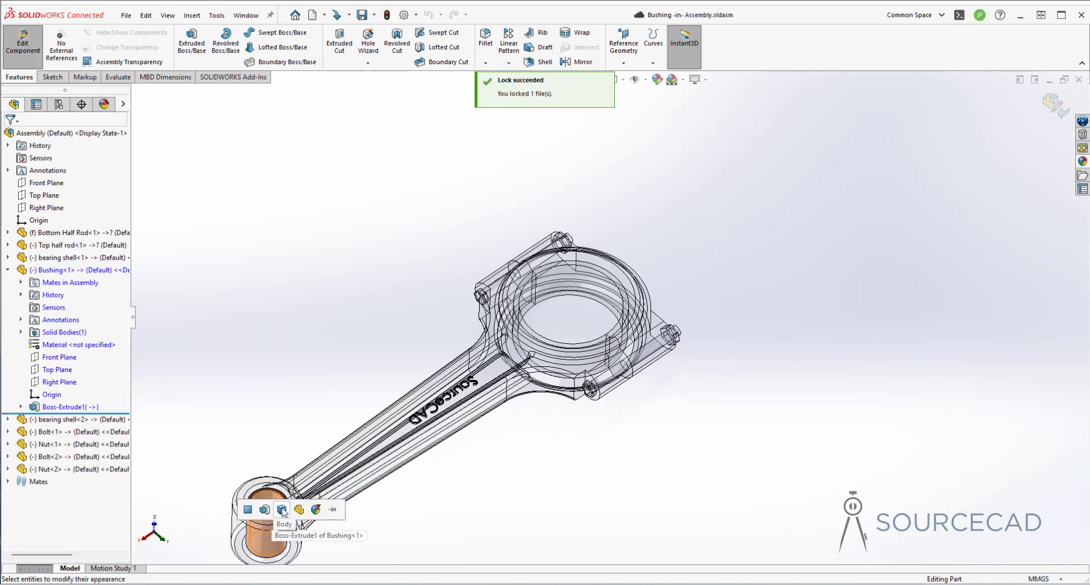
left_click(283, 510)
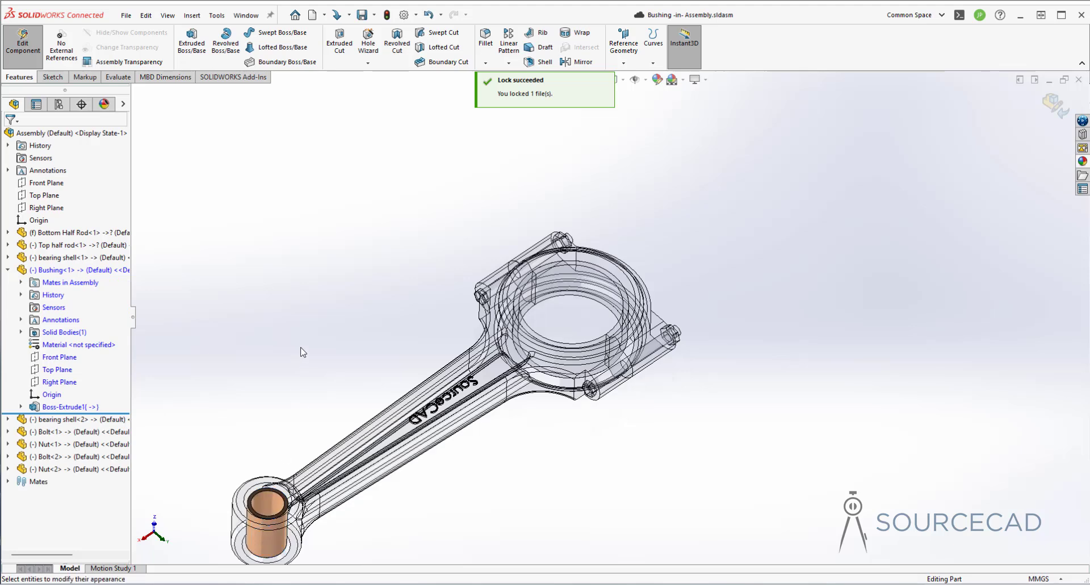
left_click(1055, 104)
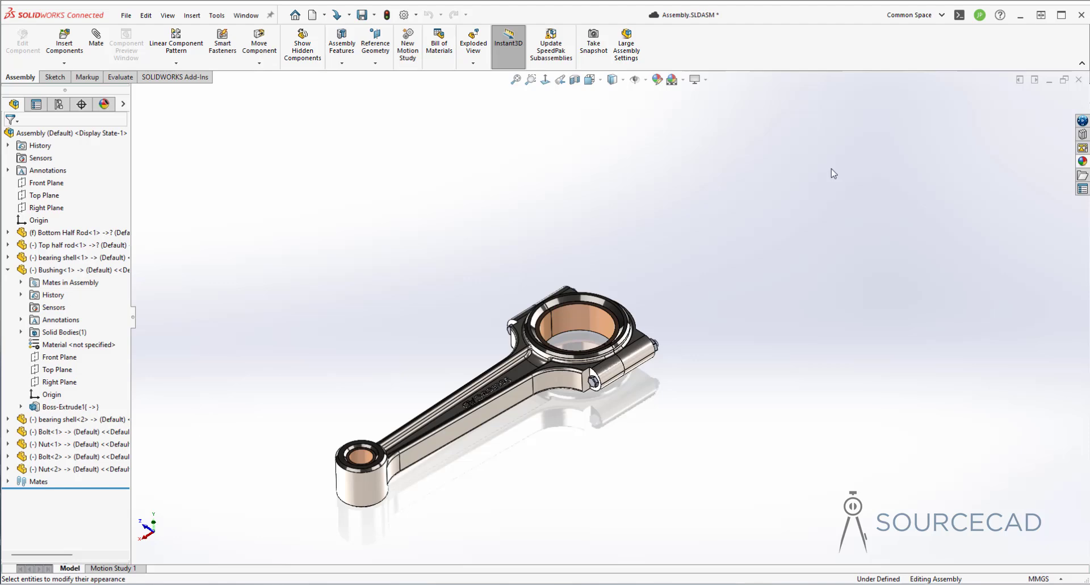
Lock Bolt<1> for in-context editing and bring up the aluminum appearances
left_click(8, 270)
left_click(54, 295)
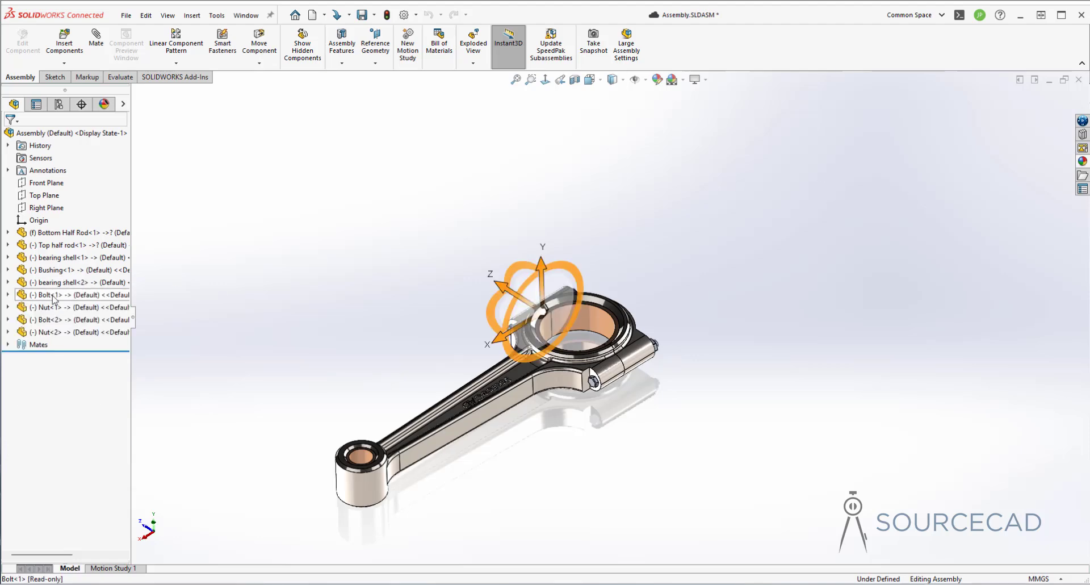
left_click(80, 261)
left_click(503, 301)
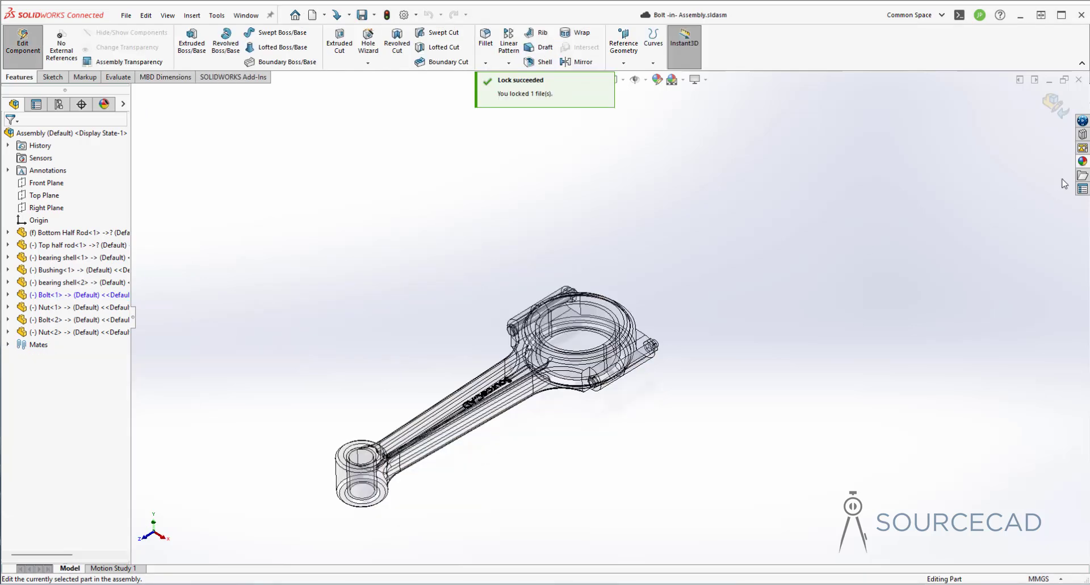
left_click(1083, 162)
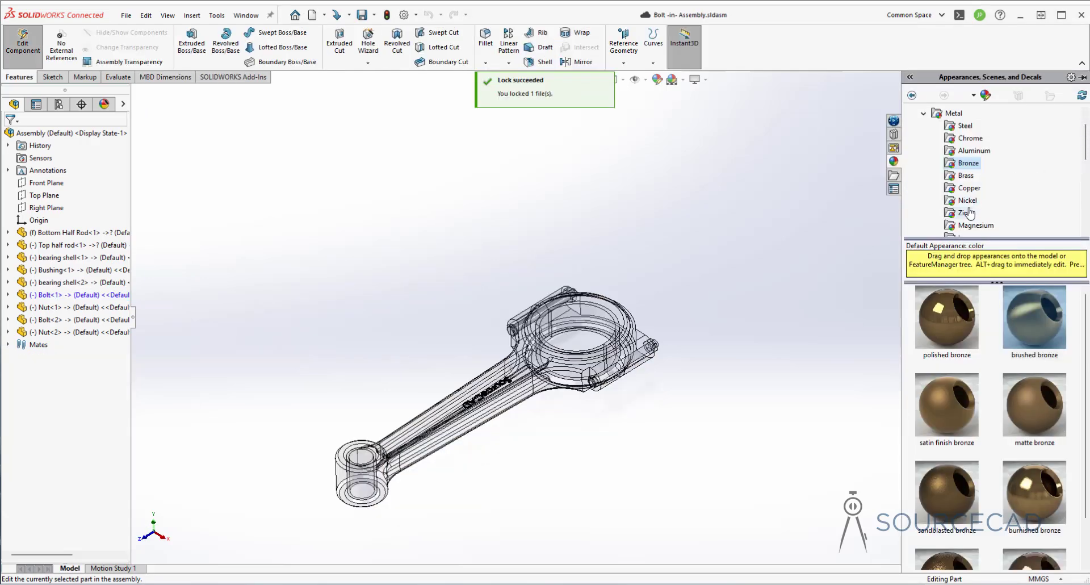
left_click(972, 151)
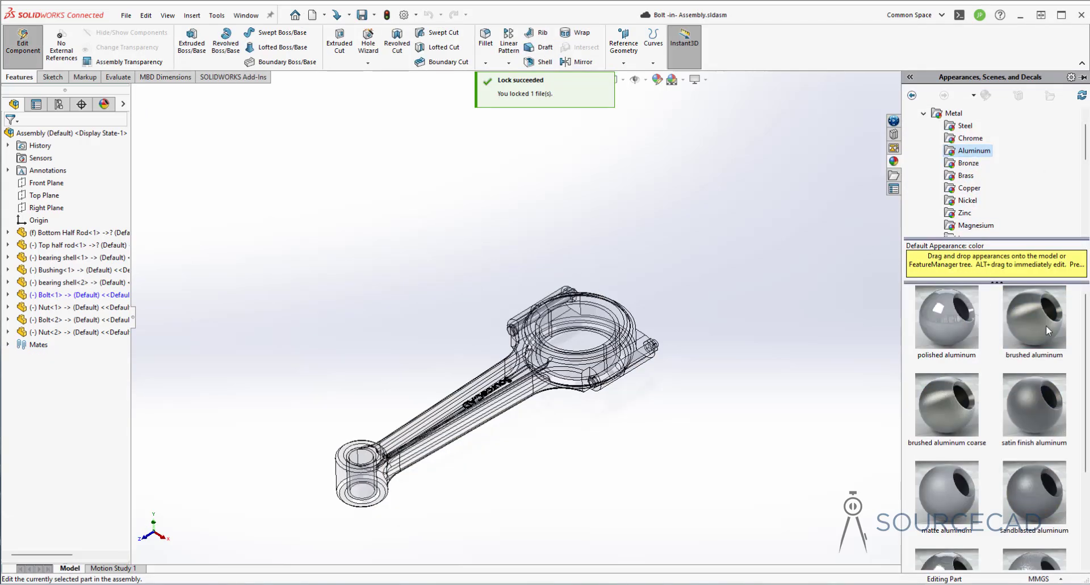
Apply brushed aluminum to the whole bolt body and finish editing the bolt
scroll(742, 403, "down", 2)
middle_click_drag(741, 404, 732, 440)
scroll(698, 380, "down", 5)
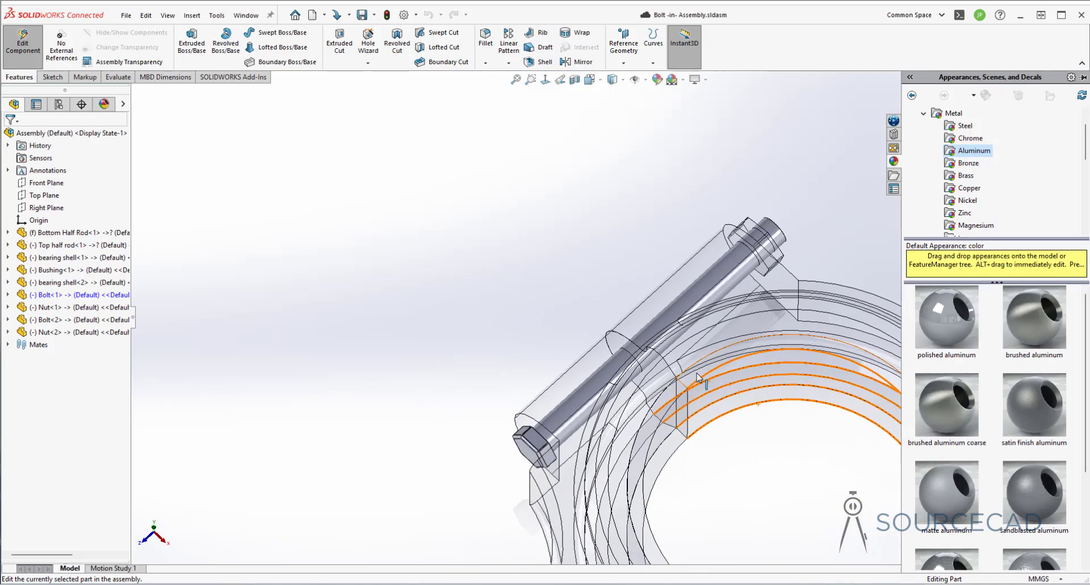
scroll(697, 376, "down", 2)
middle_click_drag(696, 377, 783, 321)
mouse_move(1021, 313)
left_mouse_down()
mouse_move(883, 302)
mouse_move(753, 263)
mouse_move(837, 163)
left_mouse_up()
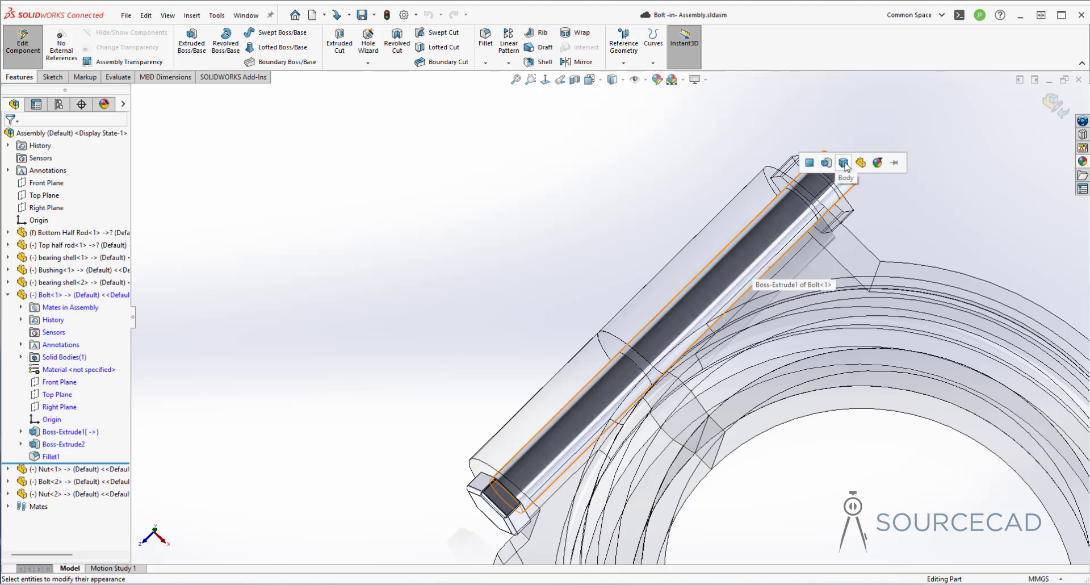
left_click(843, 163)
scroll(481, 318, "up", 1)
middle_click_drag(481, 318, 816, 274)
scroll(816, 275, "down", 3)
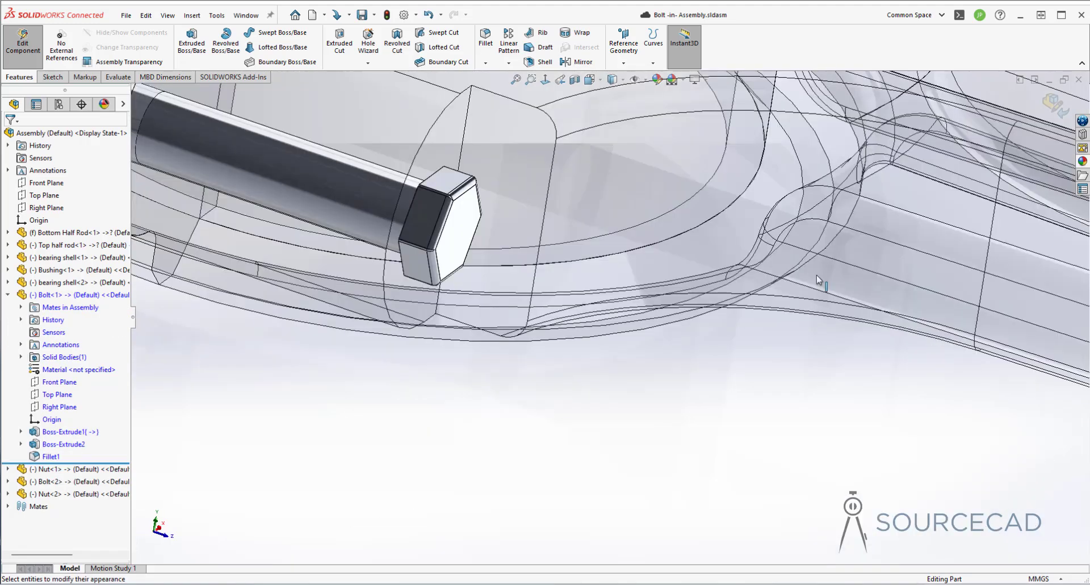
left_click(1053, 103)
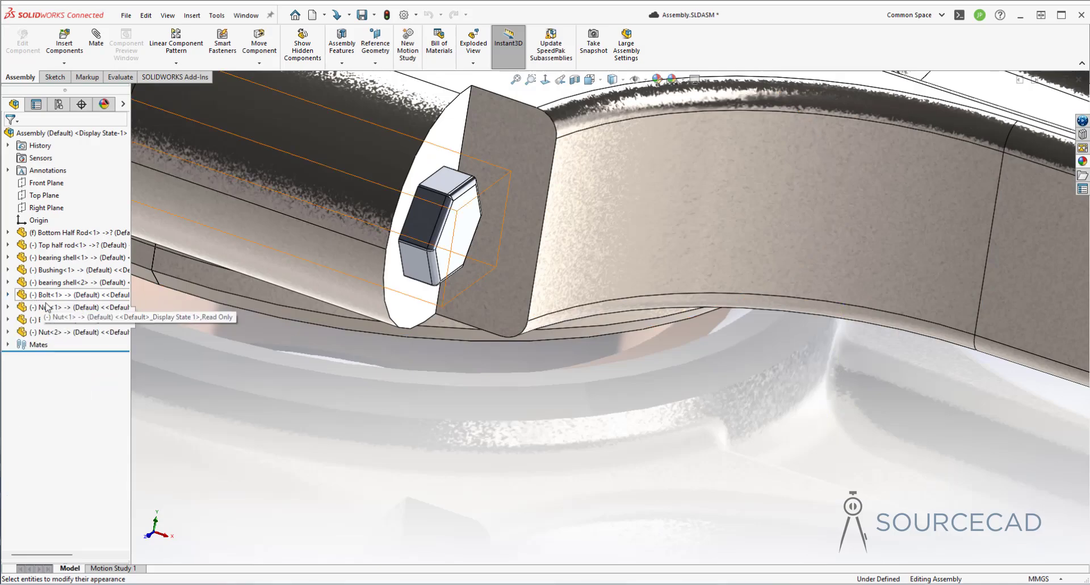
Lock and edit Nut<1>, apply chrome to the whole nut, and return to the assembly
left_click(53, 307)
left_click(80, 277)
left_click(389, 302)
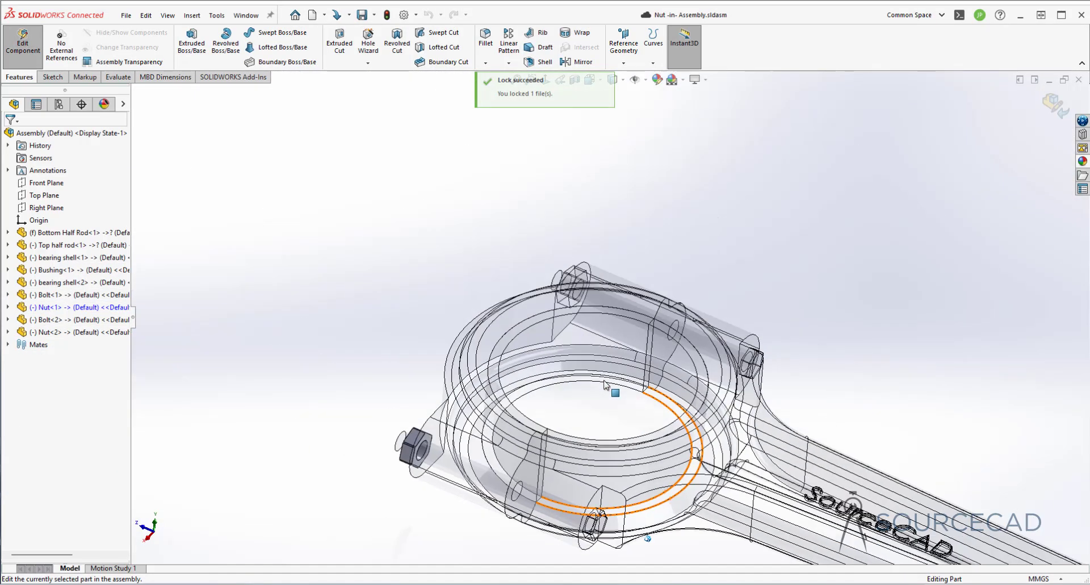
scroll(604, 385, "down", 2)
middle_click_drag(560, 431, 602, 374)
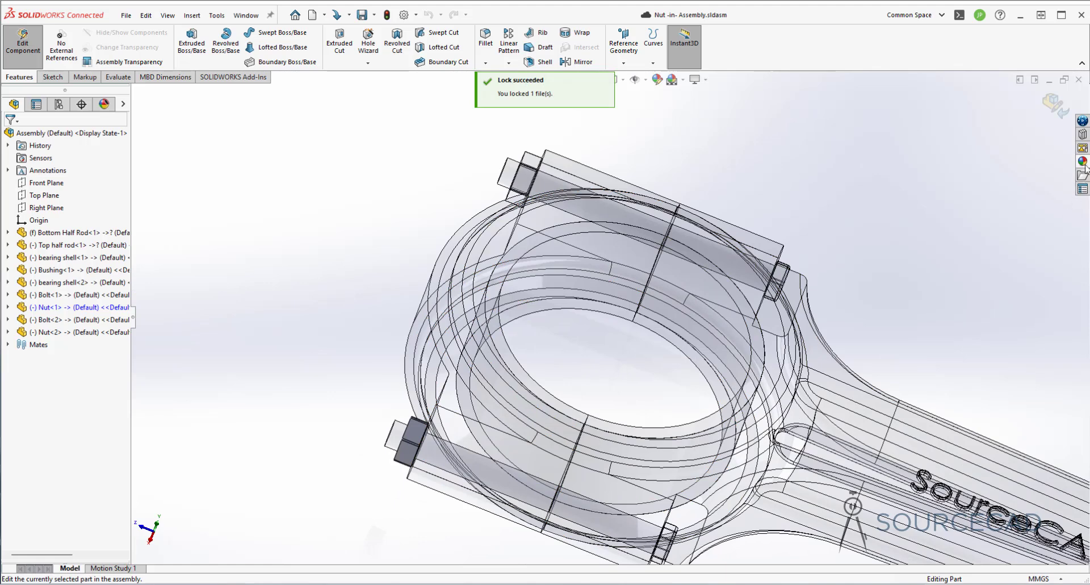
left_click(1082, 161)
left_click_drag(1034, 325, 408, 432)
left_click(425, 431)
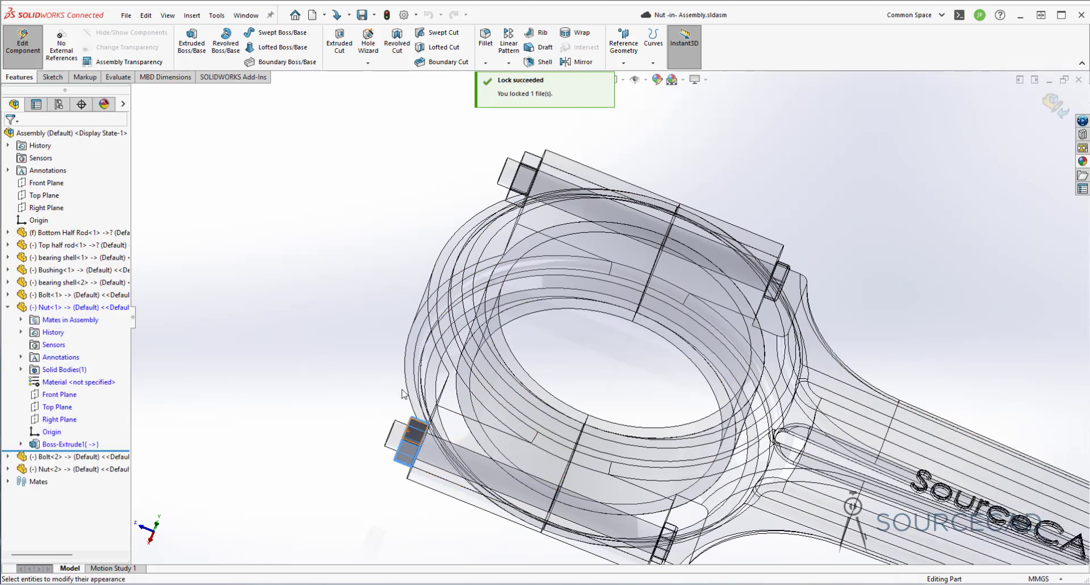
left_click(1055, 103)
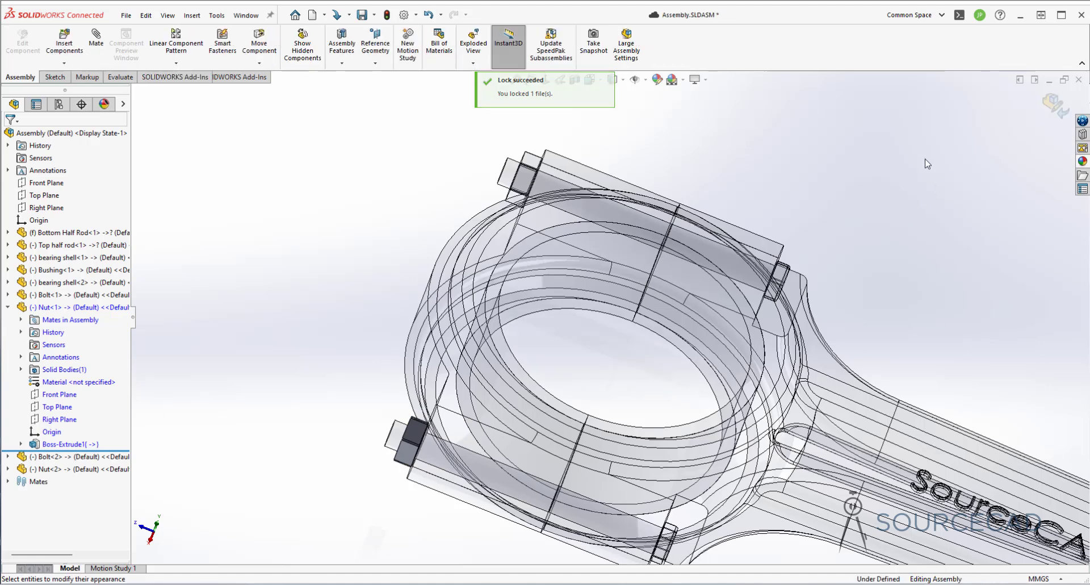
Reorient the assembly to a tilted view of the whole connecting rod
scroll(865, 196, "up", 8)
middle_click_drag(865, 197, 722, 321)
scroll(695, 316, "down", 5)
key("ctrl+7")
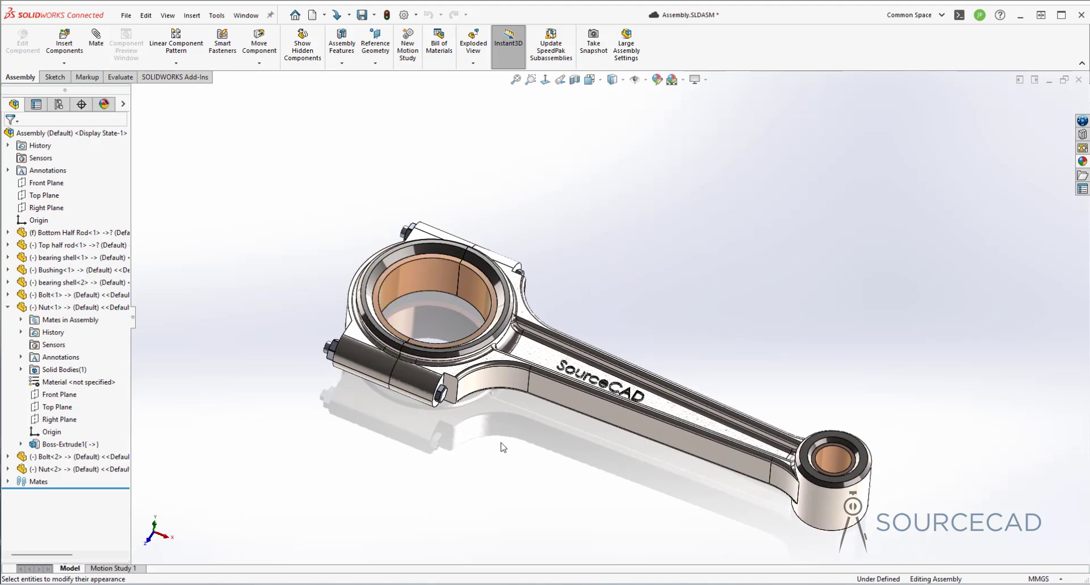
Collapse Nut<1> in the tree, save the assembly, and fit the whole rod in view
left_click(8, 307)
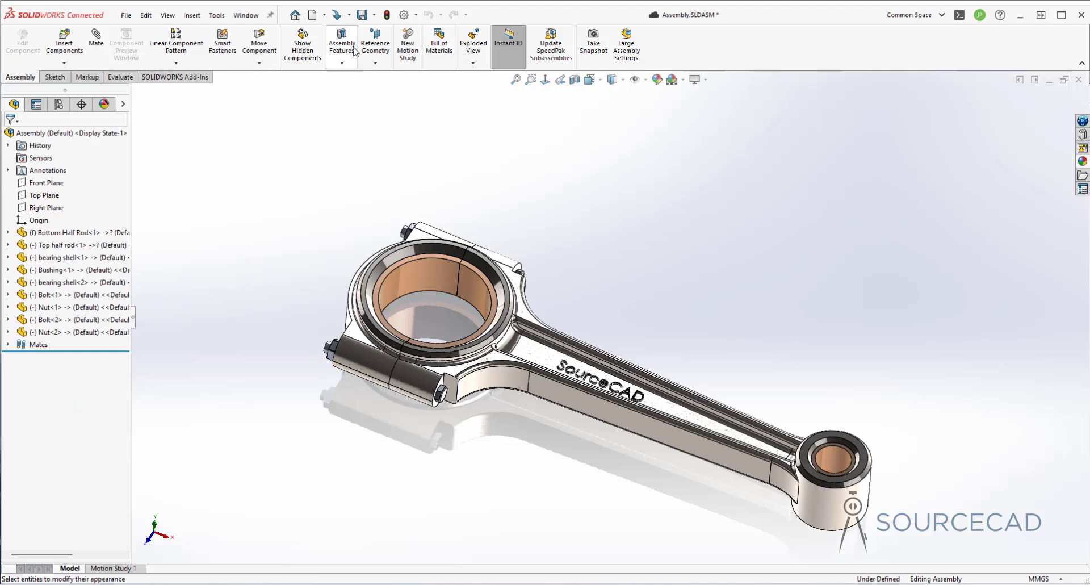
left_click(361, 15)
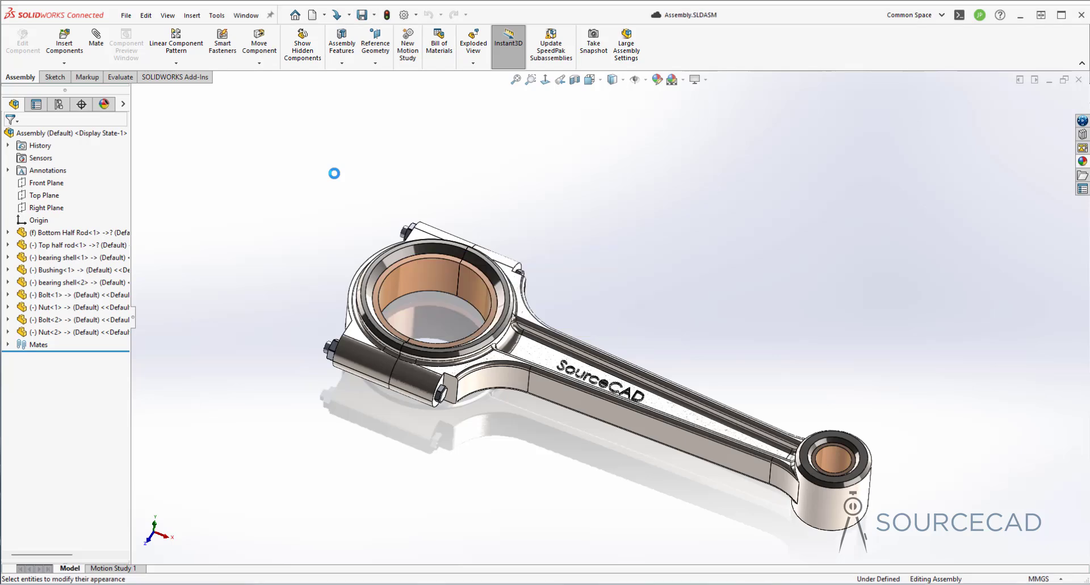
key("f")
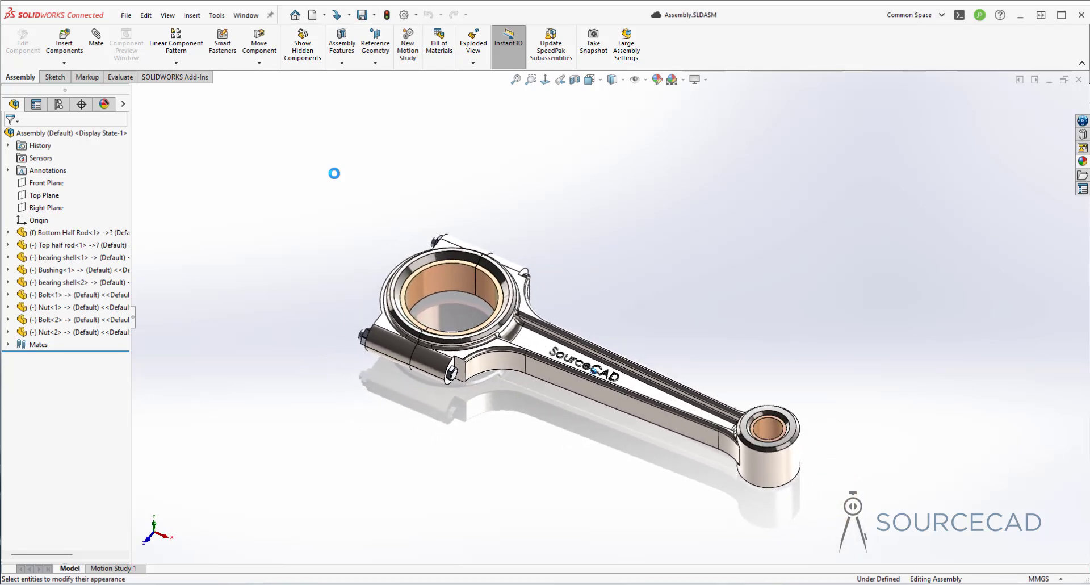
middle_click_drag(353, 218, 356, 218)
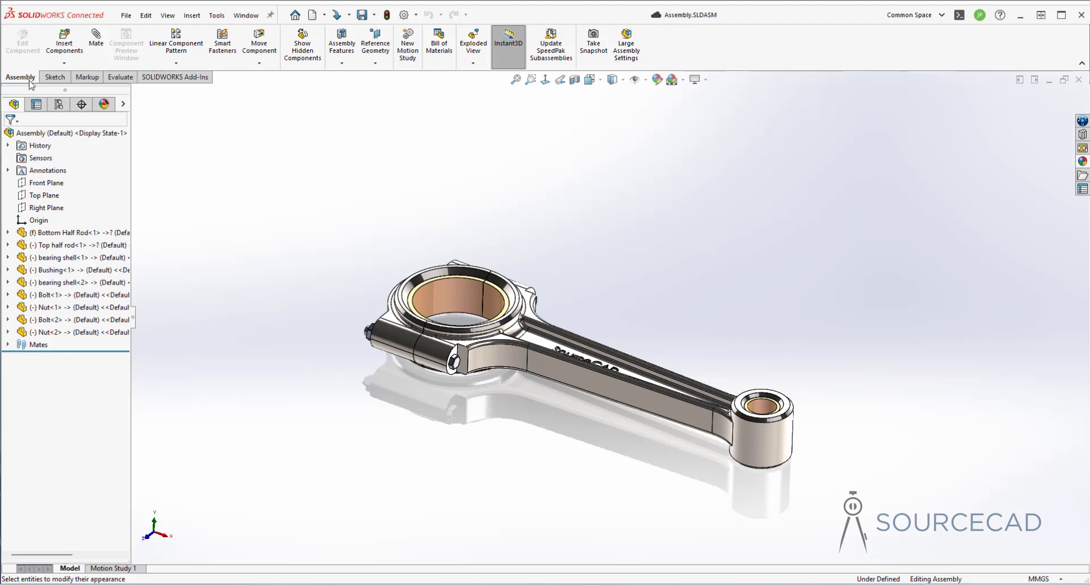
Start an exploded view with a first step pulling both nuts out along X
left_click(476, 39)
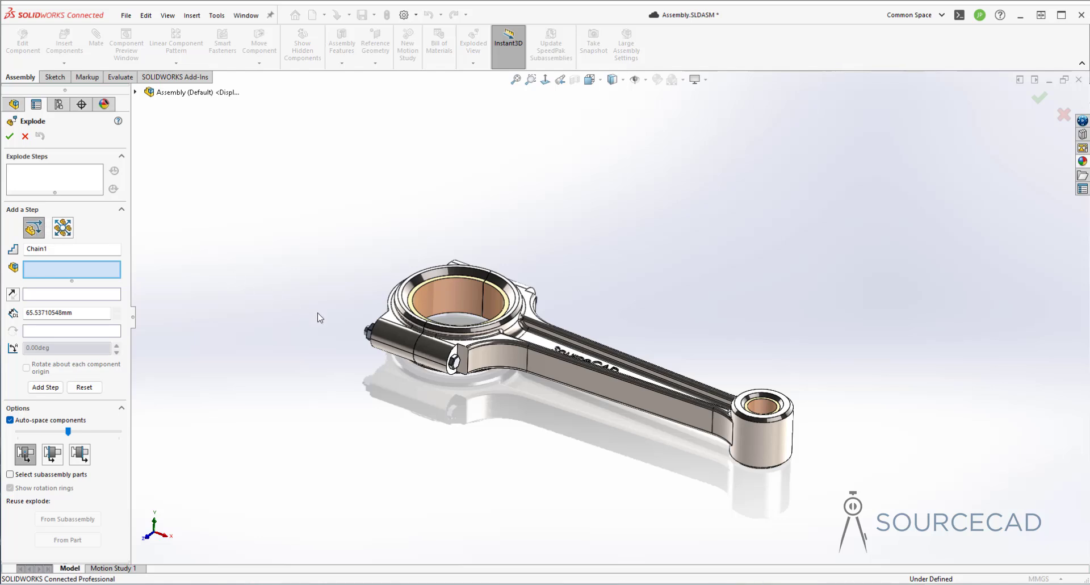
left_click(371, 331)
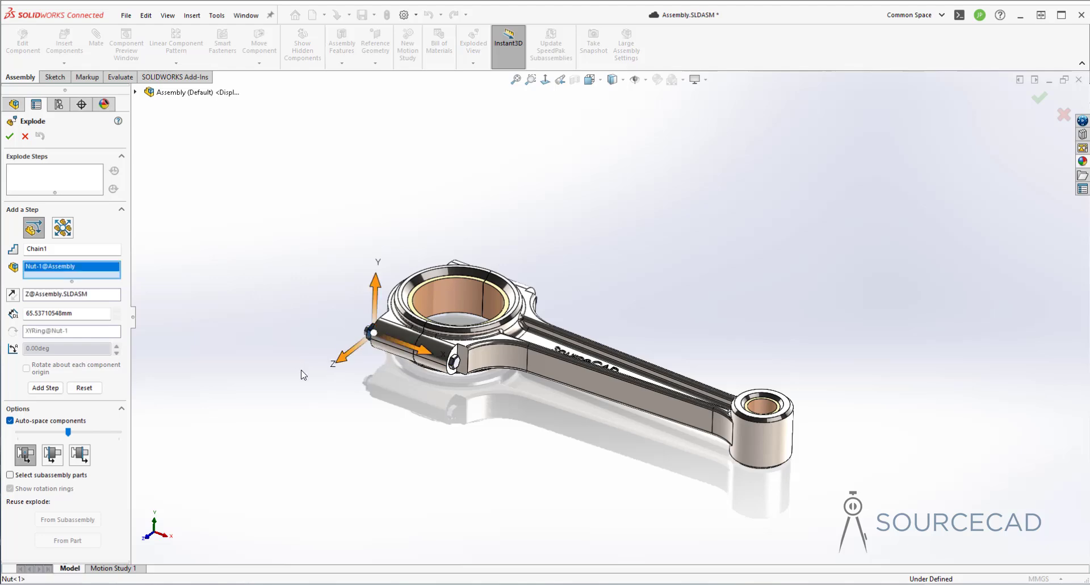
scroll(459, 286, "down", 1)
scroll(458, 285, "down", 2)
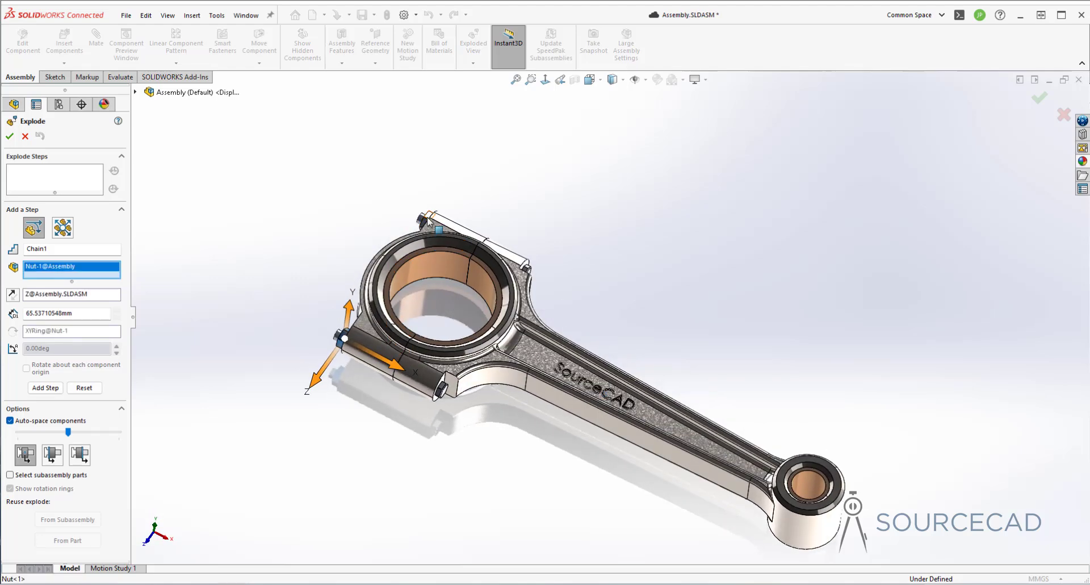
left_click(428, 220)
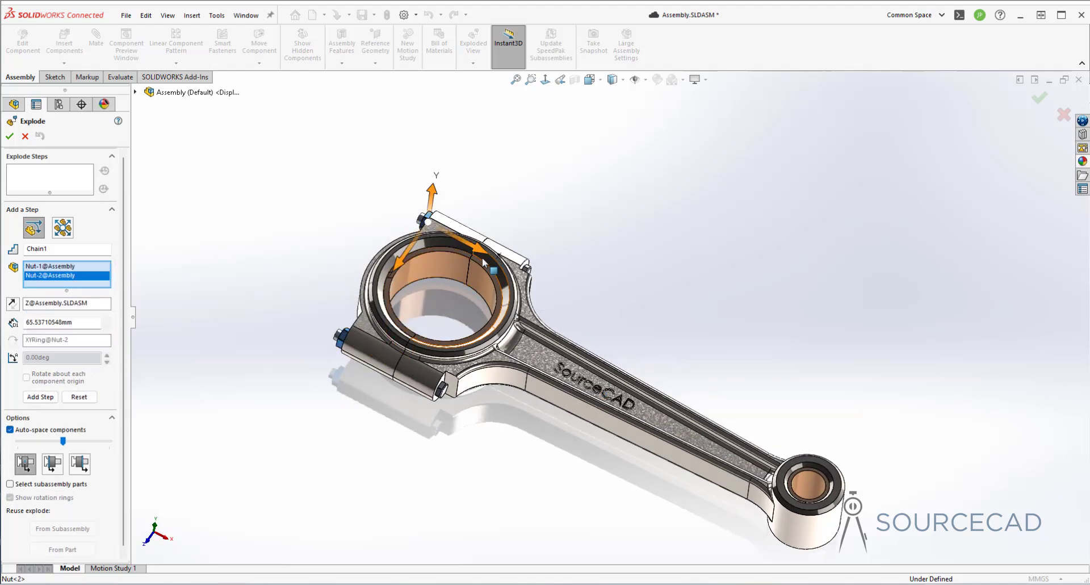
left_click_drag(485, 257, 270, 208)
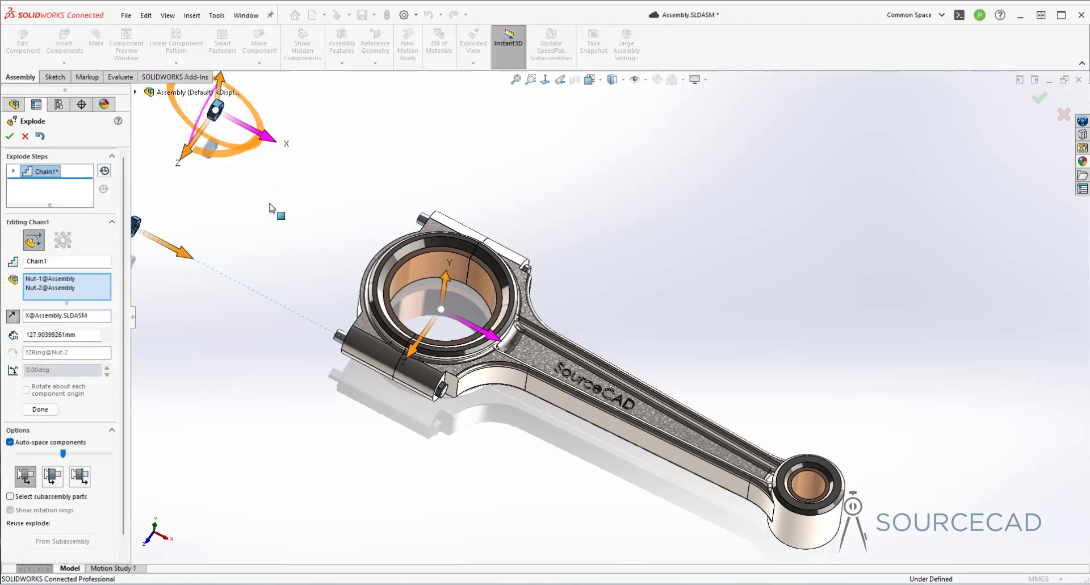
left_click(39, 408)
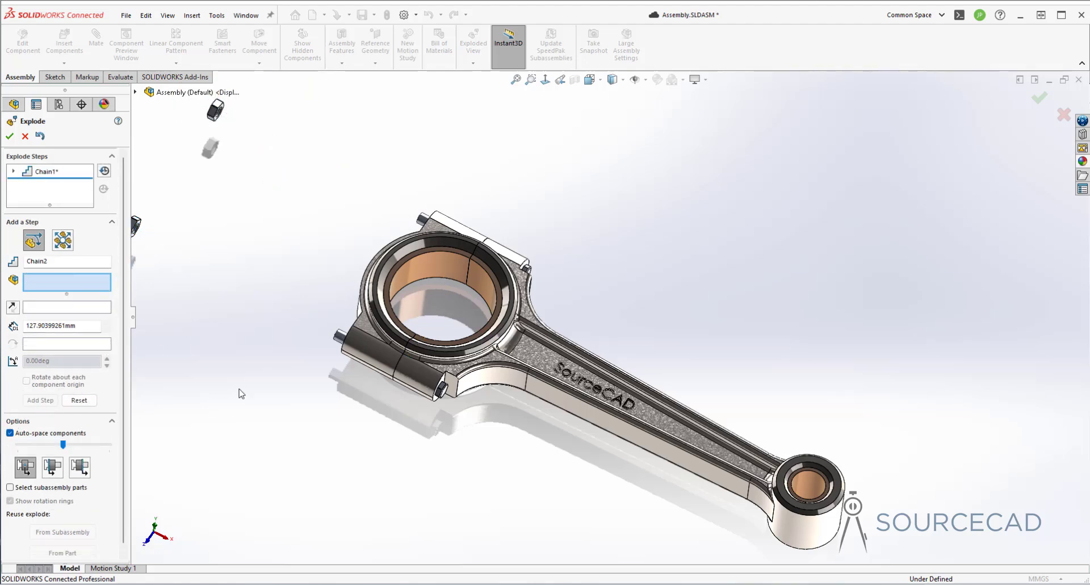
Add explode steps pulling the rod cap and the bearing shell out along X
left_click(361, 352)
left_click_drag(464, 333, 276, 235)
left_click(40, 412)
left_click(418, 276)
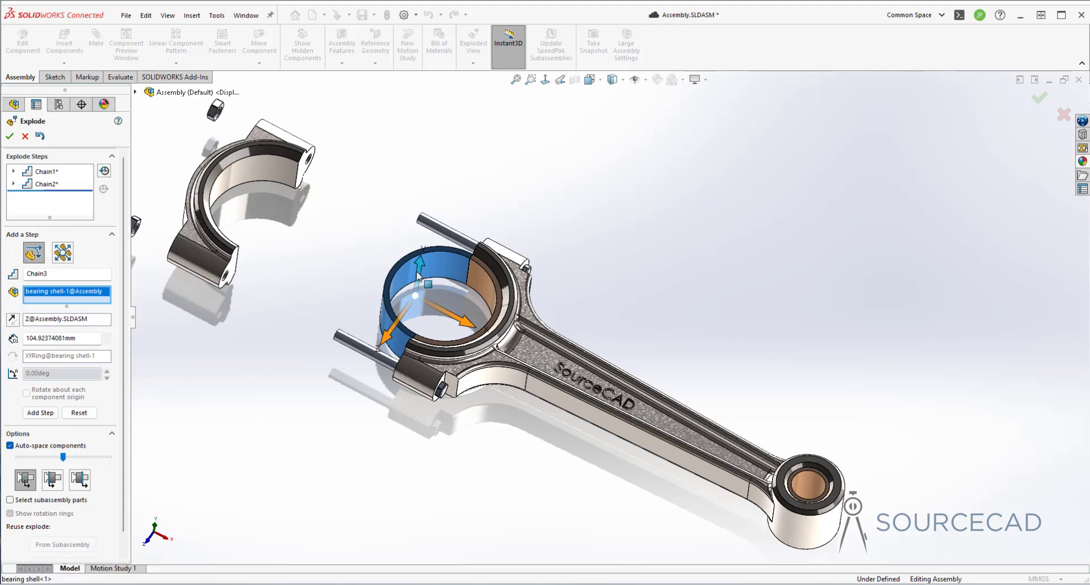
left_click_drag(467, 321, 352, 280)
left_click(40, 425)
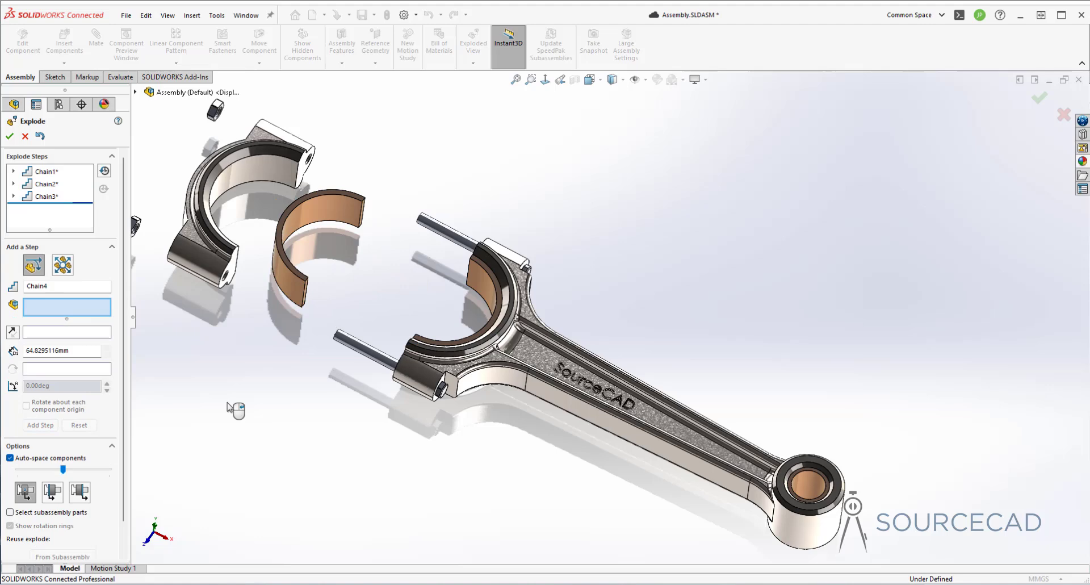
Add a final explode step sliding both bolts out along X
left_click(355, 348)
left_click(442, 234)
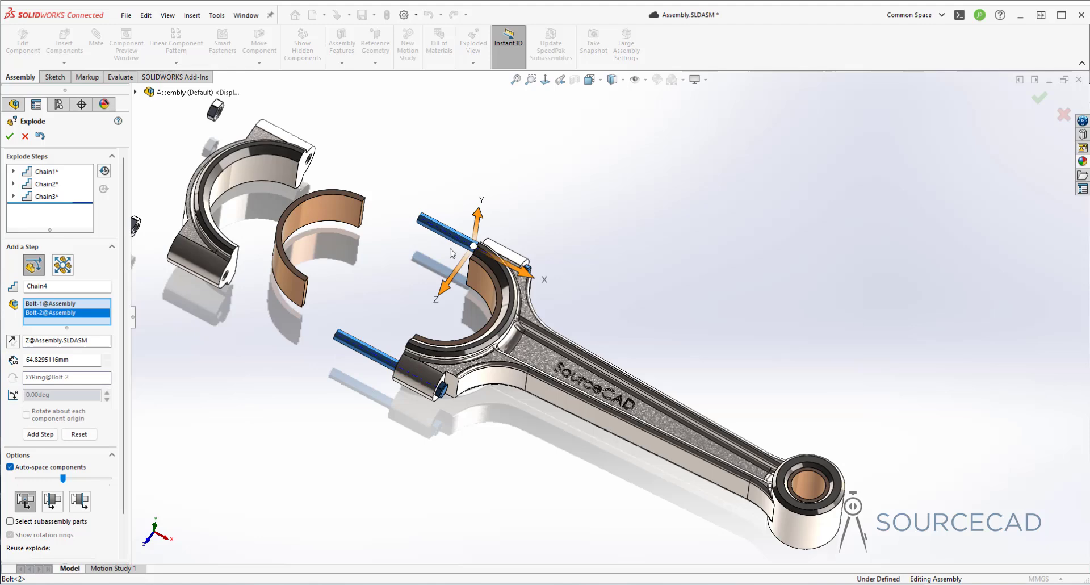
left_click_drag(528, 275, 958, 518)
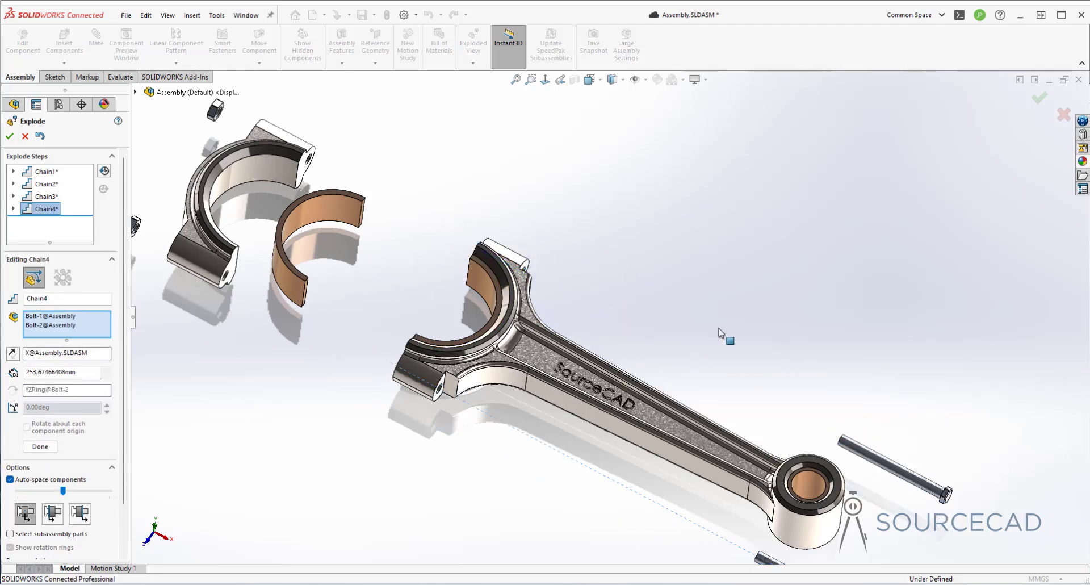
left_click(40, 446)
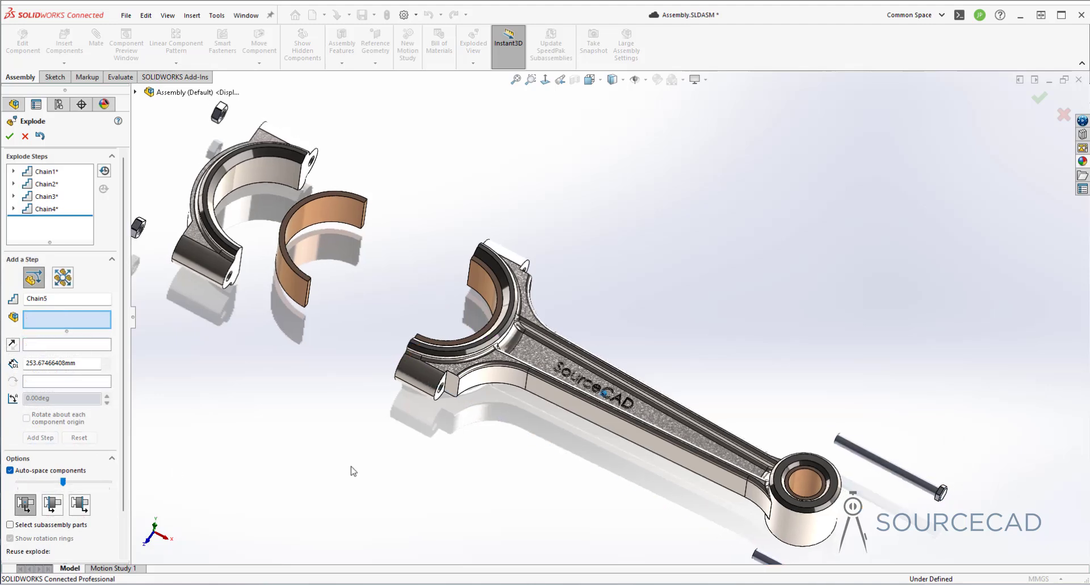
Add an explode step lifting the bushing upward along Y
key("f")
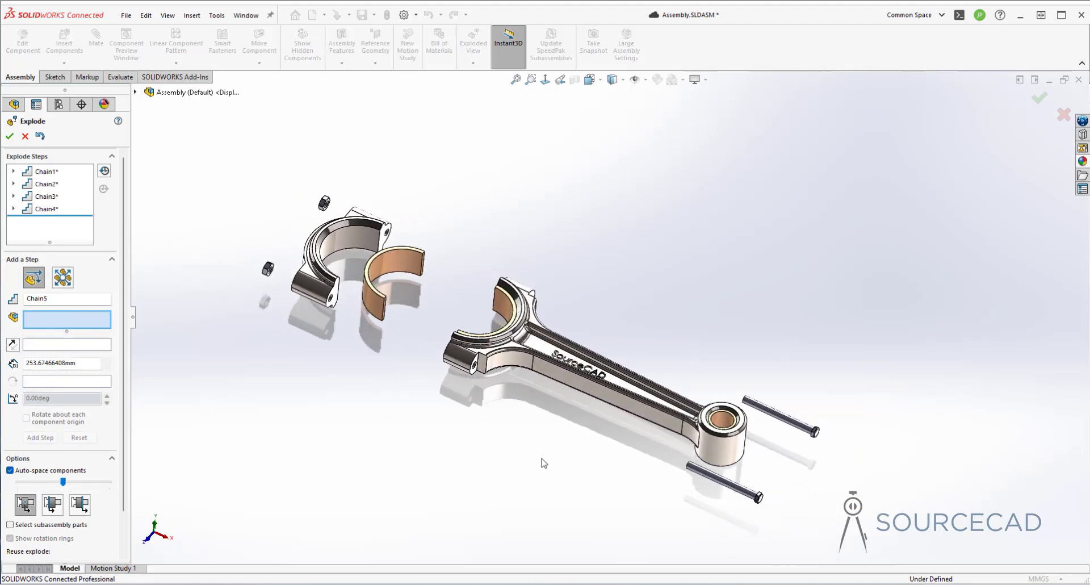
left_click(723, 421)
left_click_drag(725, 394, 728, 277)
left_click(39, 449)
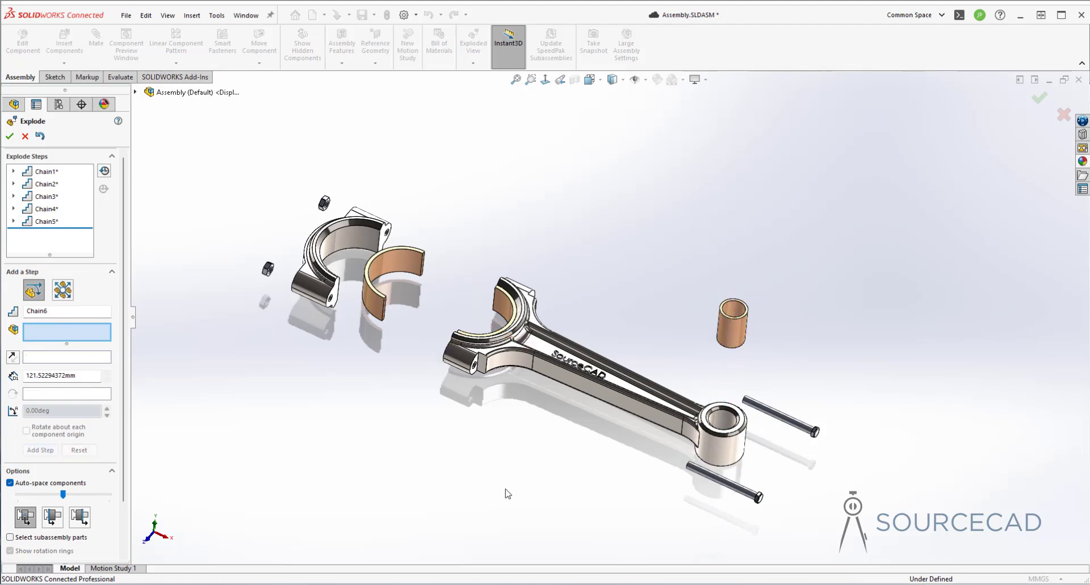
Slide the bottom half rod clear along X and finish the six-step exploded view
left_click(569, 386)
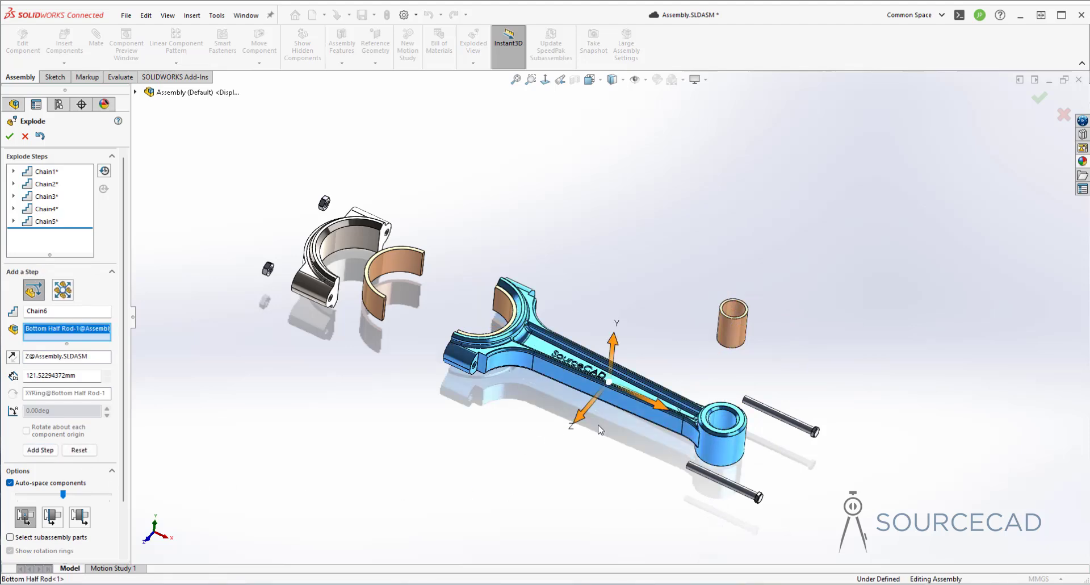
left_click_drag(658, 406, 782, 454)
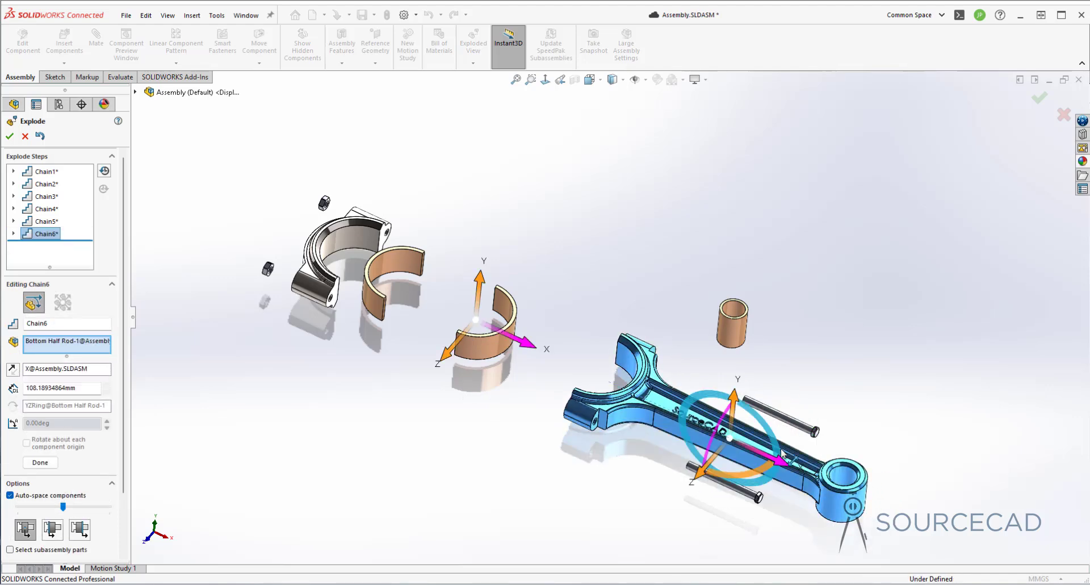
left_click(38, 463)
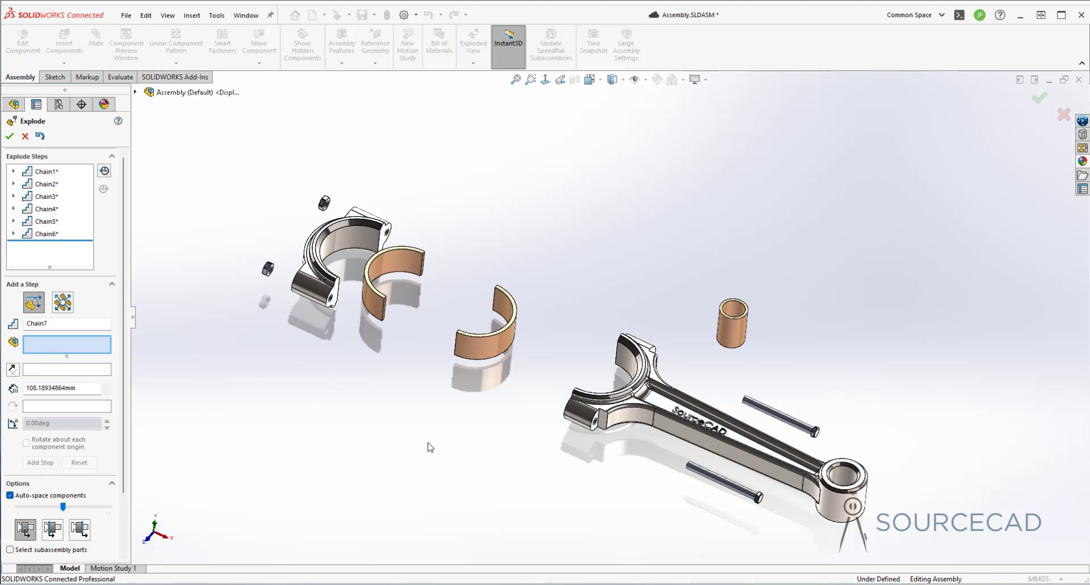
left_click(9, 137)
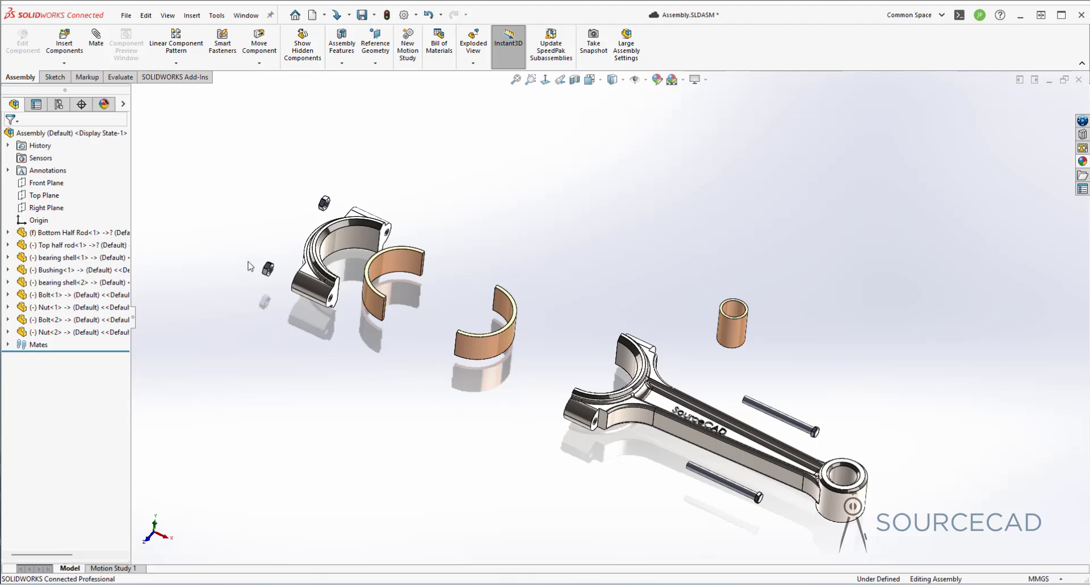
In the ConfigurationManager under Default, play Exploded View1's collapse animation
right_click(64, 134)
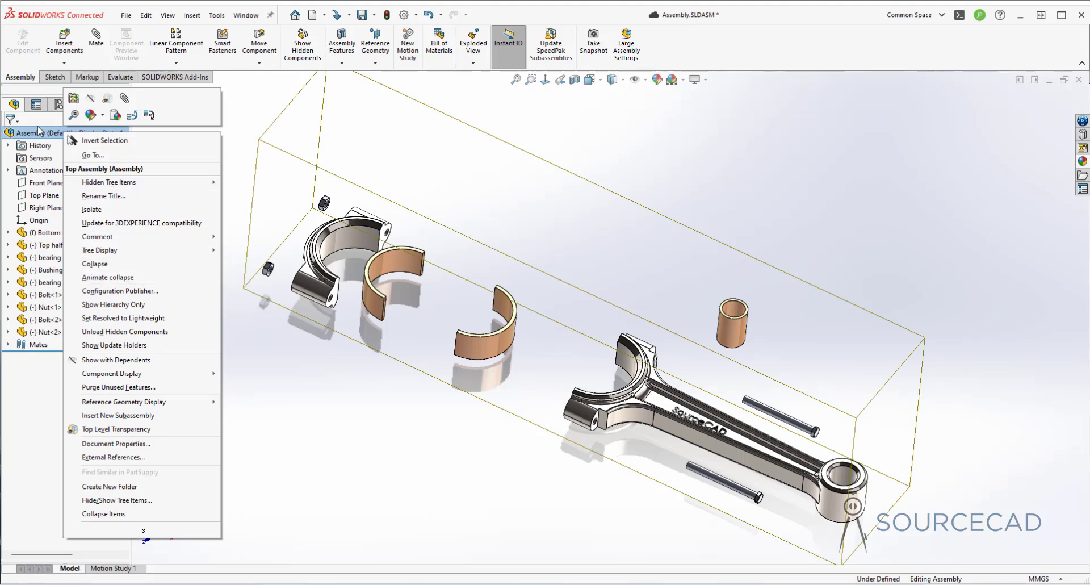
left_click(58, 106)
left_click(59, 105)
left_click(20, 154)
left_click(74, 168)
right_click(74, 170)
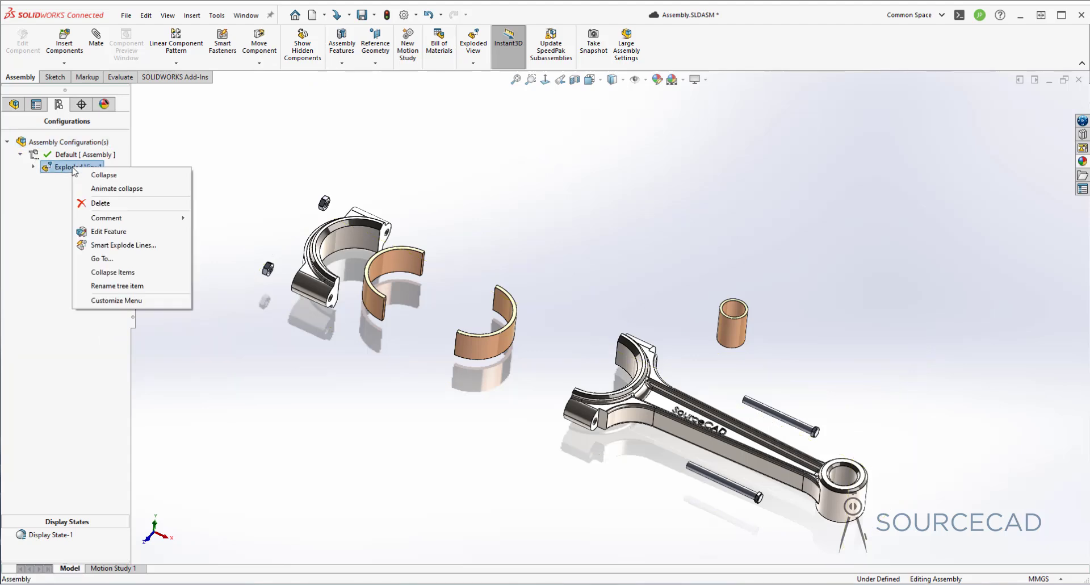
left_click(151, 187)
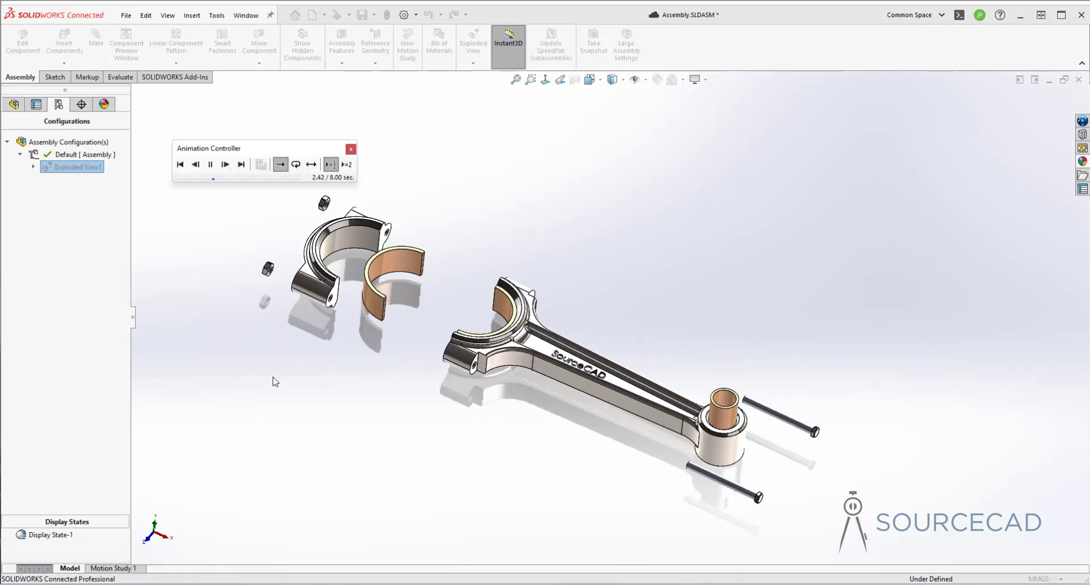